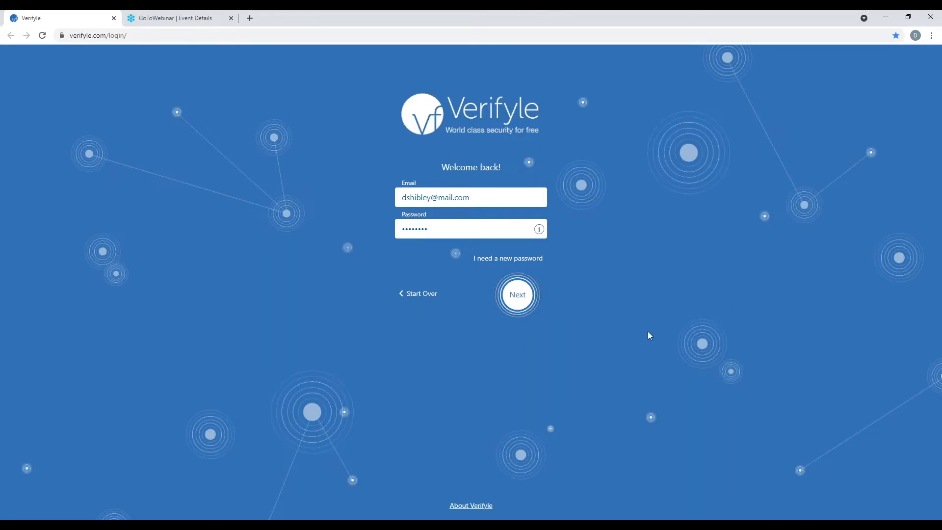
- Submit the account login and enter the six-digit authenticator code to finish signing in
left_click(520, 296)
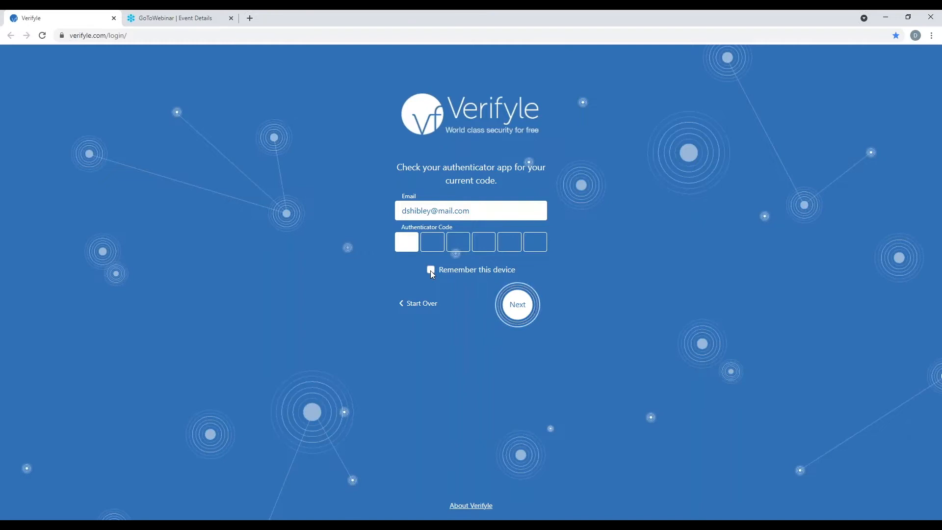
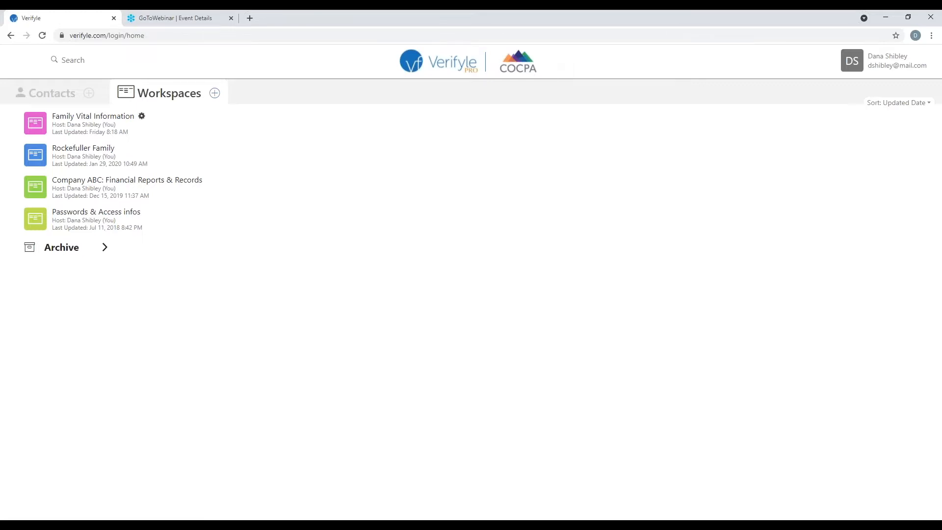
- Open the Contacts list and select an existing contact's private message thread
left_click(892, 66)
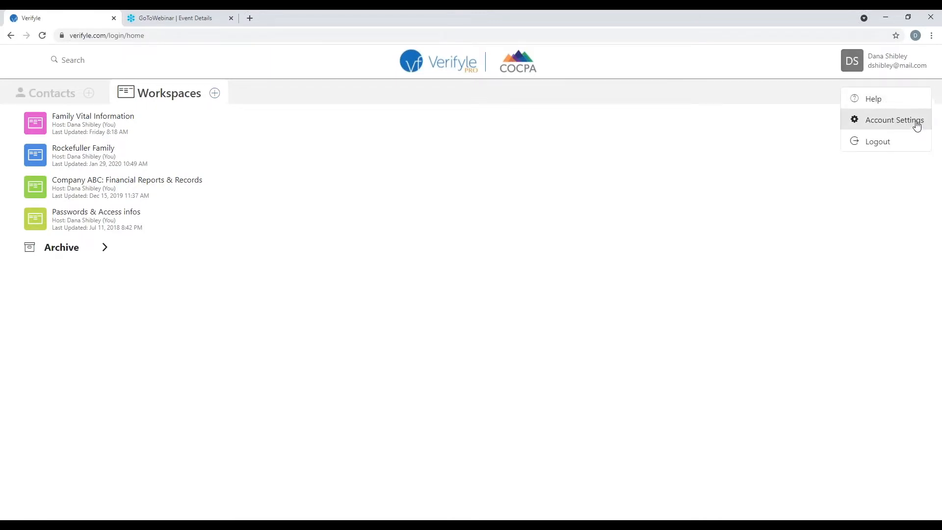
left_click(483, 321)
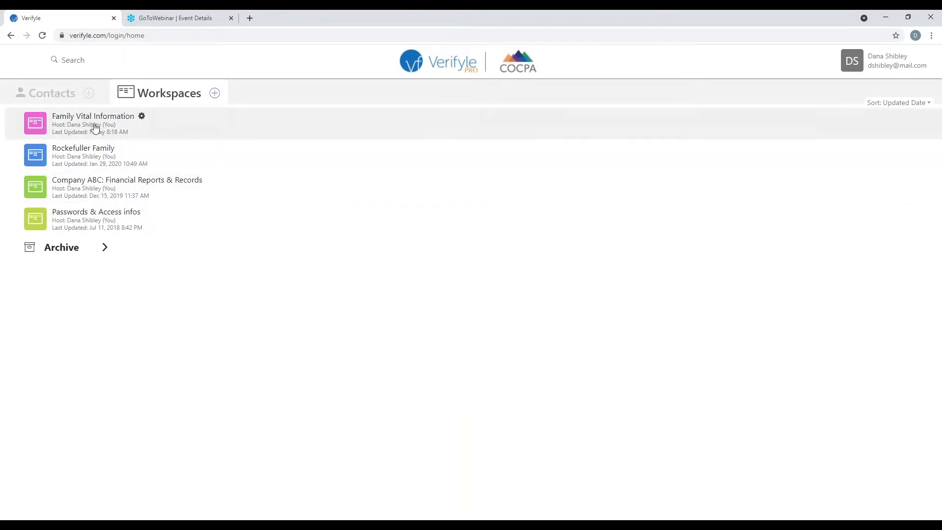
left_click(57, 93)
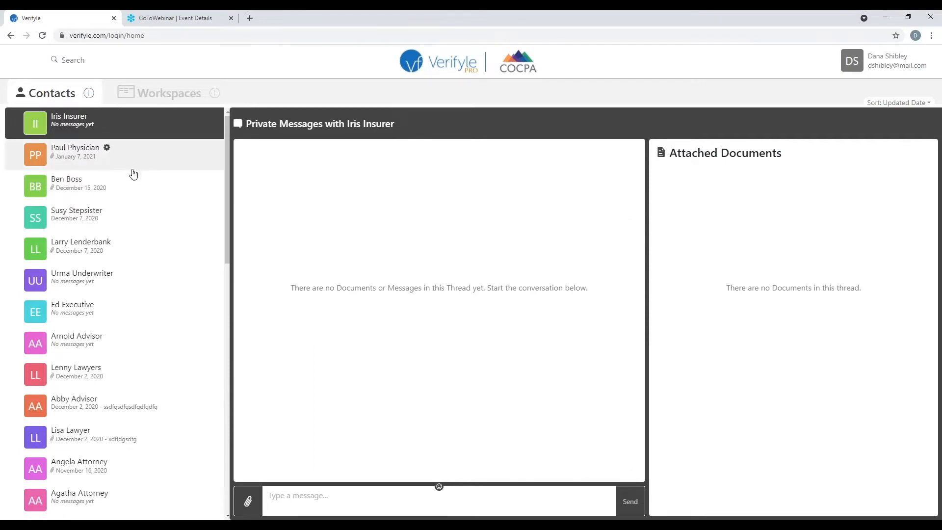
scroll(133, 174, "down", 13)
scroll(144, 265, "up", 13)
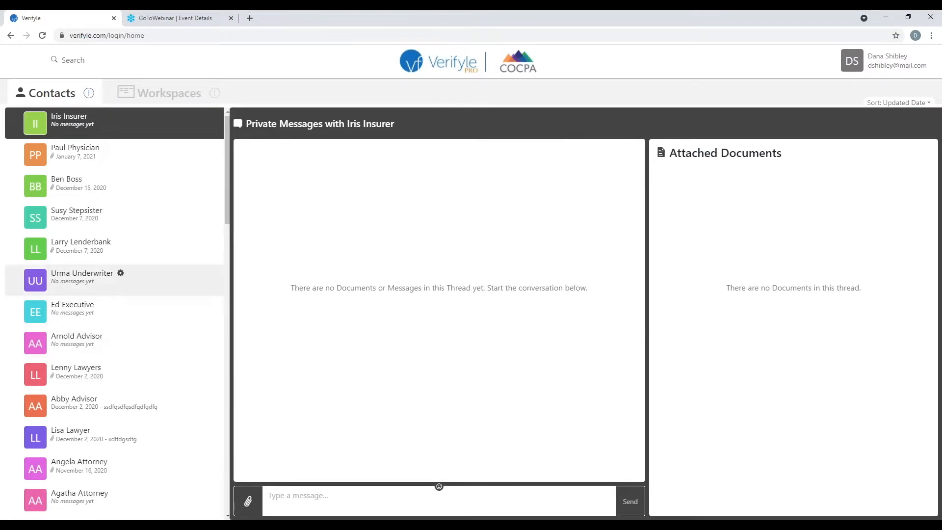
left_click(82, 250)
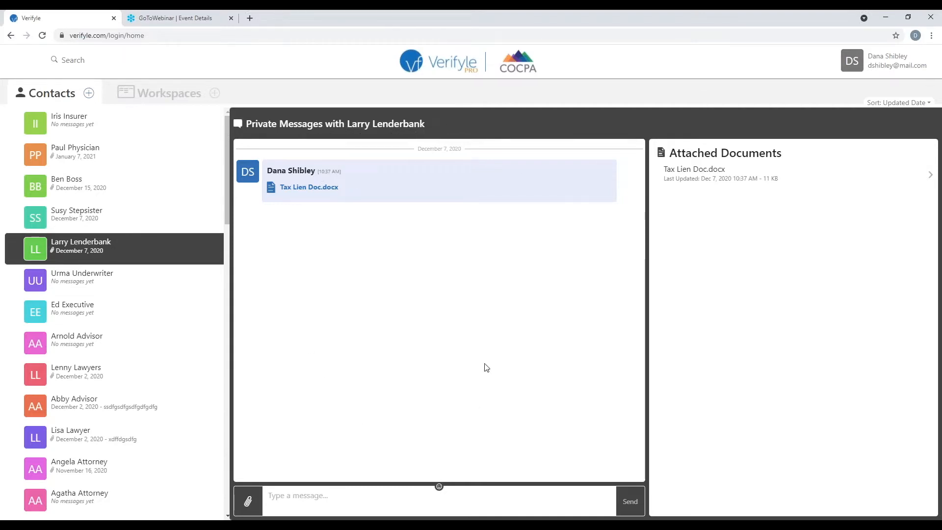
left_click(345, 500)
type("kads;lkjasdf;lkajsdfk;ljadg")
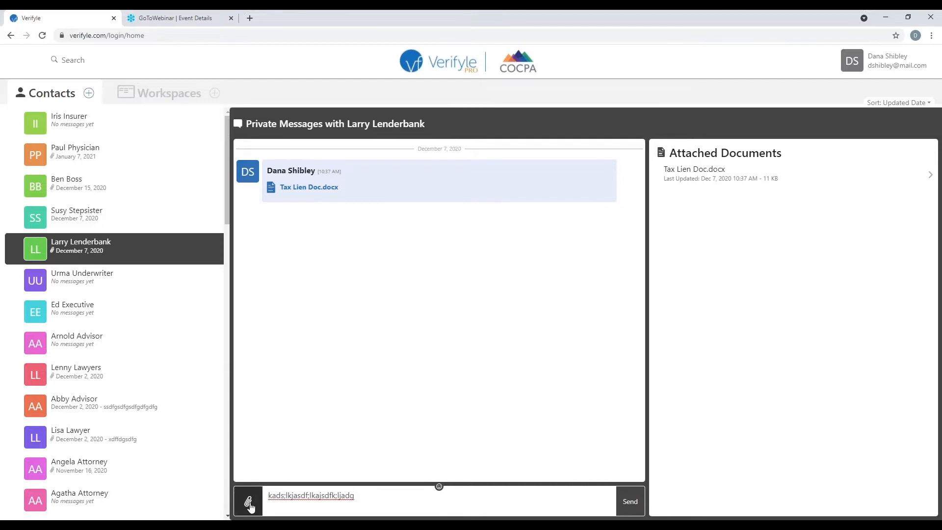
key("BackSpace")
key("BackSpace")
key("BackSpace")
key("BackSpace")
key("BackSpace")
key("BackSpace")
key("BackSpace")
key("BackSpace")
key("BackSpace")
key("BackSpace")
key("BackSpace")
key("BackSpace")
key("BackSpace")
key("BackSpace")
key("BackSpace")
key("BackSpace")
key("BackSpace")
key("BackSpace")
key("BackSpace")
key("BackSpace")
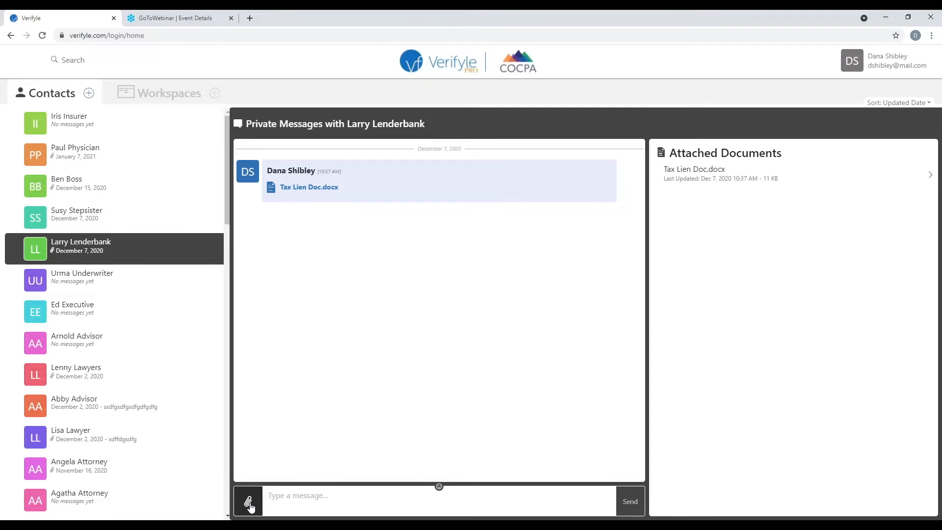
- Add a new contact, entering the contact's first name, last name and e-mail address
left_click(88, 93)
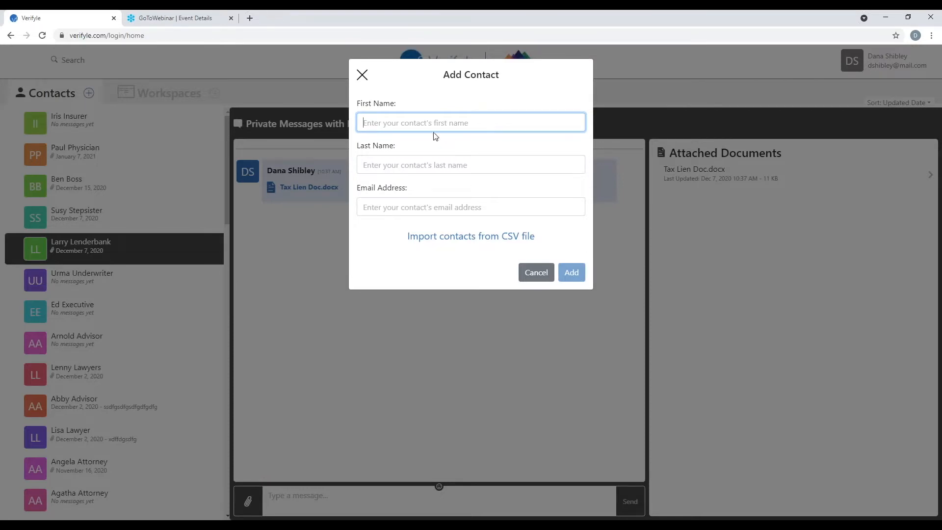
key("Tab")
key("Tab")
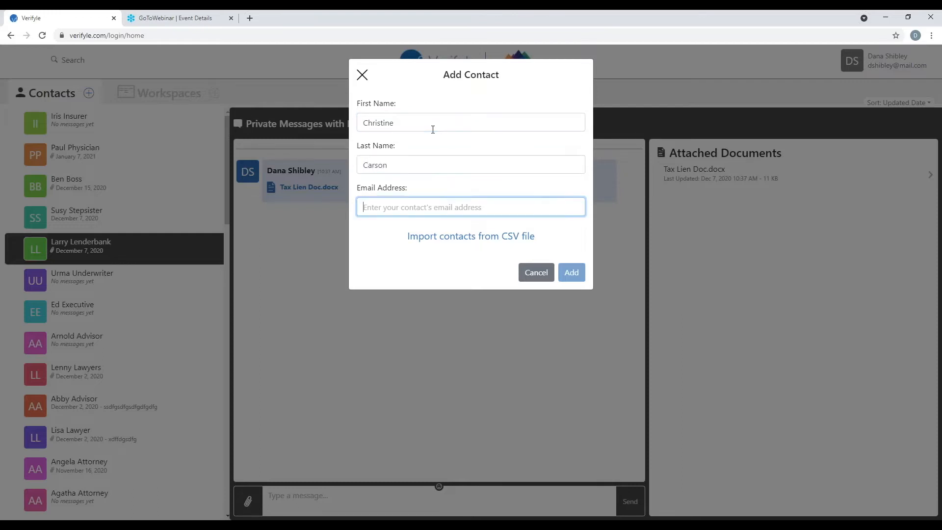
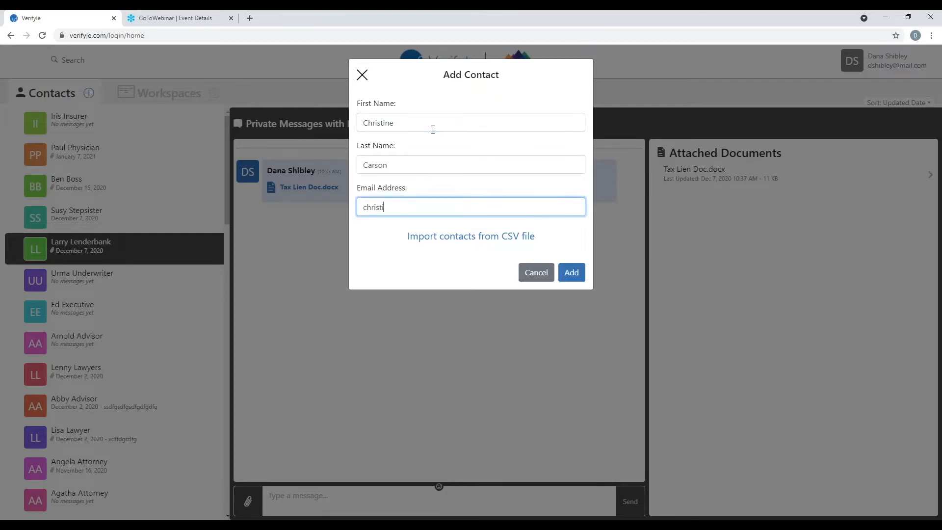
left_click(574, 275)
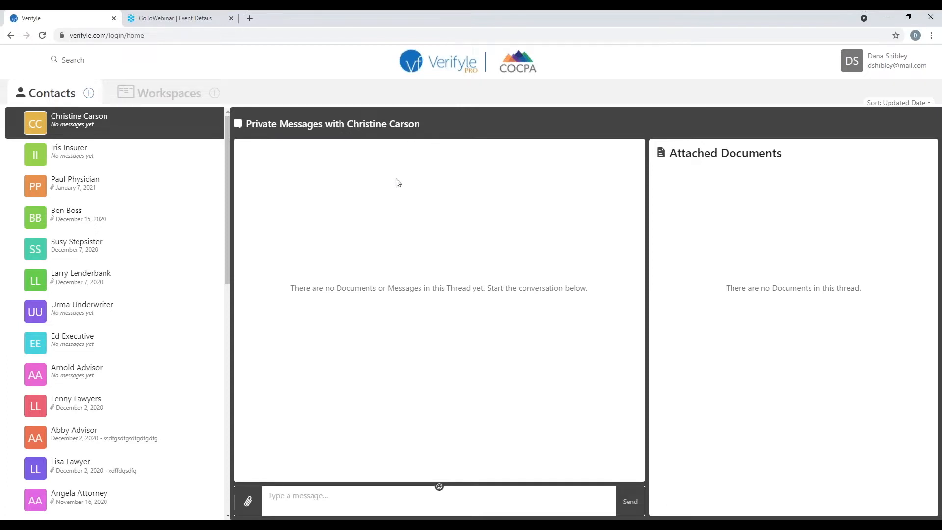
- Write a short greeting to the new contact in the message box
left_click(325, 497)
type("Hello Christine!")
- Attach the Annuity policy file from the Sample docs folder and send the message
left_click(249, 503)
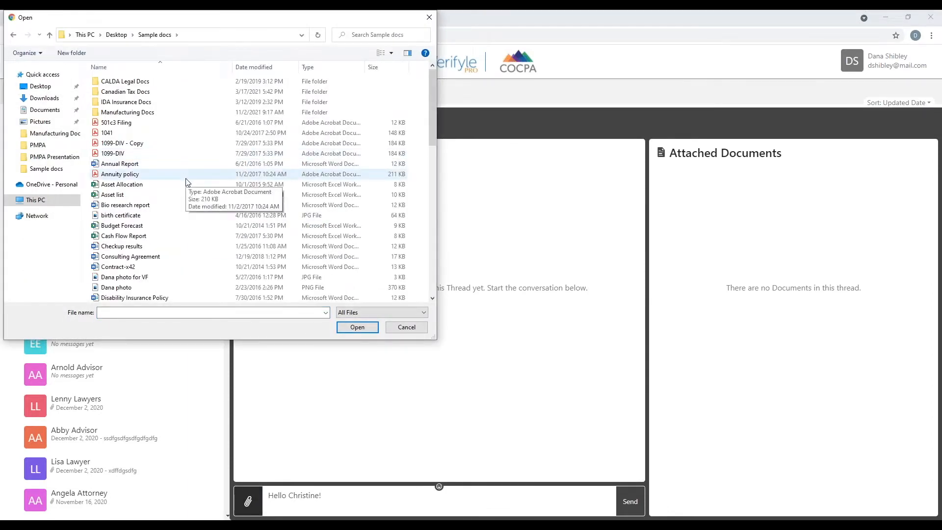
left_click(155, 175)
left_click(358, 328)
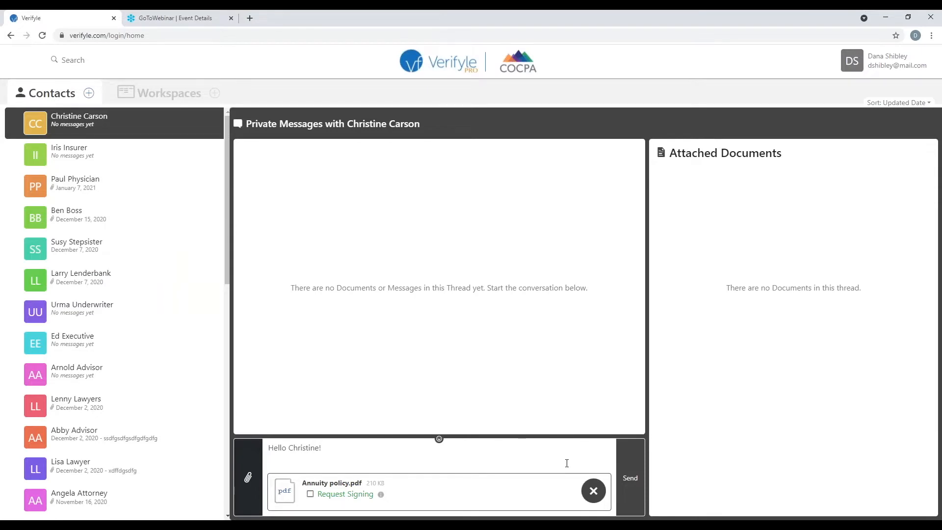
left_click(630, 480)
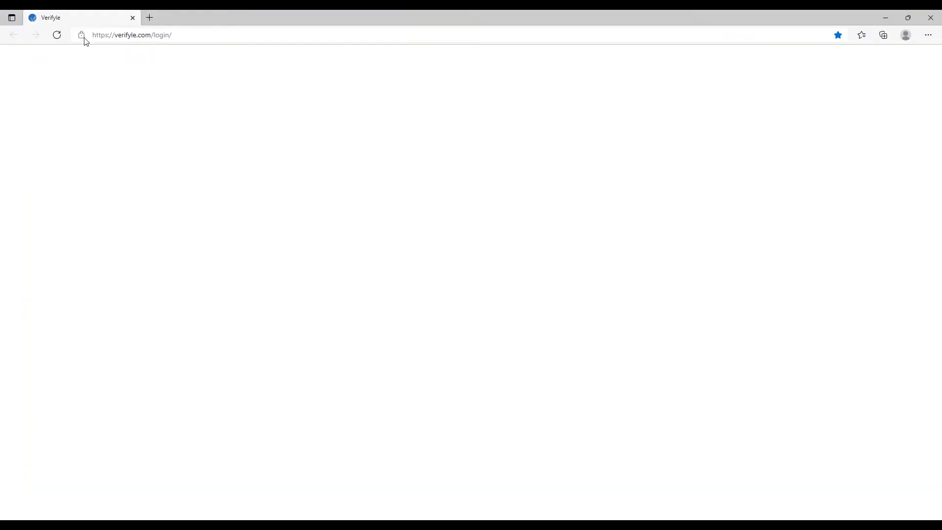
- Reload the login page in the second browser and sign in to the client's account with its password
left_click(57, 35)
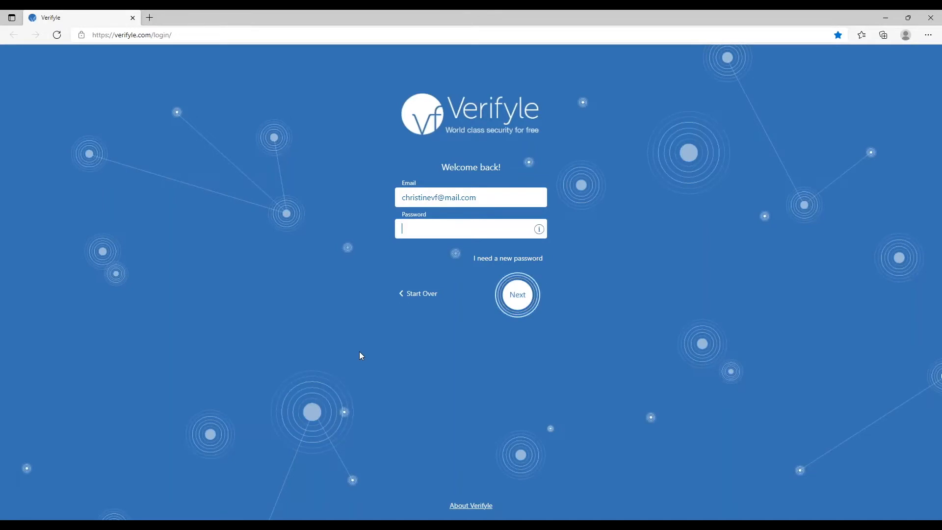
type("••••••••")
left_click(517, 295)
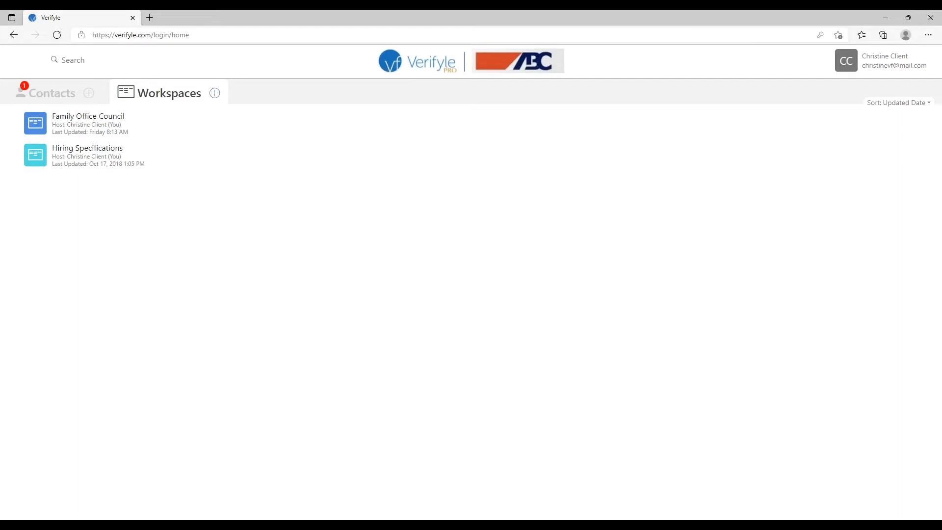
- Open the advisor's message thread and preview the attached Annuity policy.pdf
left_click(61, 94)
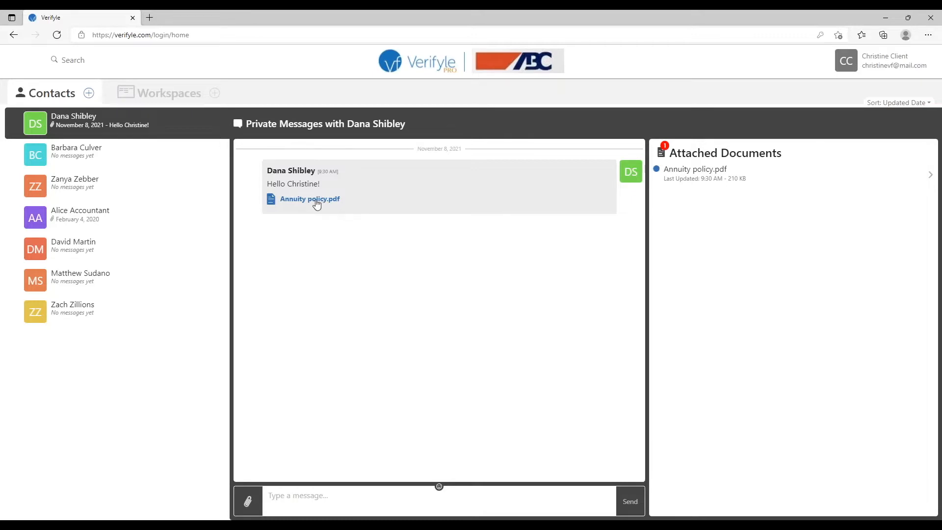
left_click(702, 174)
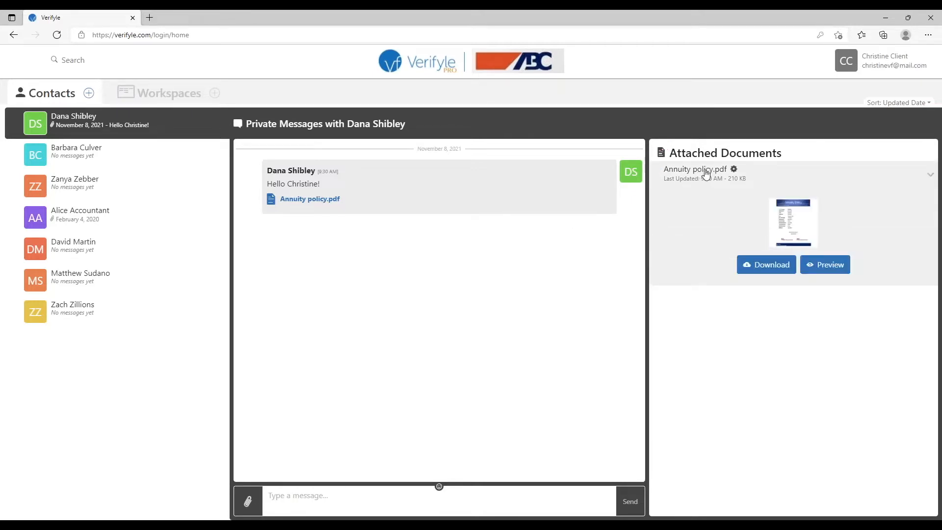
left_click(838, 266)
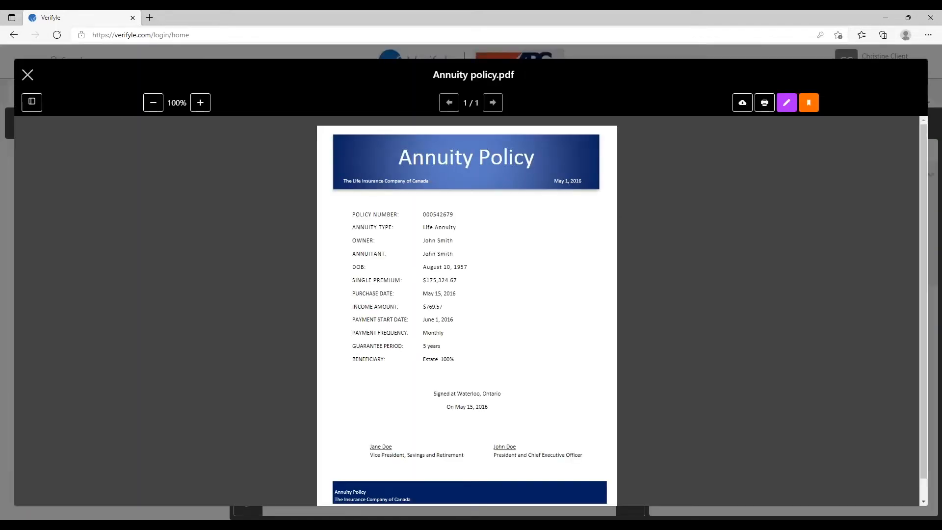
left_click(24, 77)
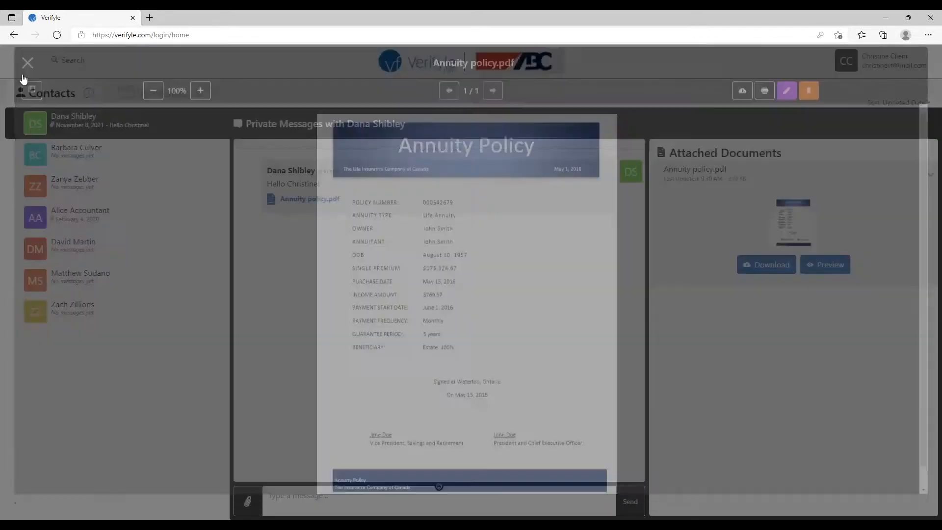
- Download Annuity policy.pdf, open the downloaded file, then return to the Verifyle tab and collapse the document
left_click(776, 266)
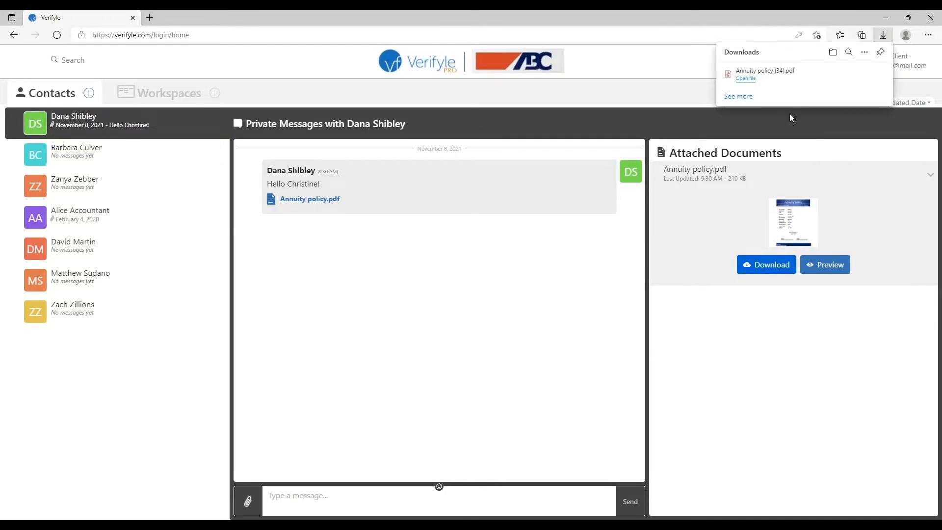
left_click(765, 74)
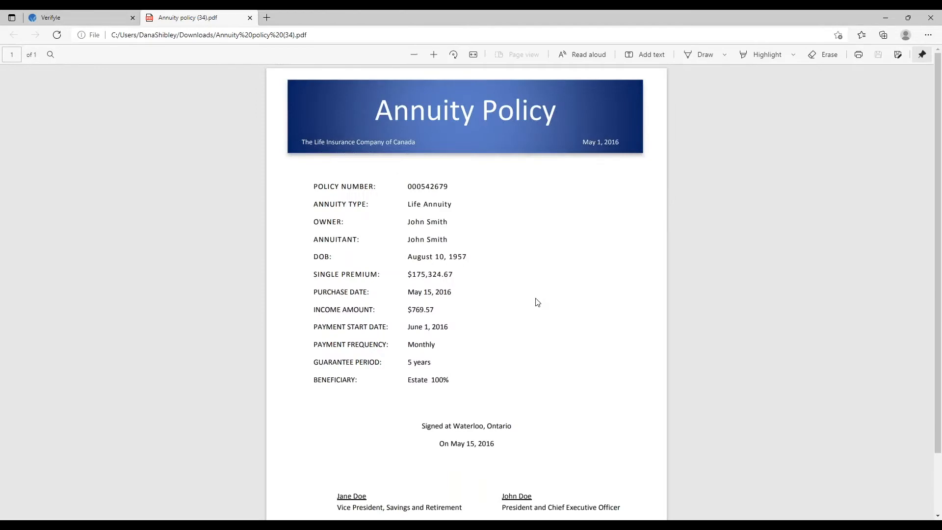
left_click(250, 18)
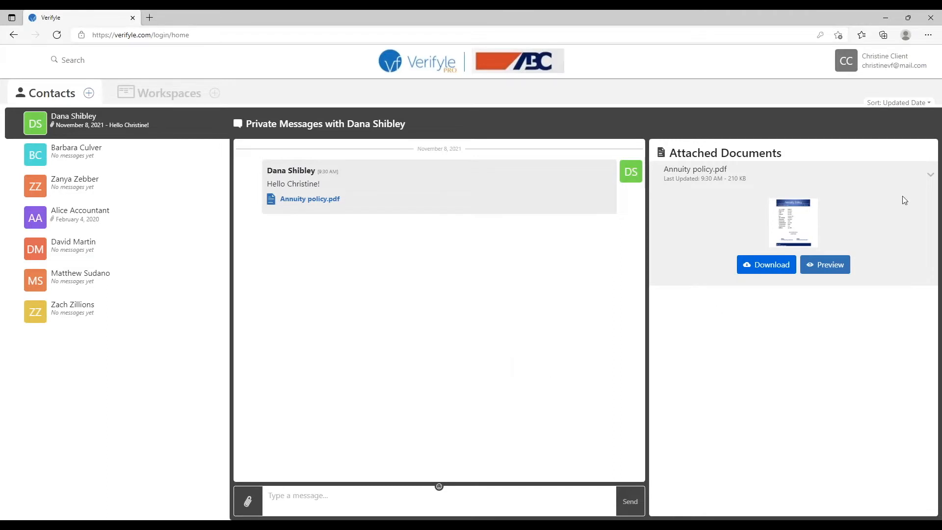
left_click(928, 175)
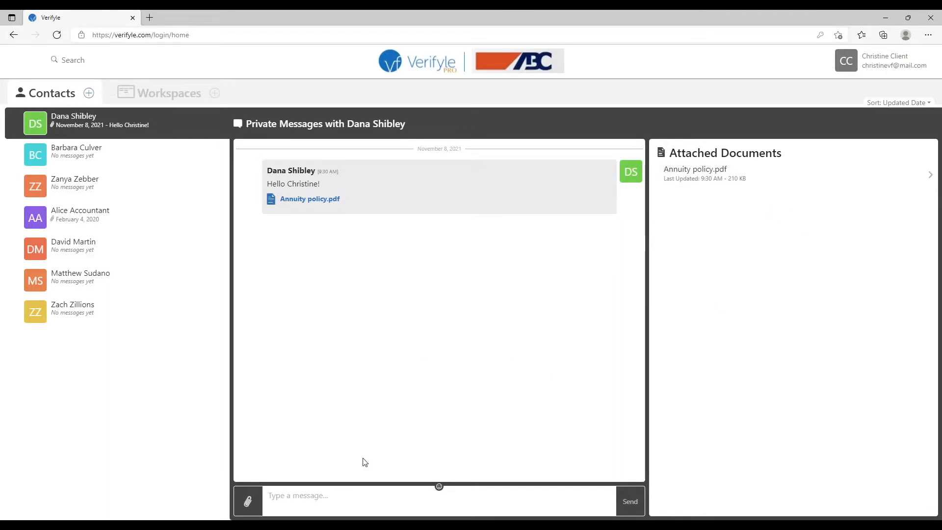
- Reply thanking the advisor and saying you would like to involve your attorney in this communication, then send it
left_click(339, 501)
type("Thanks Dana! FYI")
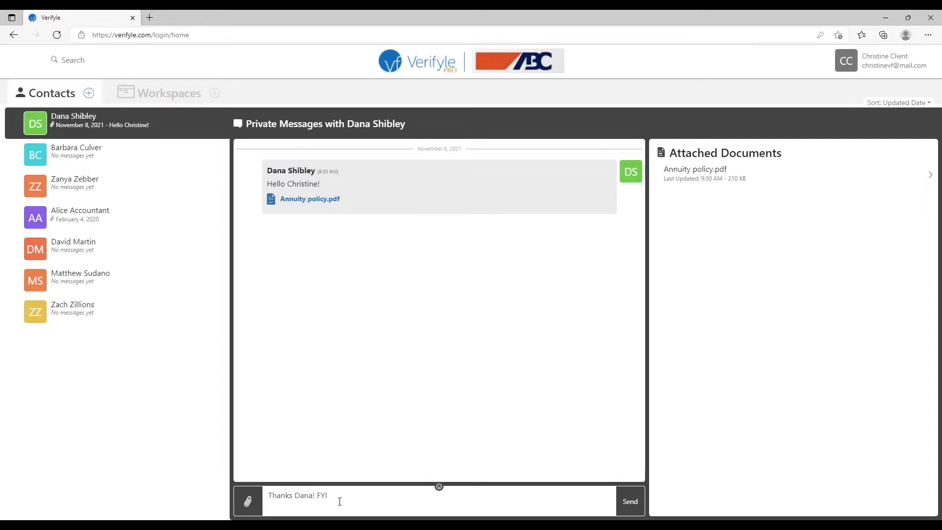
type(", I think I would like to involve my a")
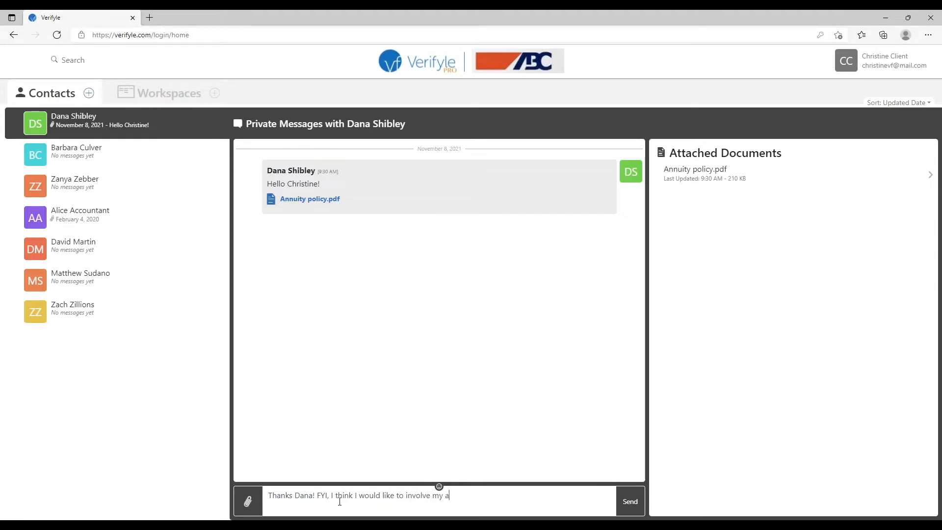
type("ttorney in this communication as well.")
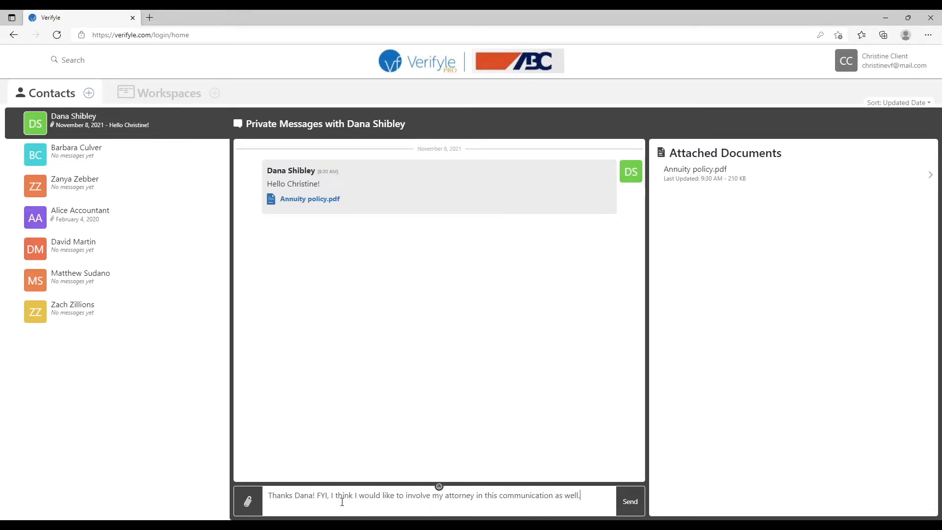
left_click(634, 501)
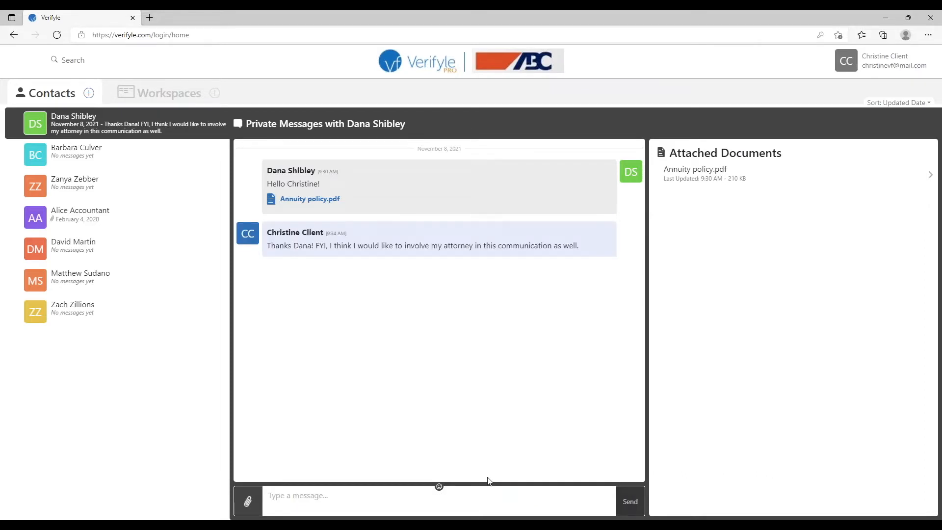
- Return to the advisor's account and open the Workspaces list
mouse_move(427, 515)
left_click(427, 483)
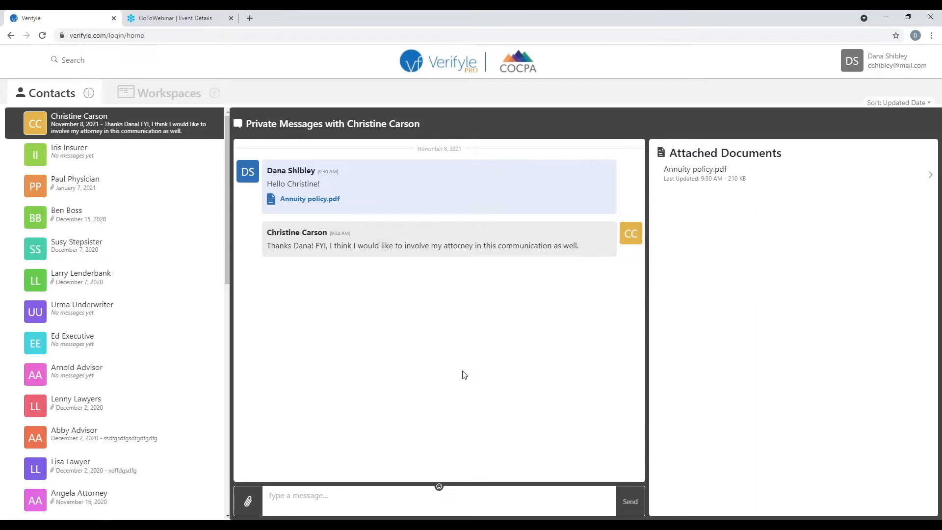
left_click(172, 95)
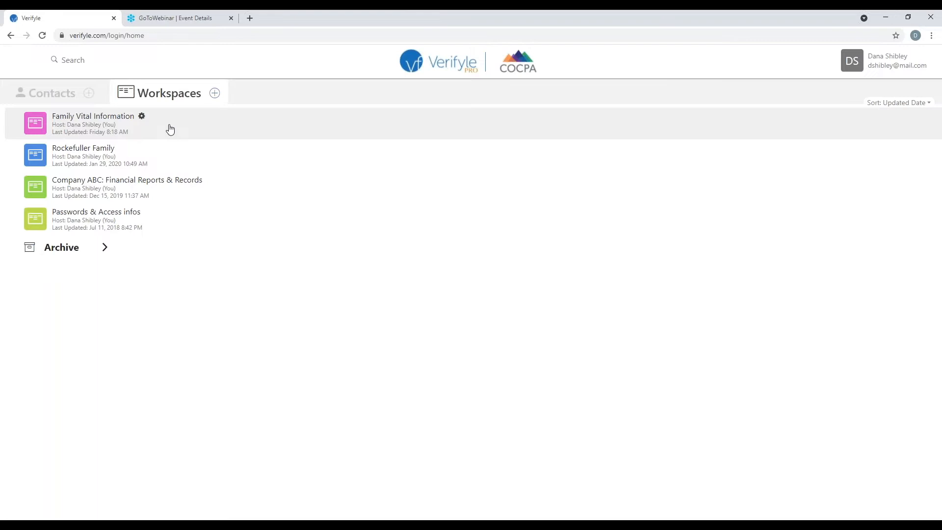
- Create a new workspace named 'Client' followed by the new contact's full name
left_click(215, 94)
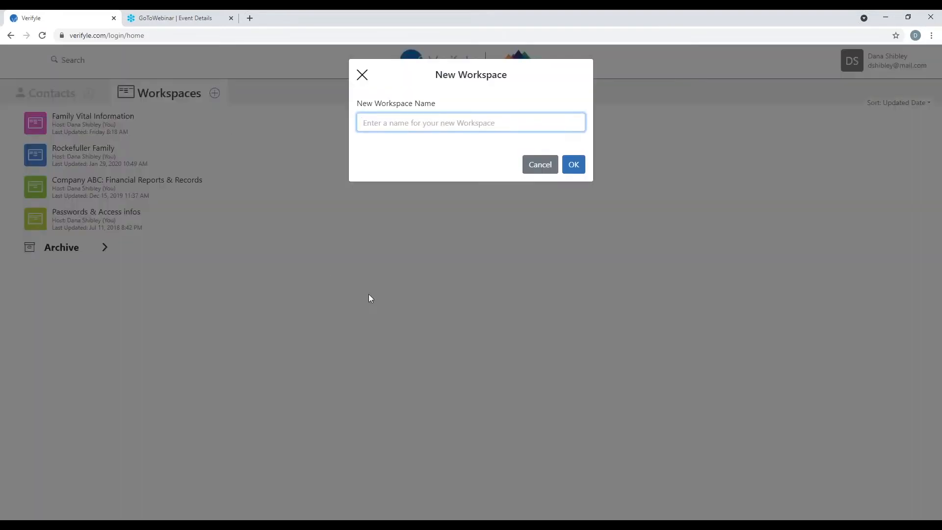
type("Clien")
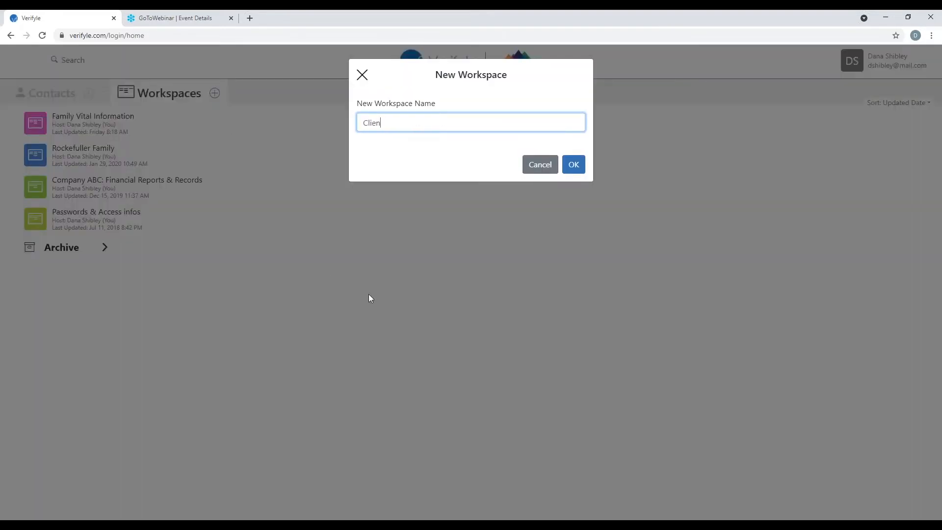
left_click(575, 165)
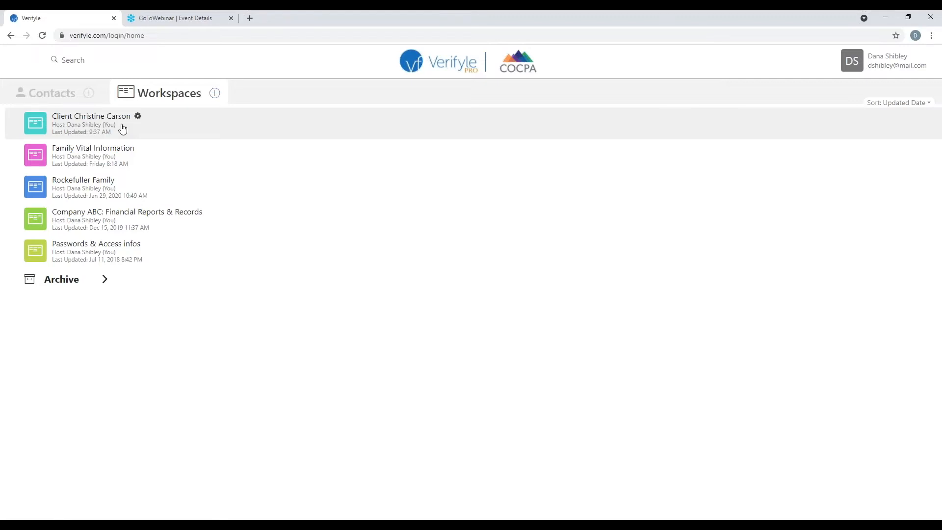
- Open the client's workspace and add the client contact as a guest, searching by their last name
left_click(89, 126)
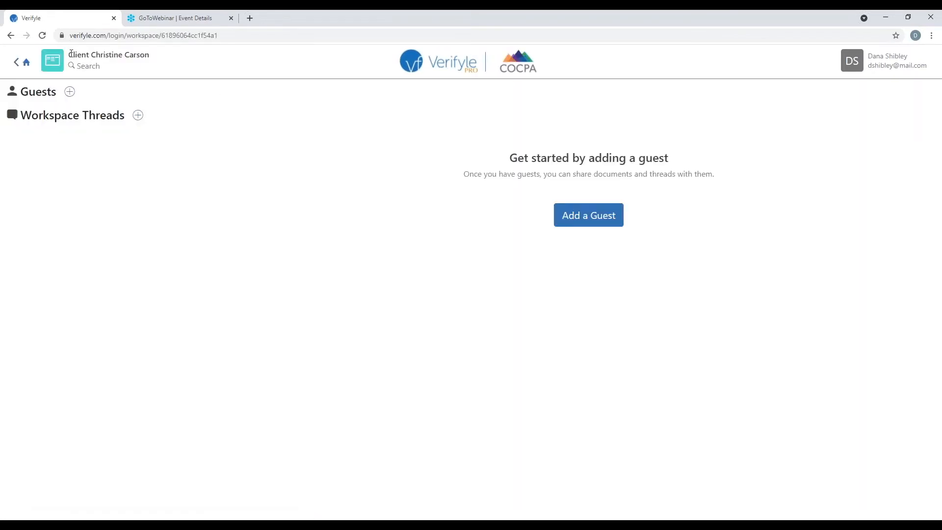
left_click_drag(71, 54, 156, 59)
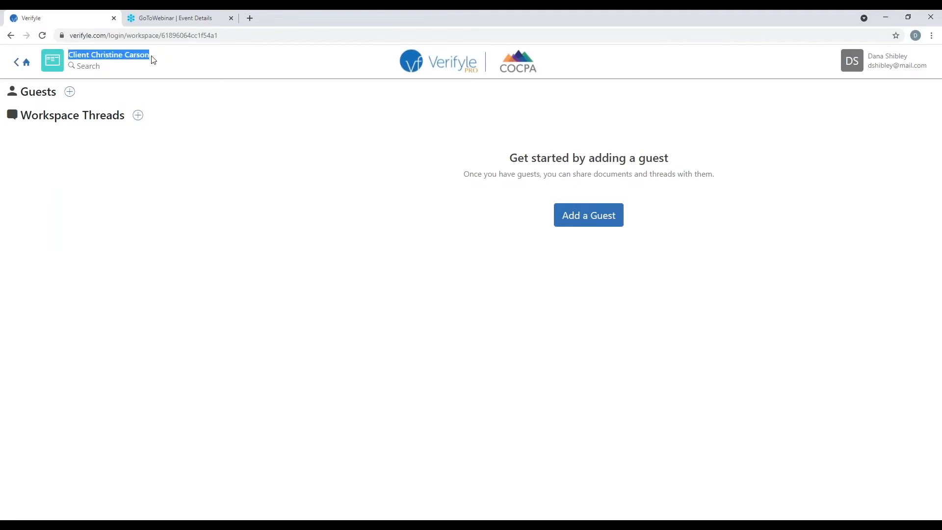
left_click(341, 251)
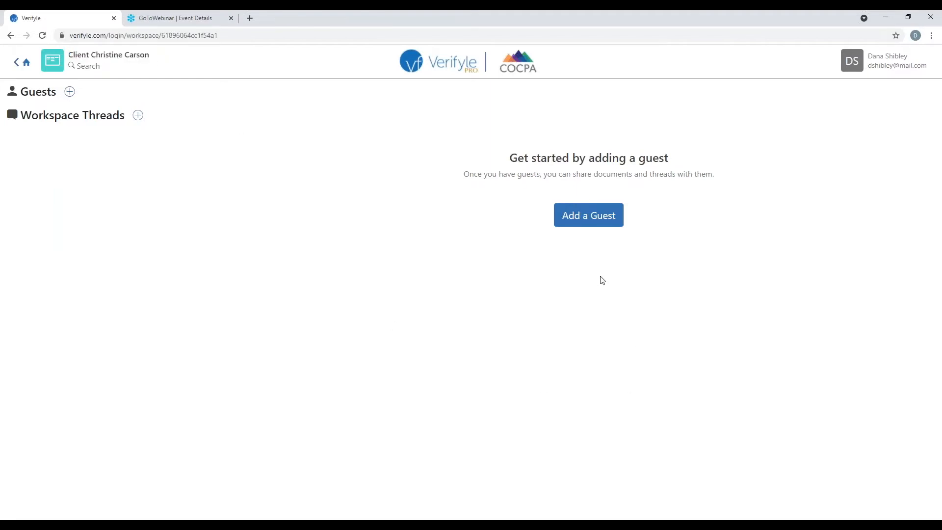
left_click(585, 217)
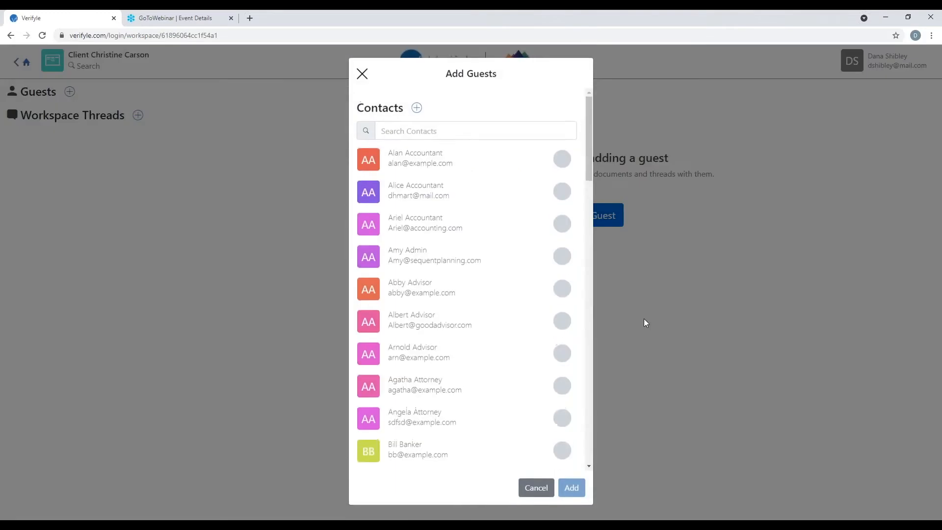
left_click(440, 128)
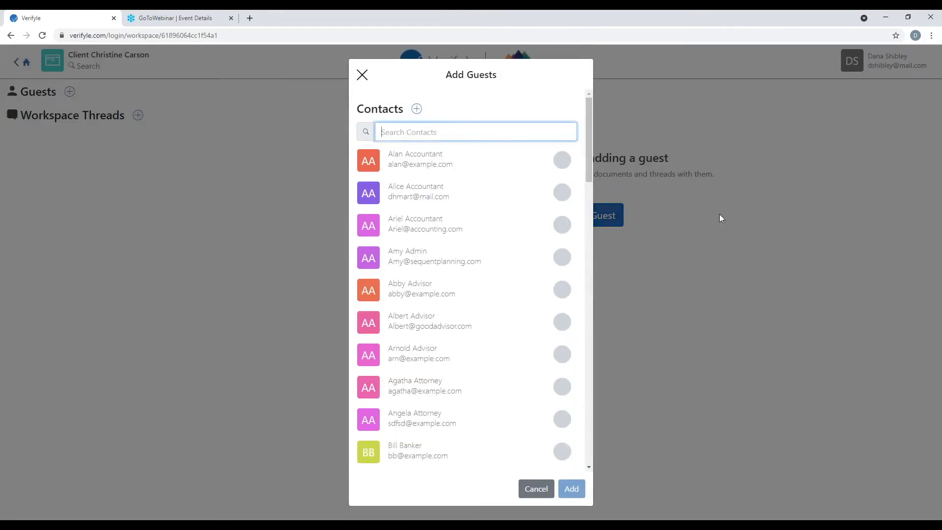
type("car")
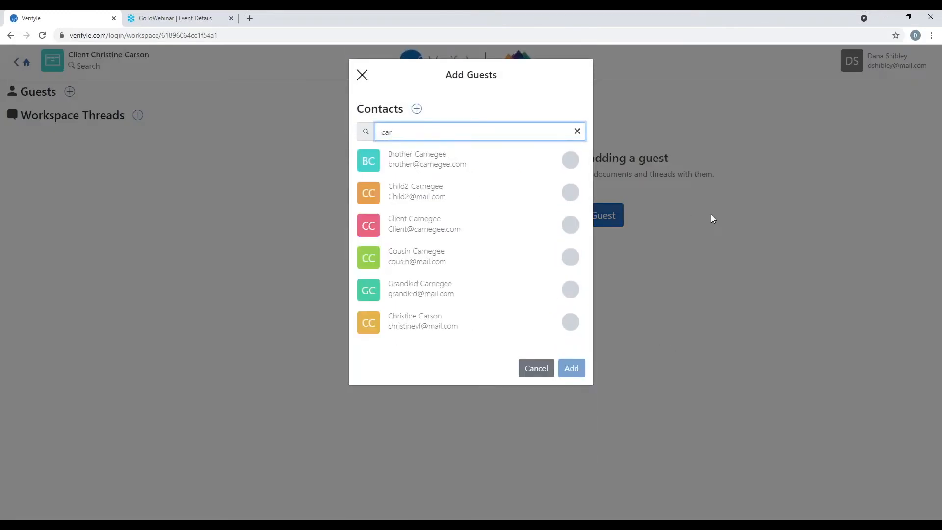
type("s")
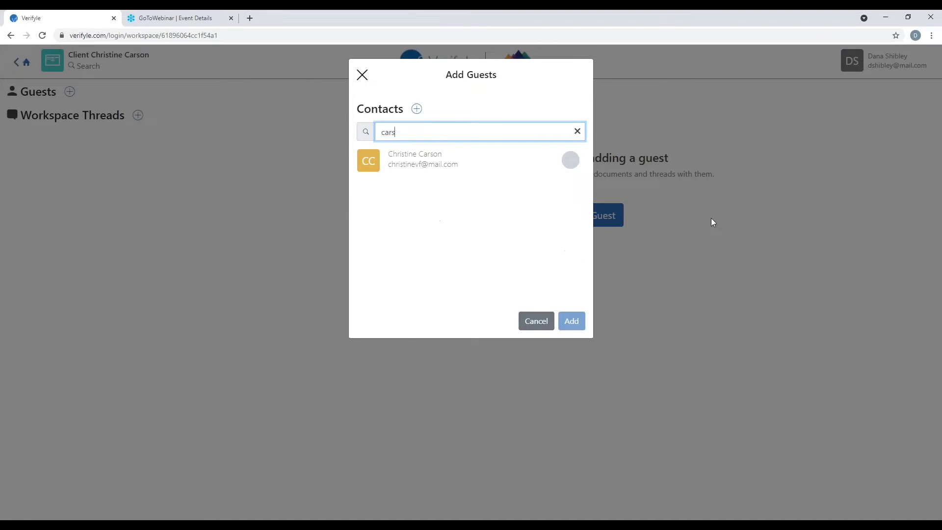
left_click(569, 161)
left_click(568, 322)
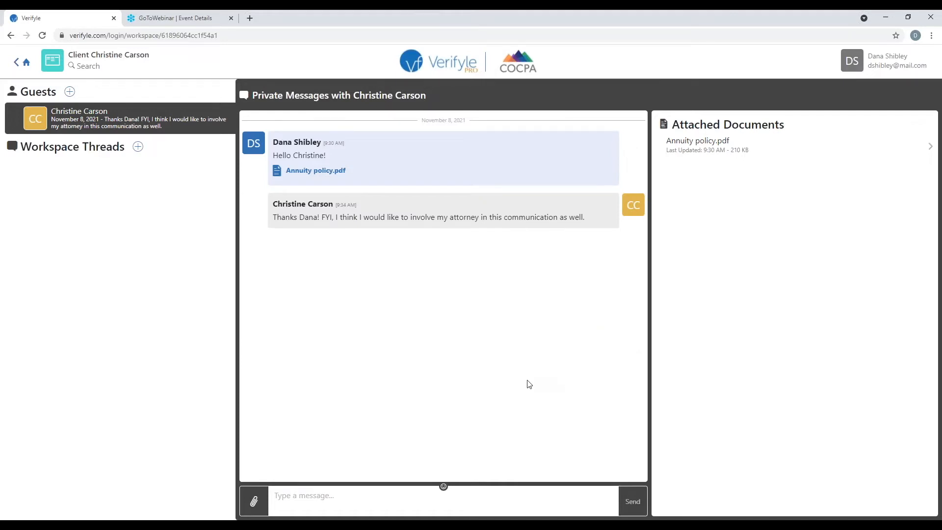
mouse_move(91, 130)
left_click_drag(68, 54, 150, 54)
left_click(170, 61)
- Create a workspace thread named Tax Planning
left_click(139, 147)
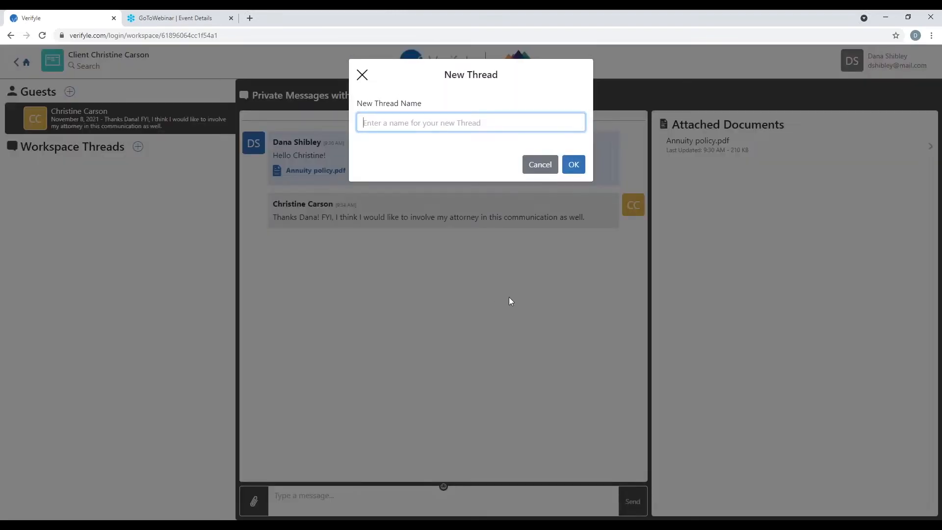
type("Tax ")
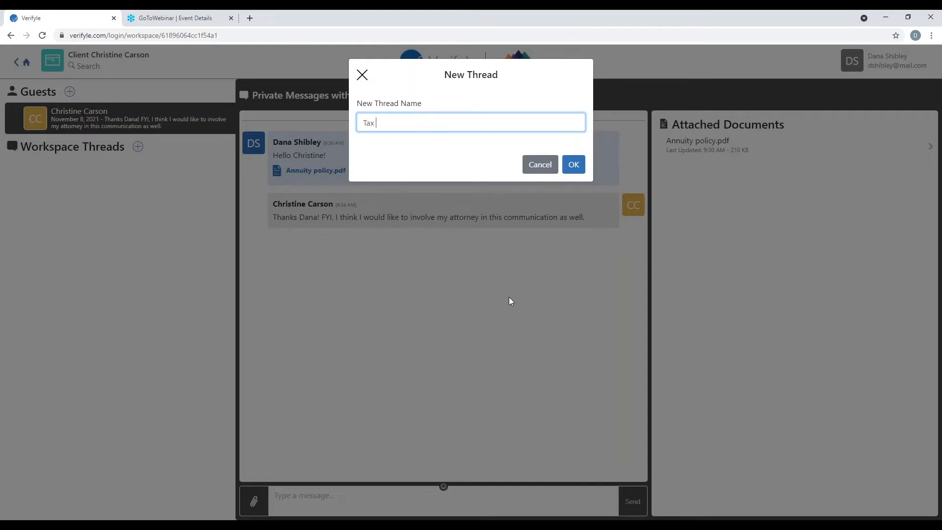
type("Planning")
left_click(572, 163)
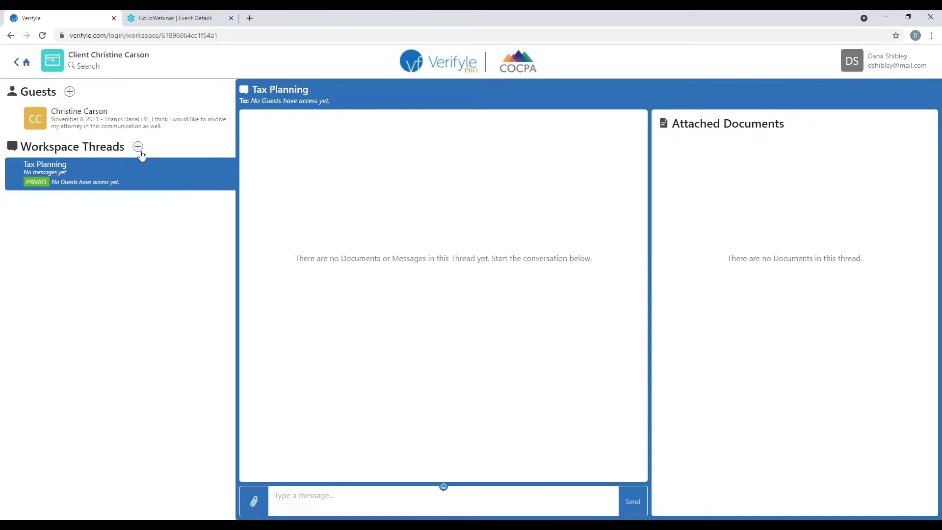
- Create a second workspace thread named Estate Planning
left_click(138, 146)
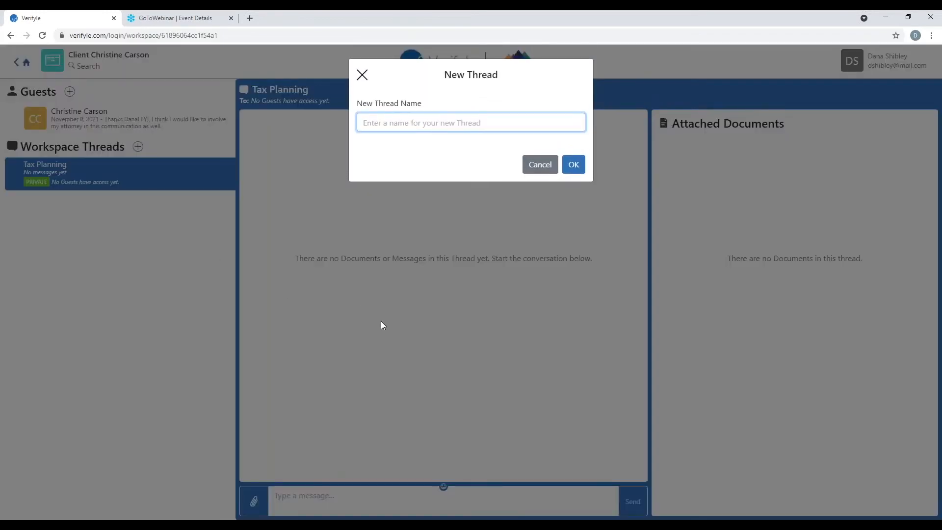
type("Estate ")
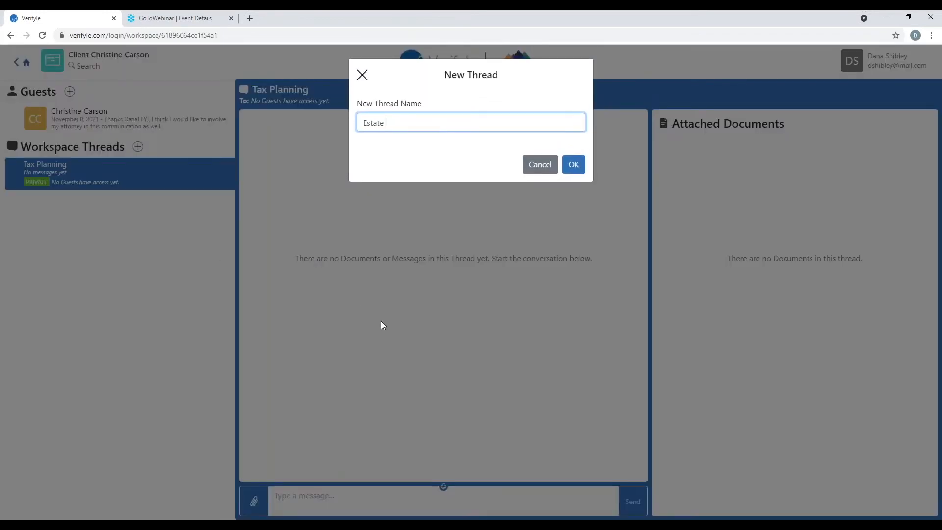
type("Planning")
left_click(574, 164)
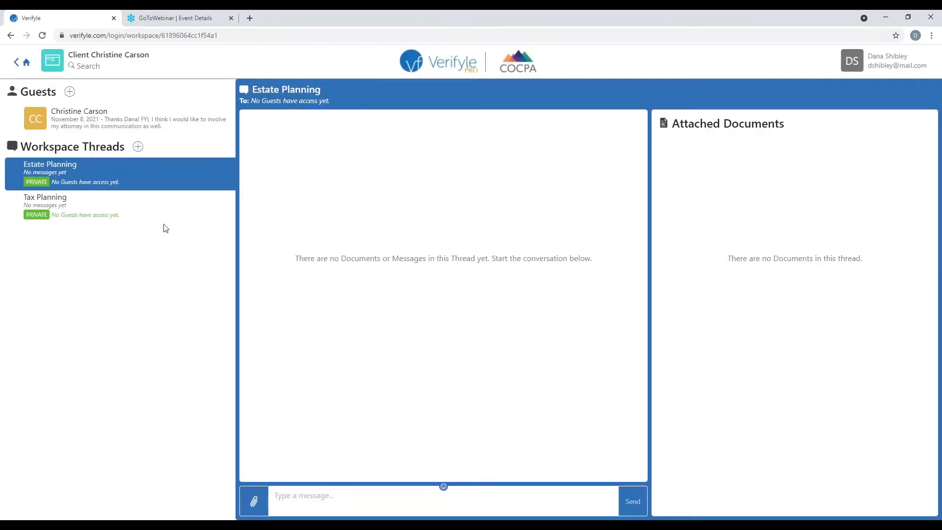
- Grant the client guest access to the Tax Planning thread through its permissions and save
left_click(109, 211)
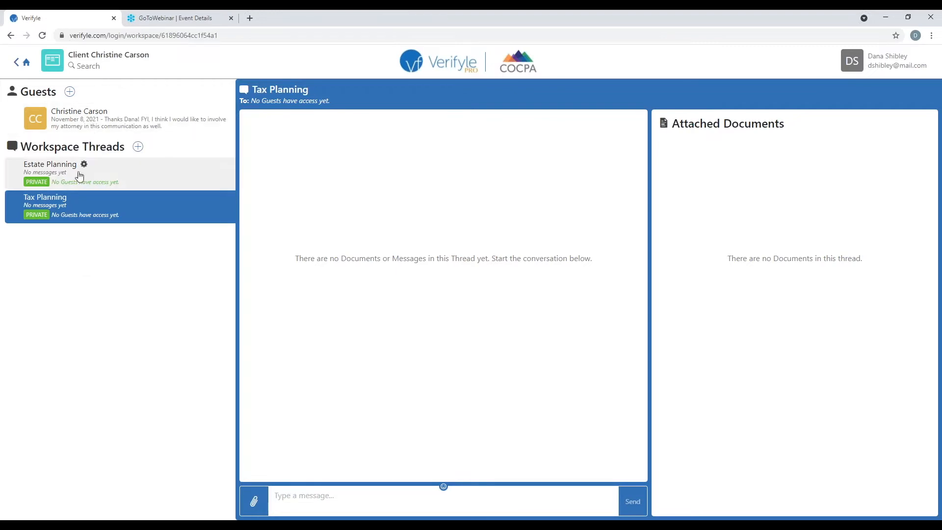
mouse_move(77, 216)
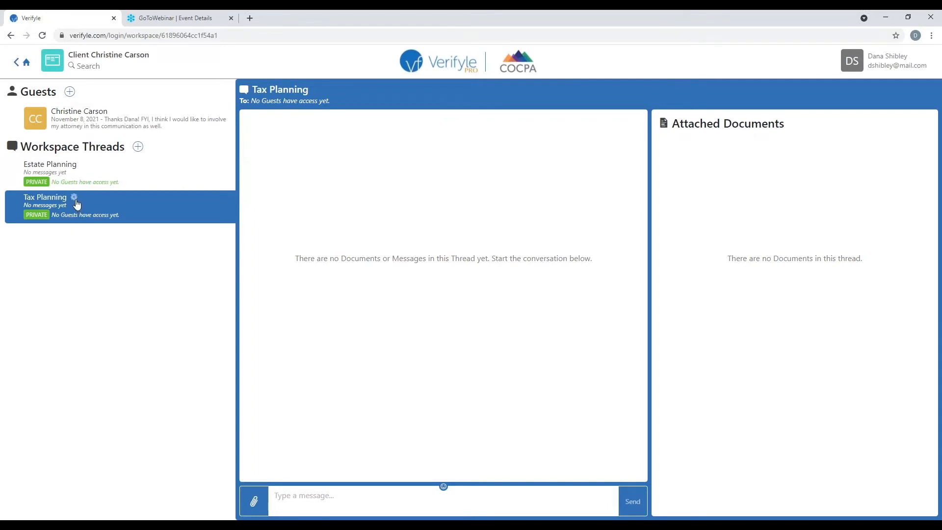
left_click(75, 199)
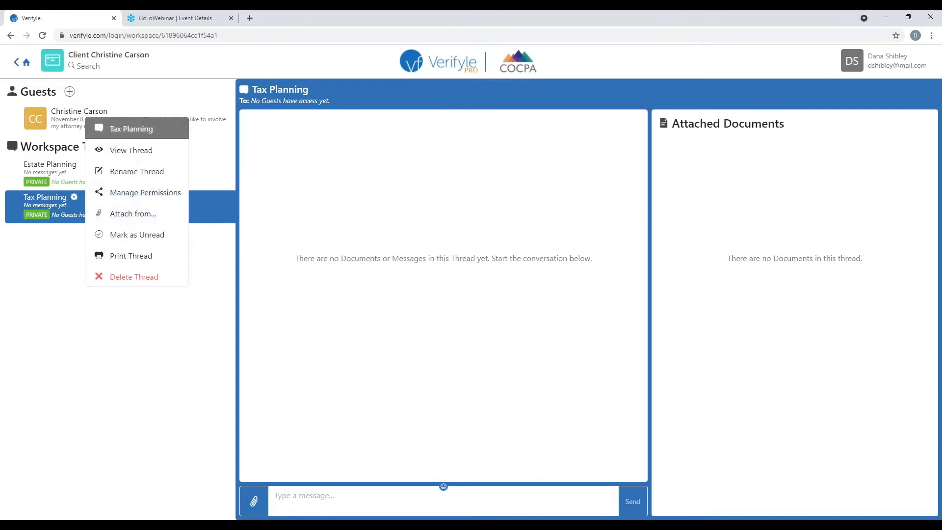
left_click(151, 195)
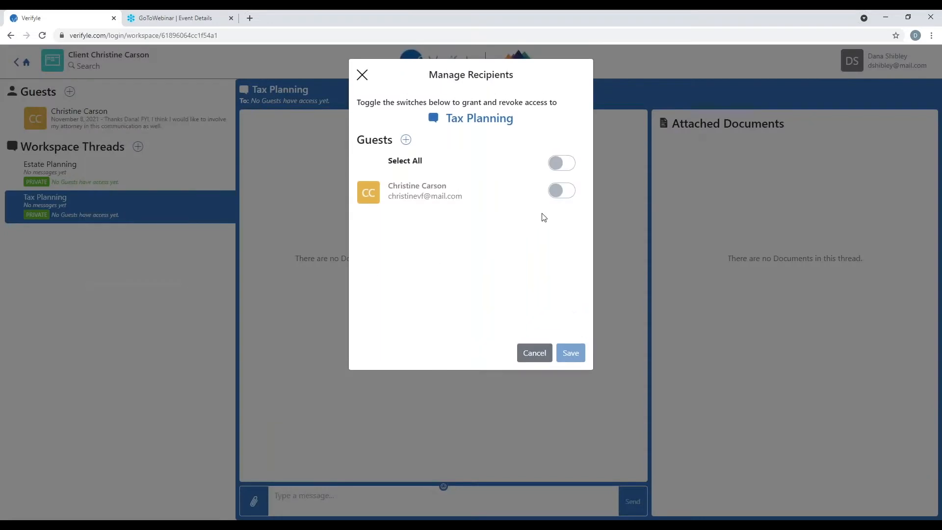
left_click(561, 191)
left_click(570, 353)
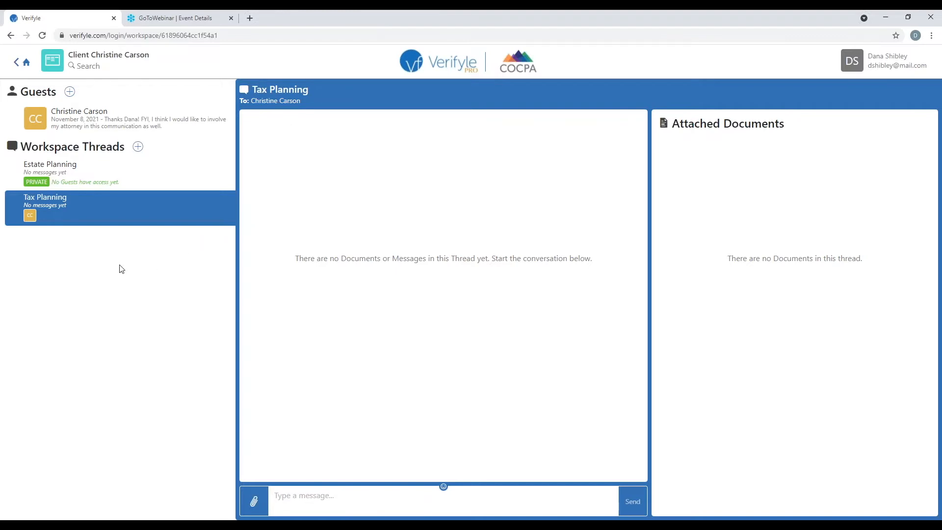
- From the Tax Planning thread's recipients, create a new contact with first name, last name and e-mail address
mouse_move(74, 218)
left_click(74, 197)
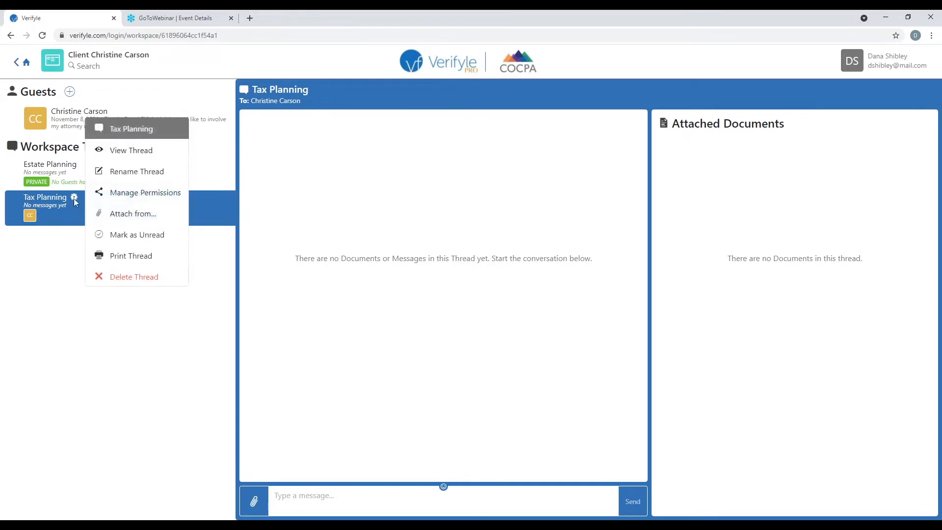
left_click(126, 192)
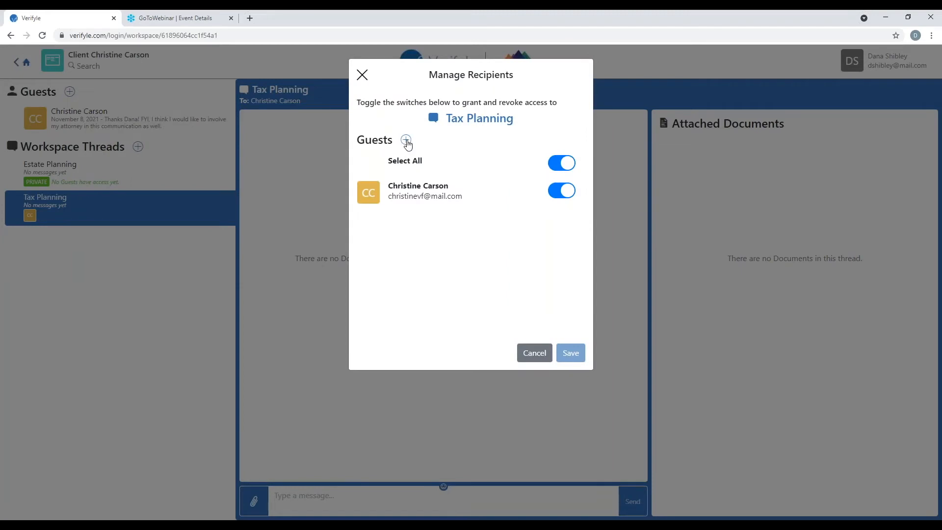
left_click(406, 141)
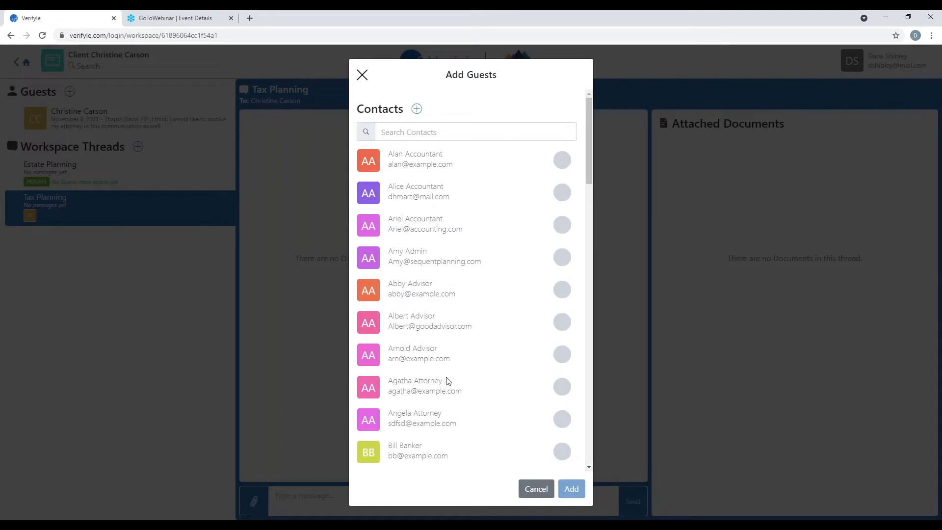
left_click(417, 110)
type("Sammy")
key("Tab")
type("Spo")
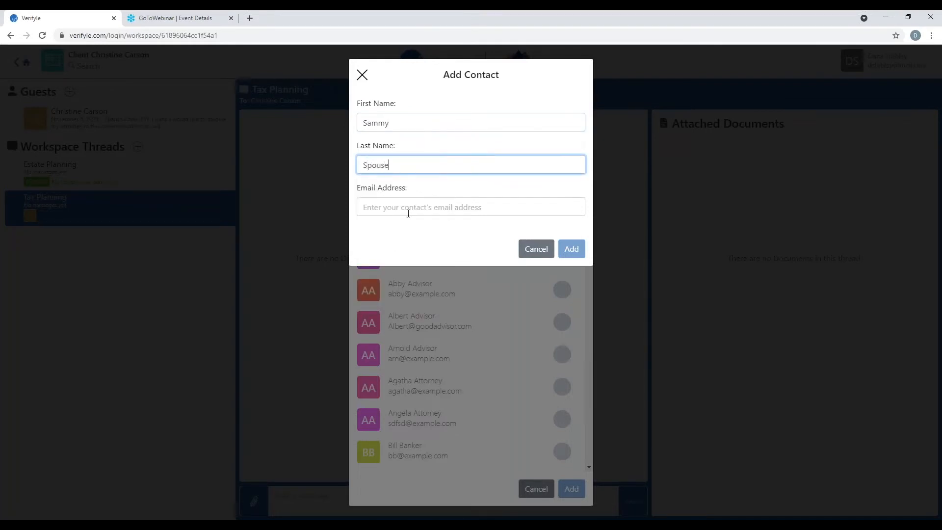
left_click(407, 206)
type("sammy@example.com")
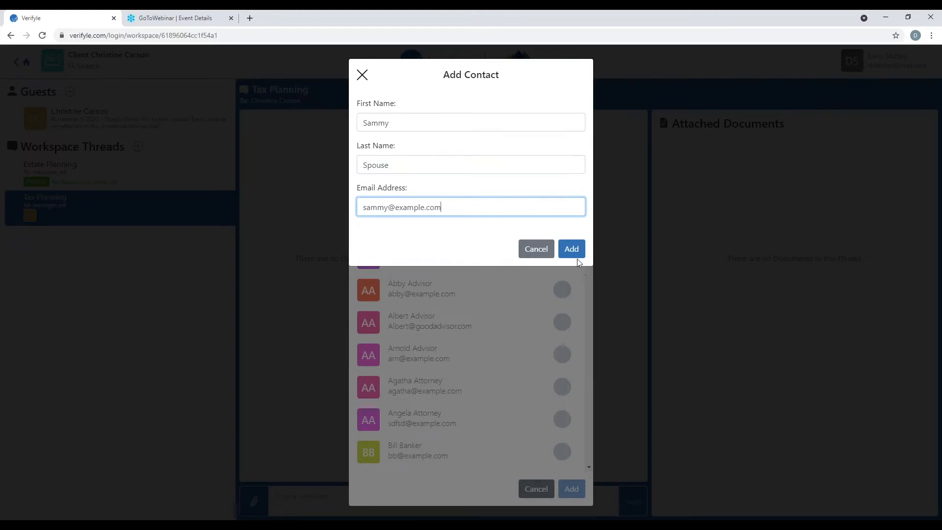
left_click(573, 251)
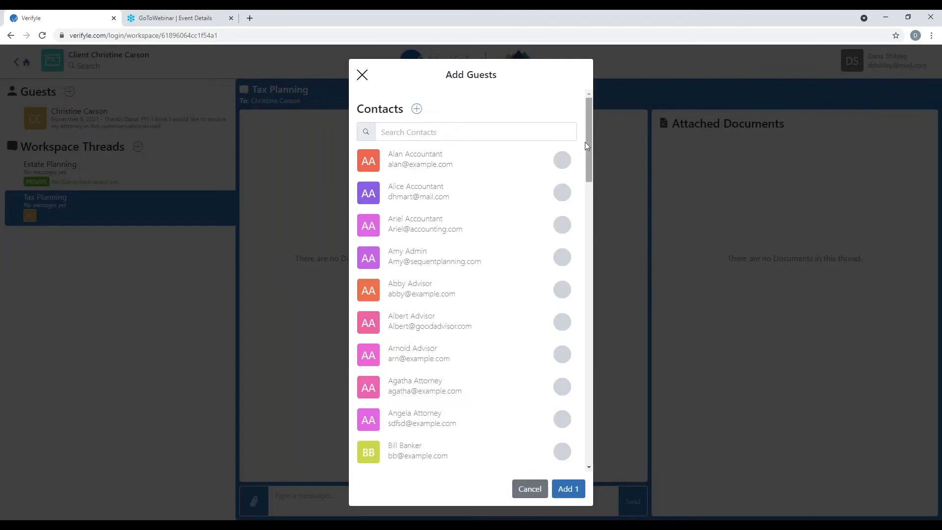
- Add the new contact as a guest and save access to Tax Planning for both guests
left_click_drag(587, 146, 595, 370)
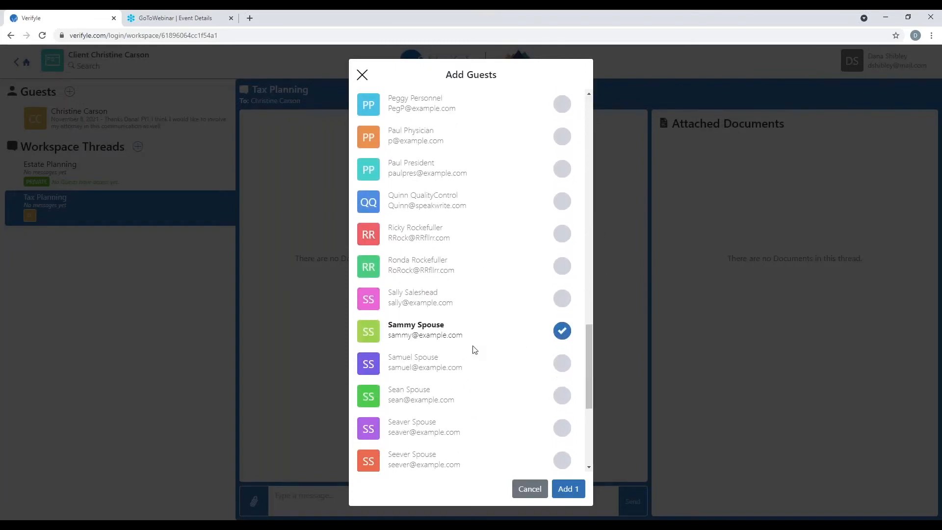
left_click(568, 489)
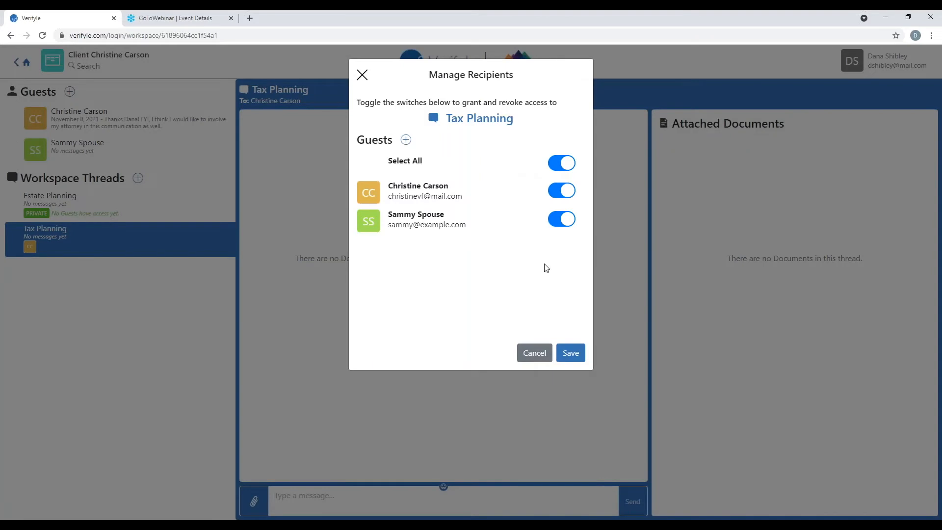
left_click(576, 357)
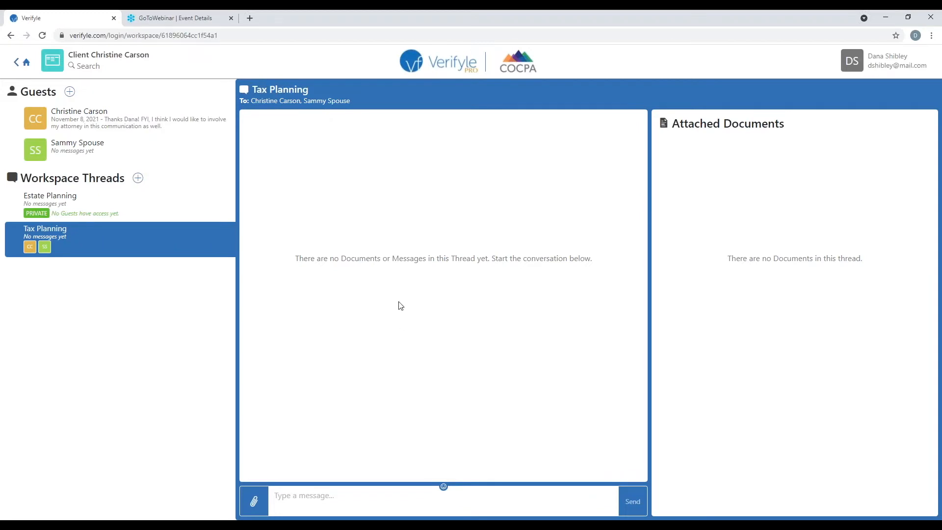
- Send the message 'Let's do taxes!' in Tax Planning with 1041, 1099-DIV and Form 8878 attached
left_click(347, 497)
type("Let's do taxes!")
left_click(254, 501)
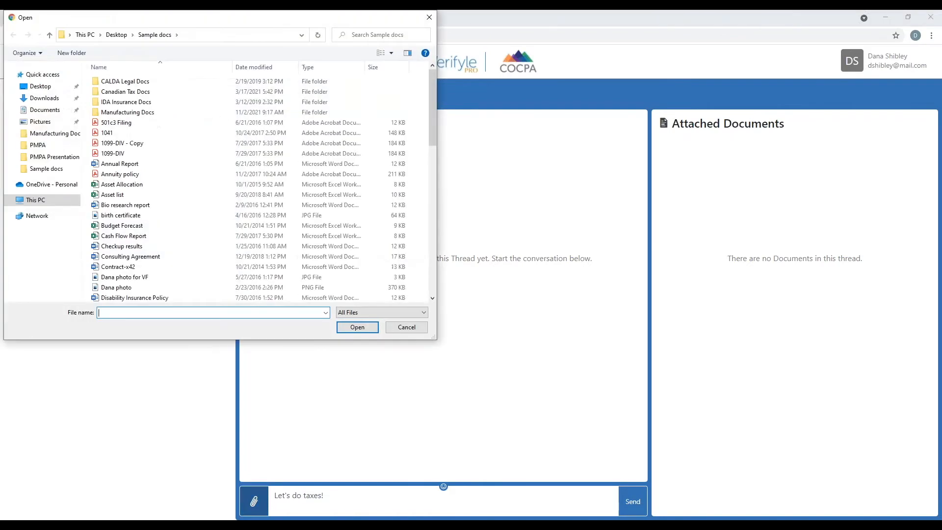
left_click(130, 134)
left_click(132, 154, "ctrl")
left_click_drag(433, 108, 416, 179)
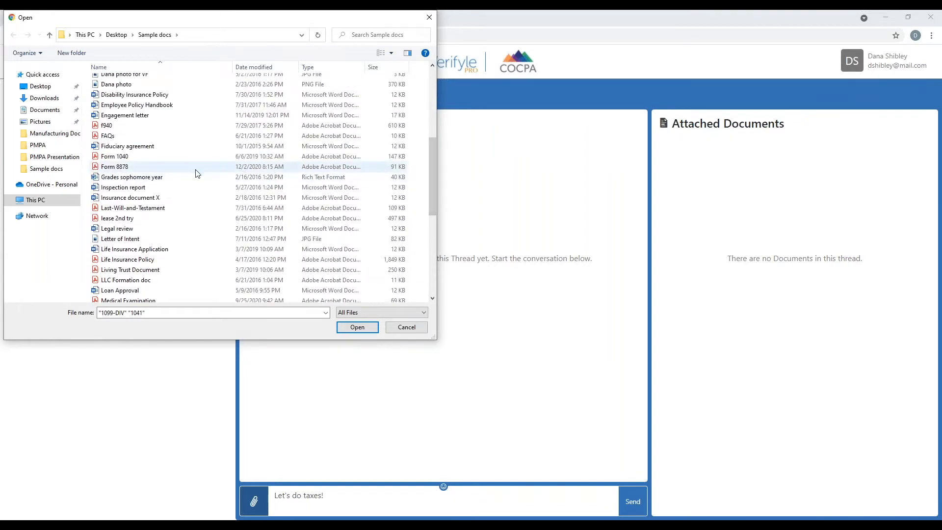
left_click(143, 167, "ctrl")
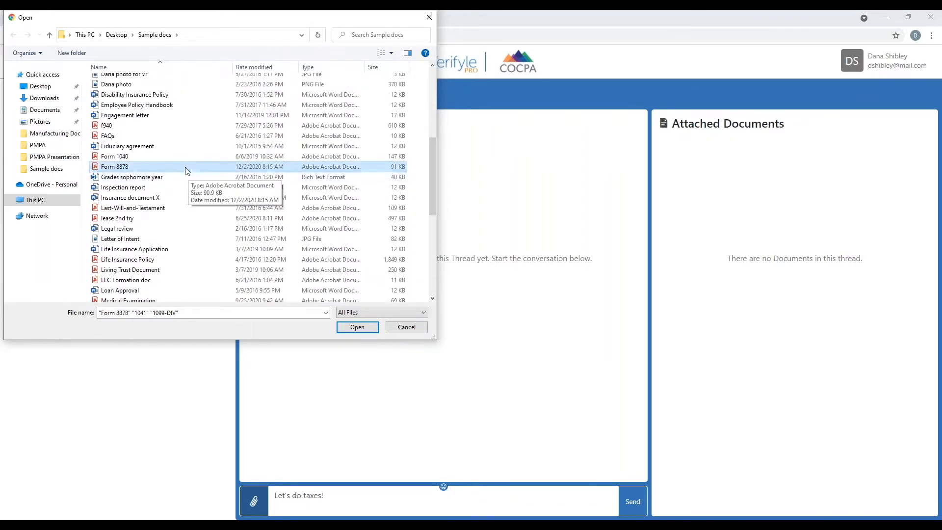
left_click_drag(187, 170, 523, 481)
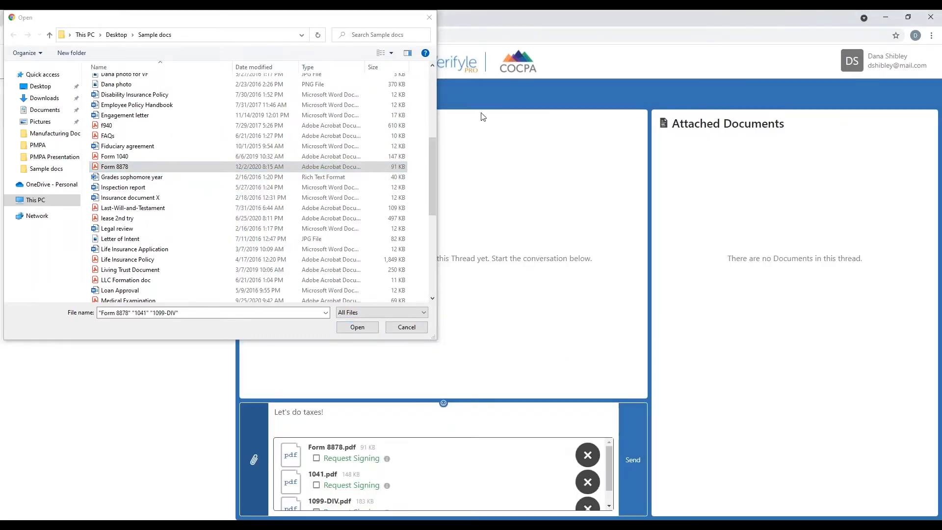
left_click(428, 22)
left_click(631, 460)
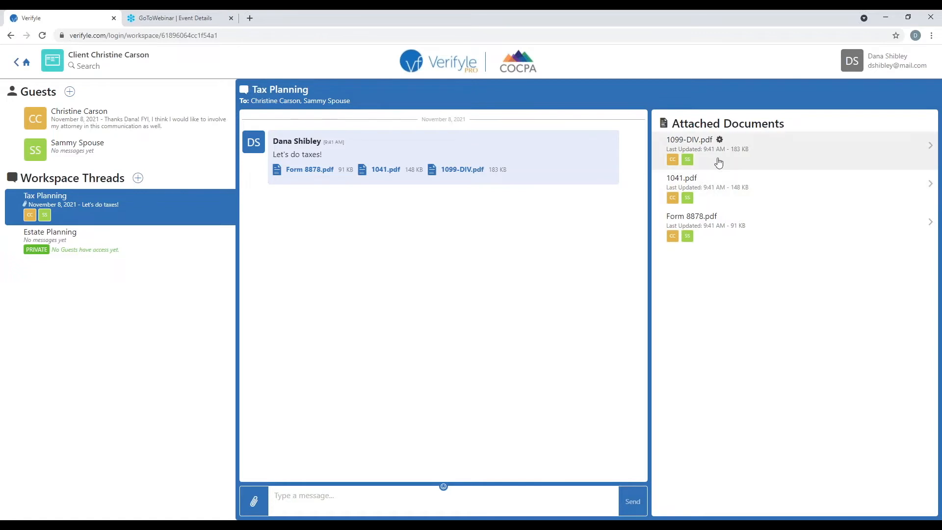
- Open the options menu of 1099-DIV.pdf among the attached documents and close it
left_click(719, 140)
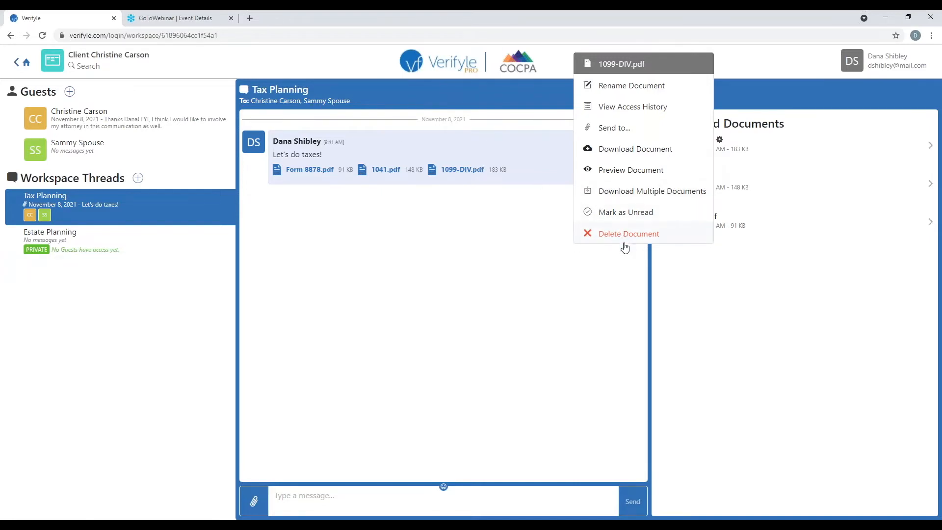
left_click(608, 297)
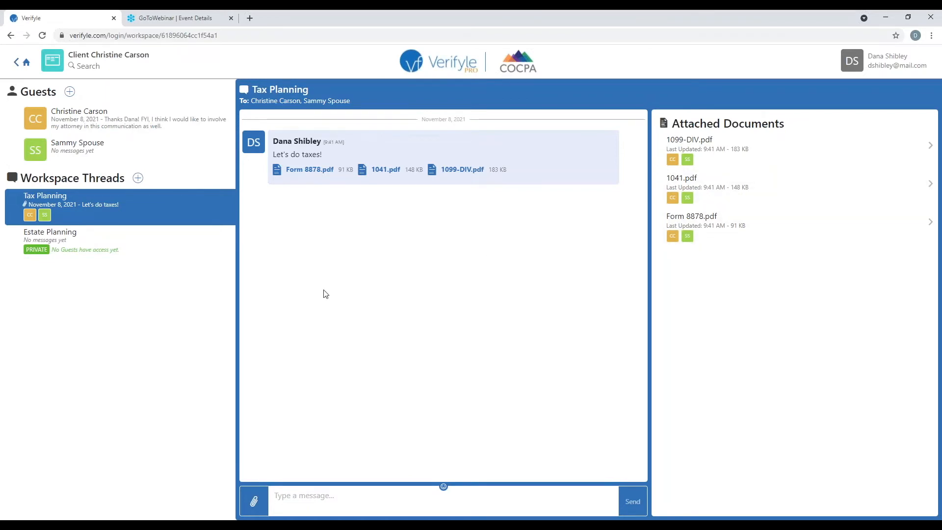
mouse_move(186, 253)
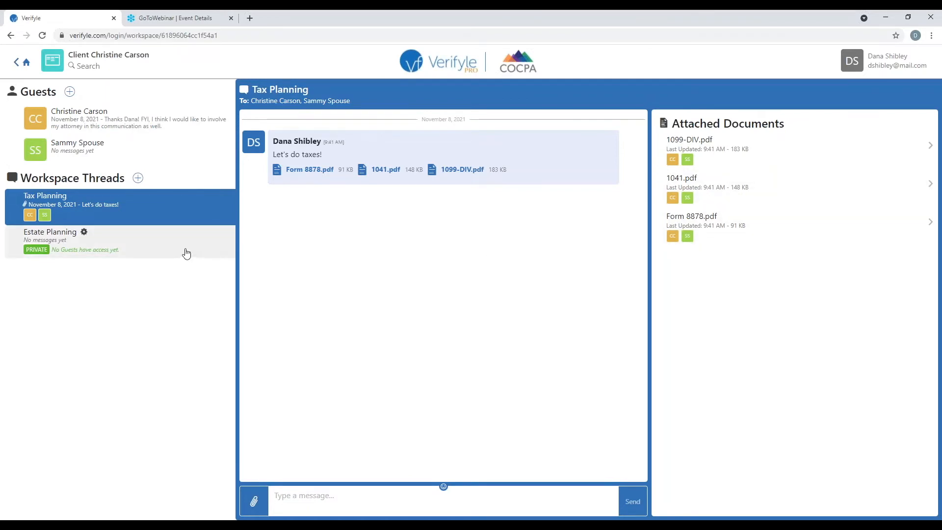
- Grant all guests access to the Estate Planning thread through its permissions and save
left_click(100, 244)
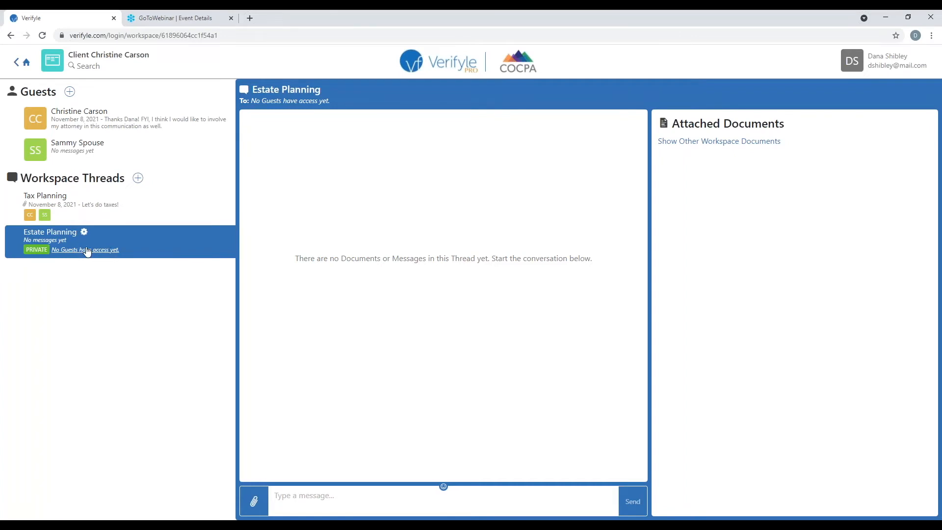
left_click(84, 232)
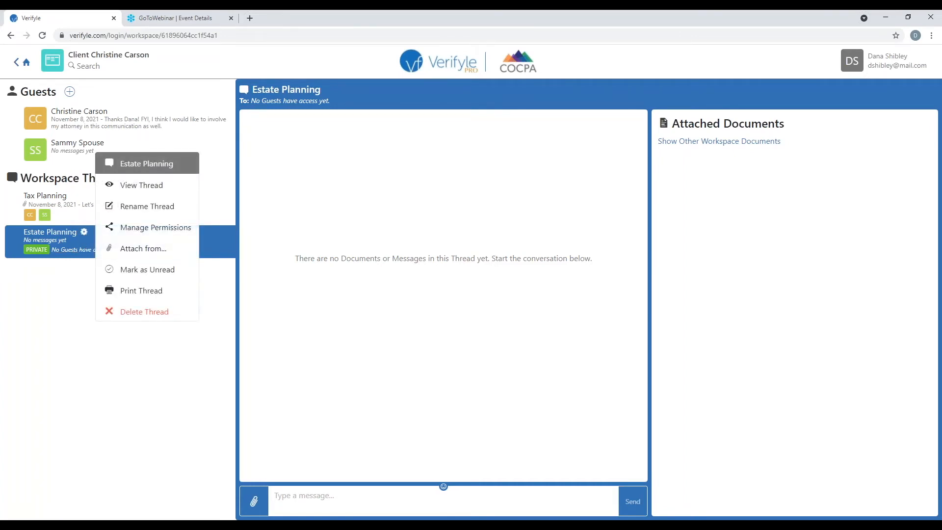
left_click(130, 227)
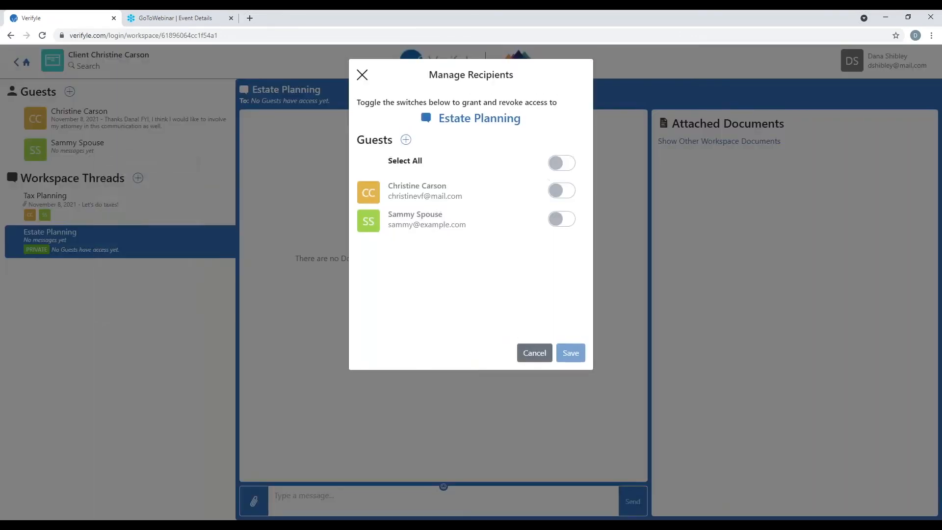
left_click(568, 164)
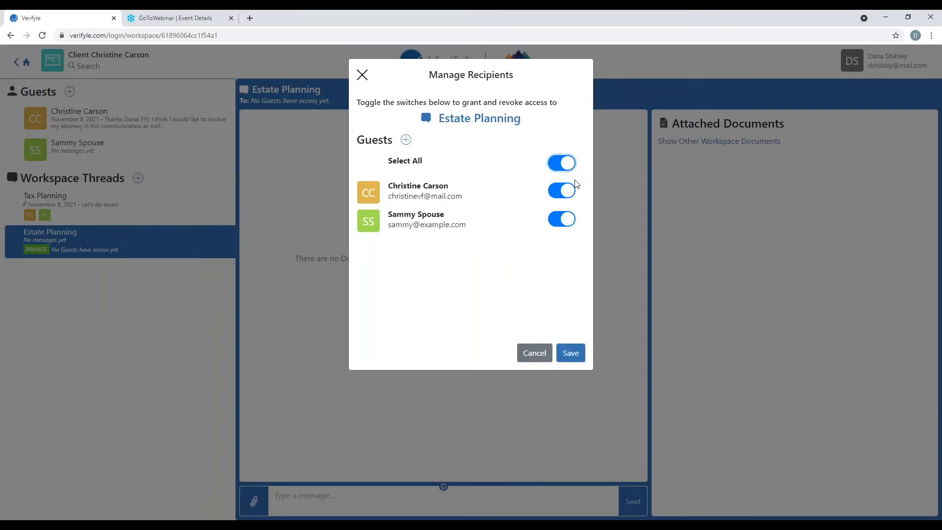
left_click(570, 353)
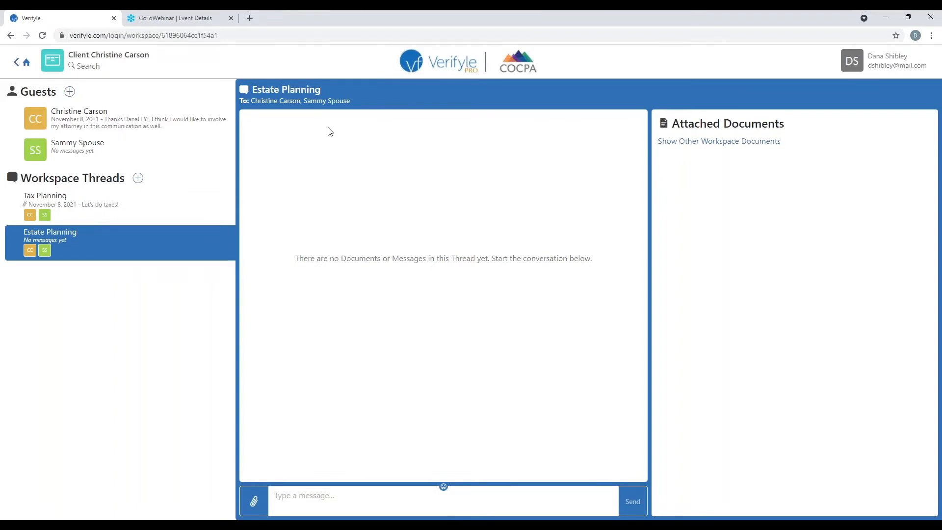
- Search the contacts for 'lawy' and add the first matching lawyer contact as a guest of Estate Planning
mouse_move(220, 251)
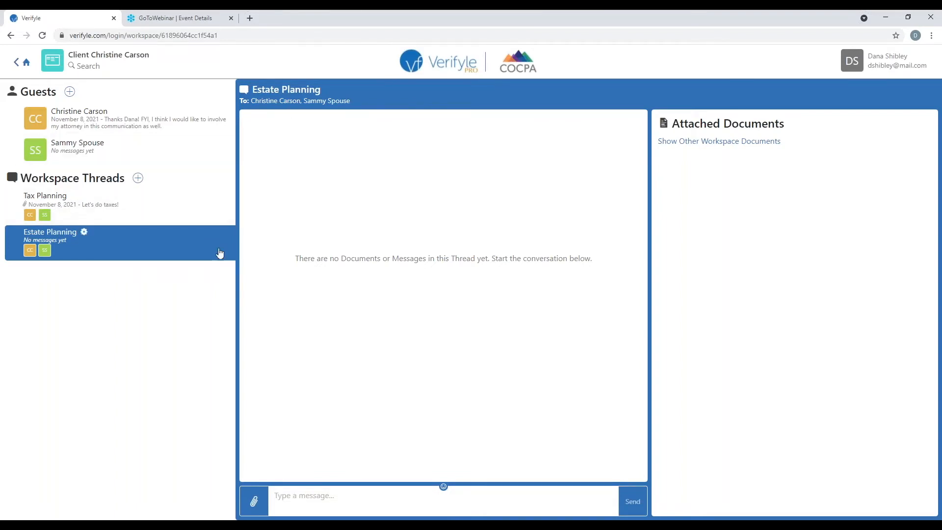
left_click(84, 234)
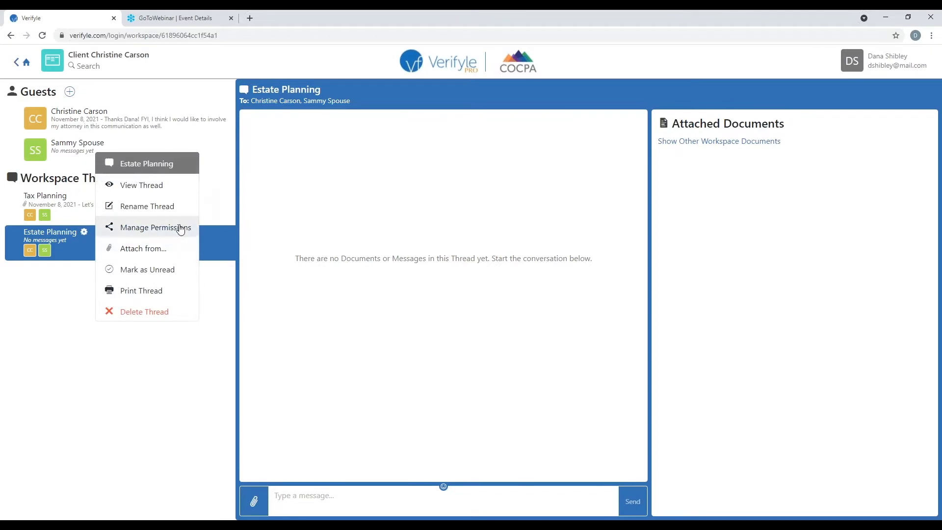
left_click(183, 227)
left_click(406, 140)
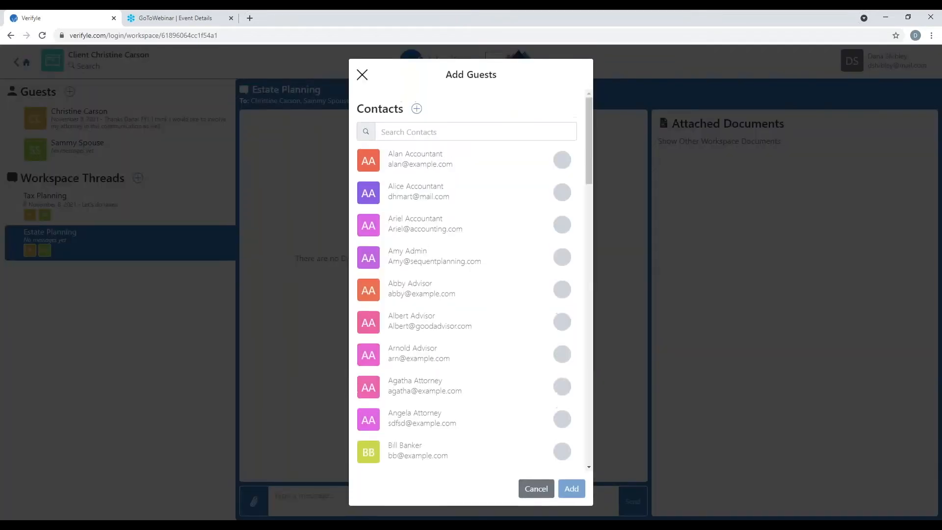
left_click(437, 139)
type("lawy")
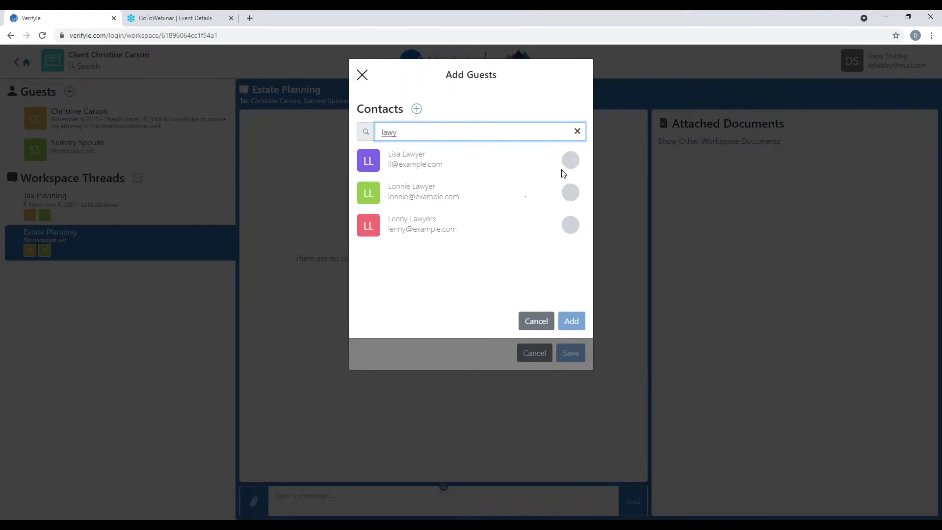
left_click(576, 163)
left_click(568, 321)
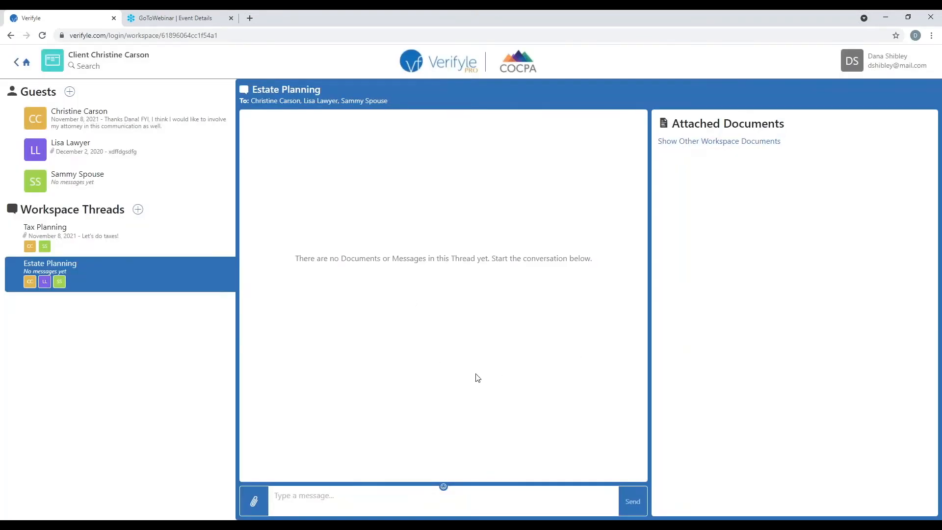
- Write the message 'Let's work on estate planning issues....' in the Estate Planning thread
left_click(333, 494)
type("Le")
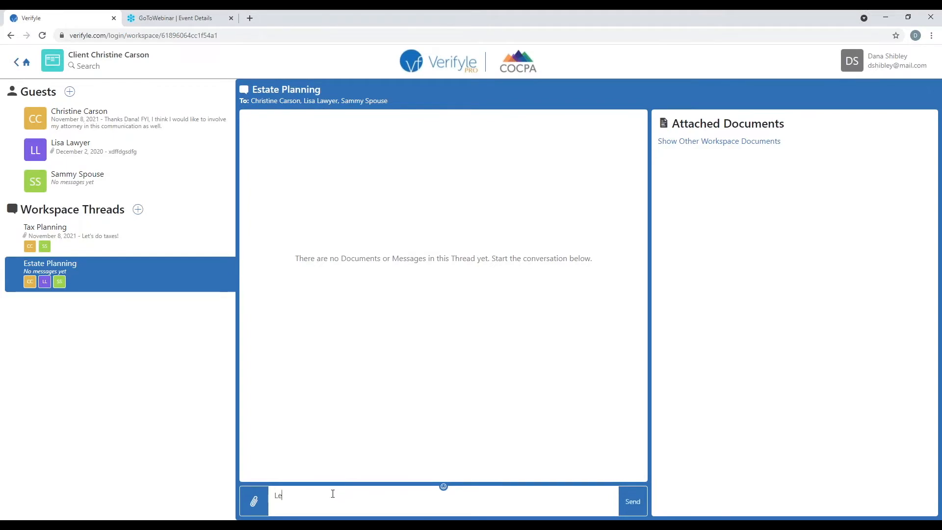
type("t's work on estate planning iss")
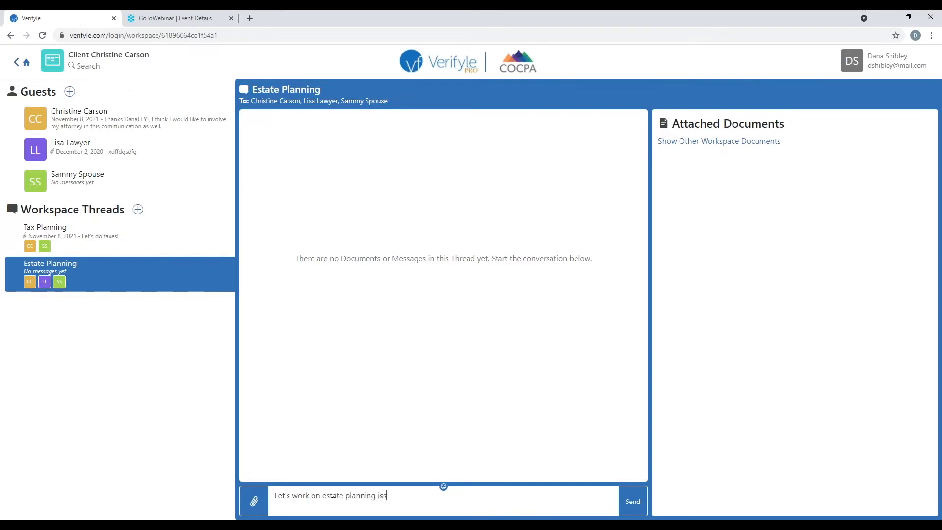
type("ues....")
- Attach Asset Allocation, Fiduciary agreement, Last-Will-and-Testament and Life Insurance Policy from Sample docs and send the message
left_click(254, 500)
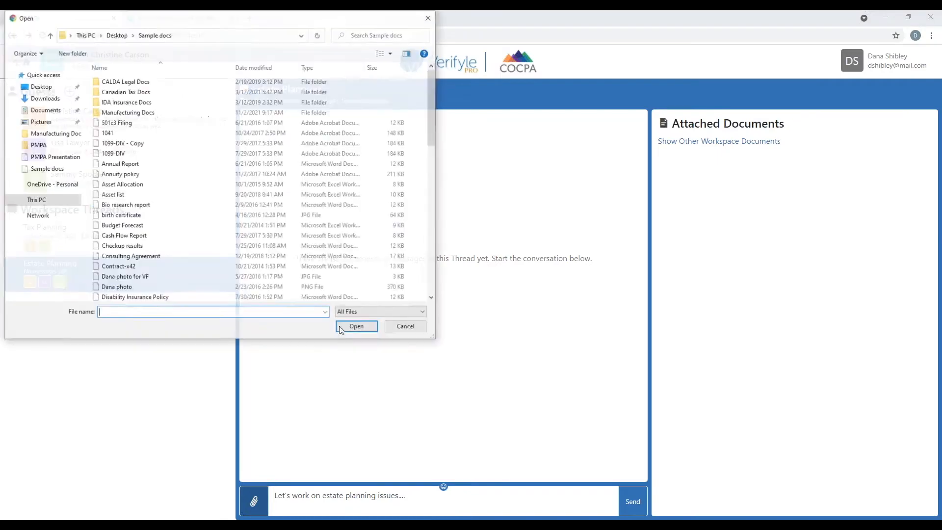
left_click_drag(431, 100, 430, 108)
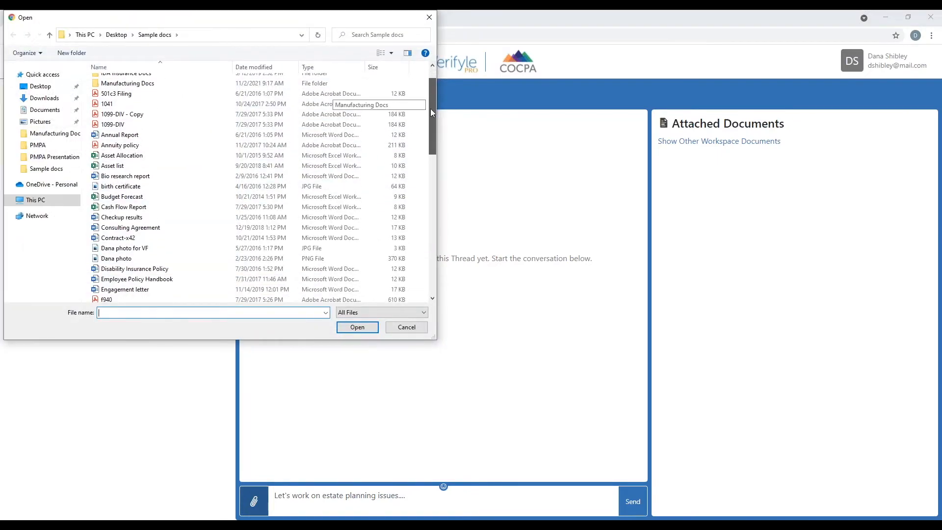
left_click(161, 156)
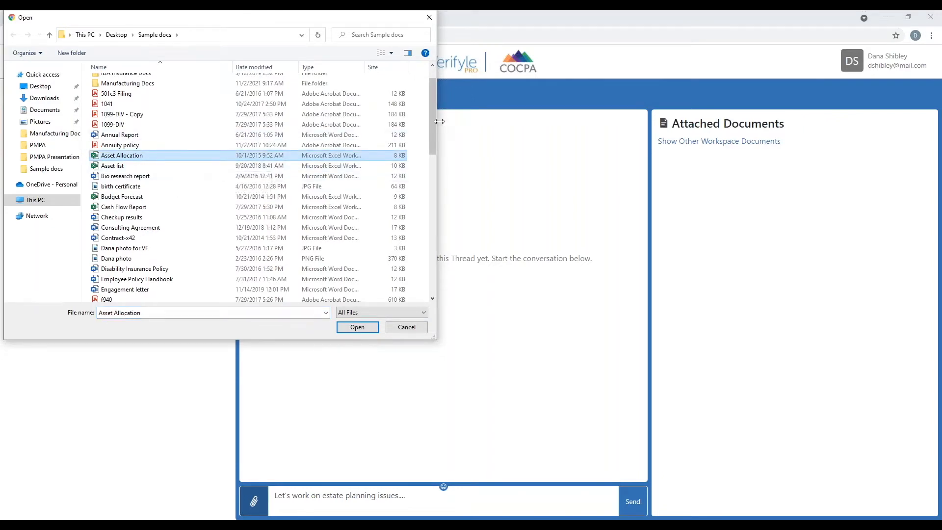
left_click_drag(430, 113, 427, 174)
left_click(168, 155, "ctrl")
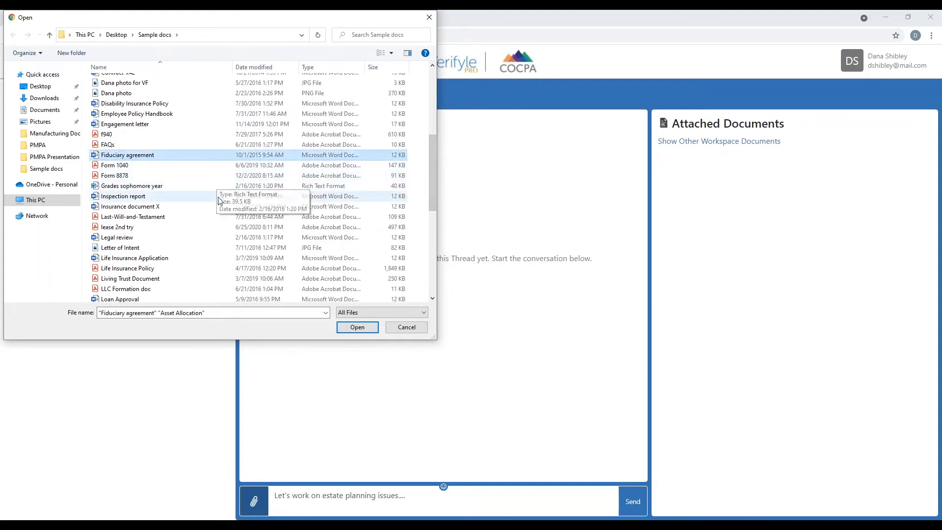
left_click(181, 218, "ctrl")
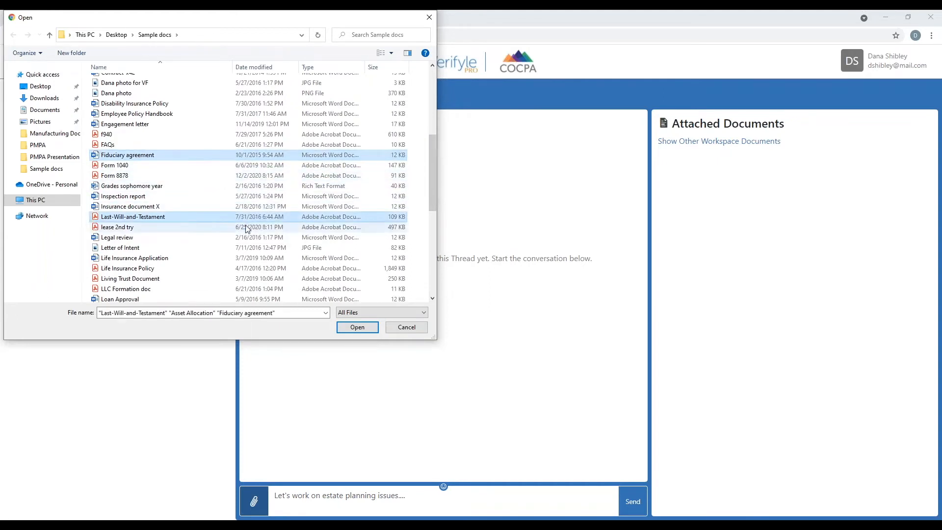
left_click(183, 268, "ctrl")
left_click_drag(227, 284, 416, 436)
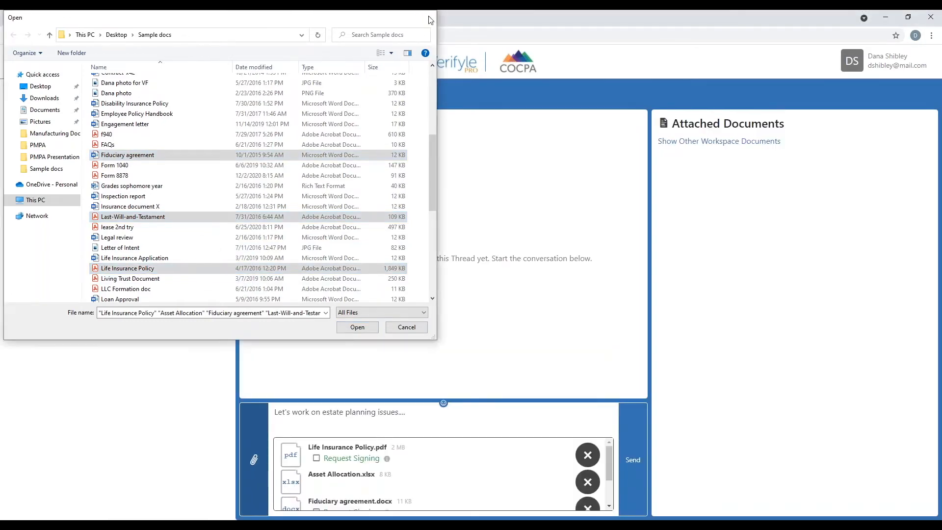
left_click(430, 20)
left_click(632, 438)
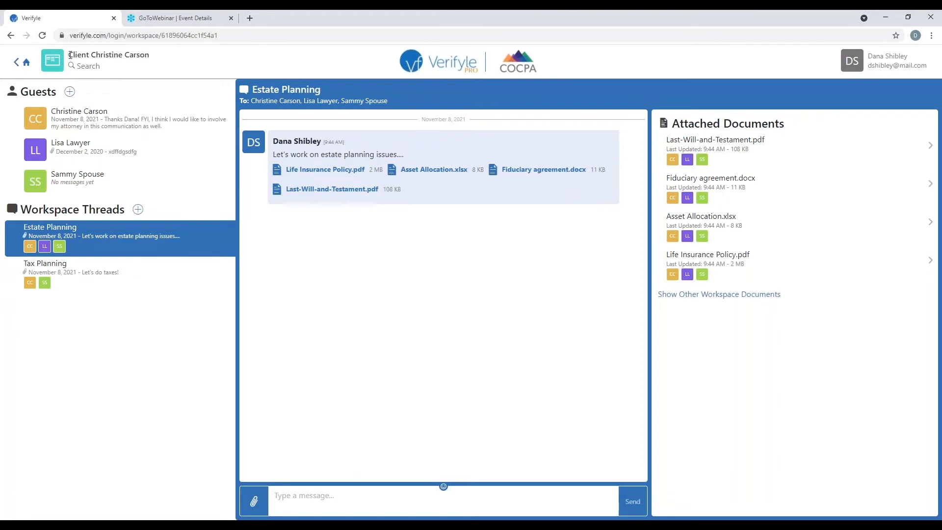
left_click_drag(70, 55, 152, 55)
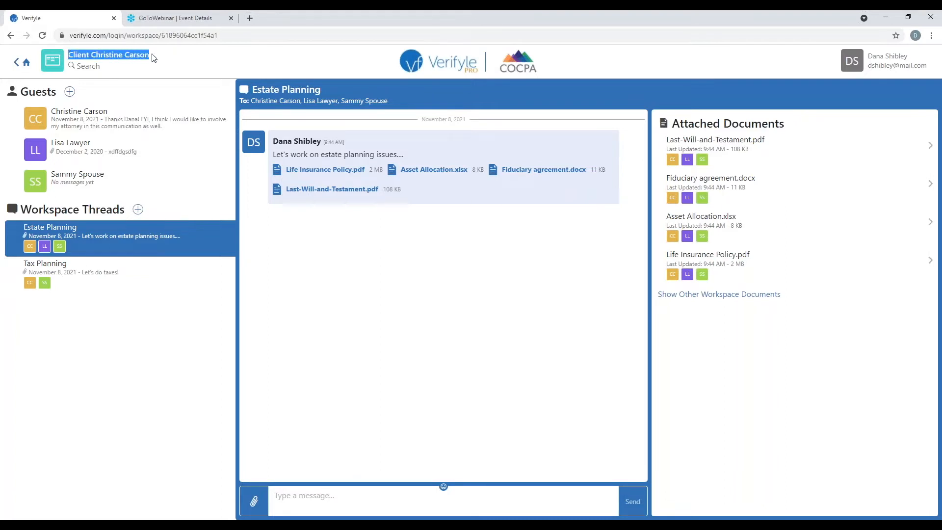
left_click(190, 424)
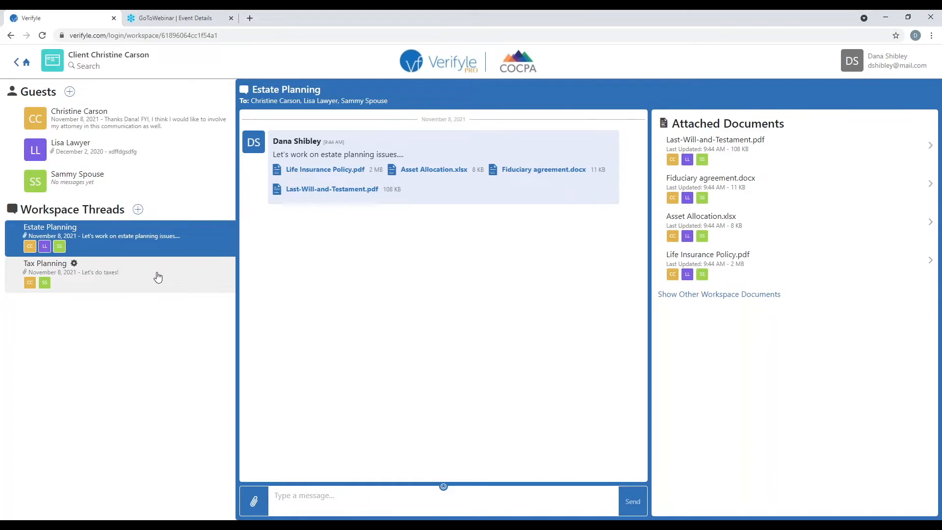
- Create a new workspace thread named 'My reference materials'
left_click(138, 210)
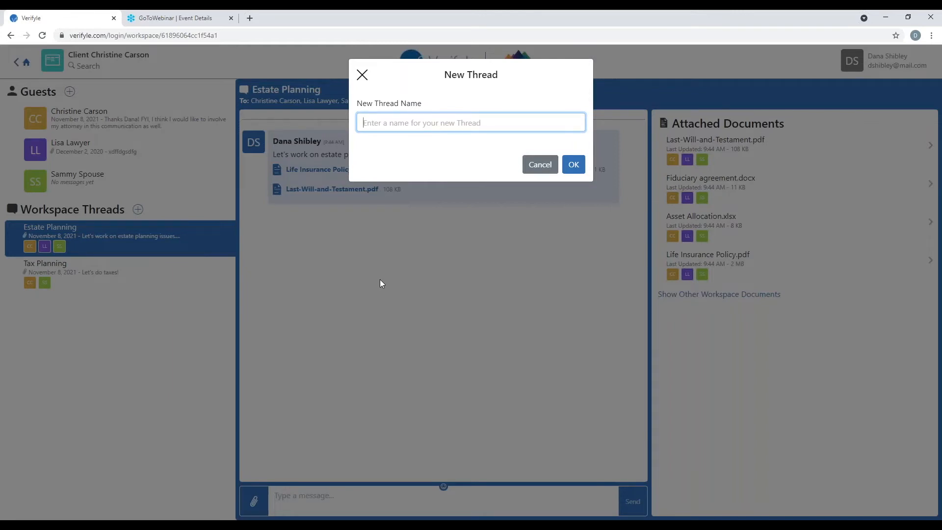
type("My refere")
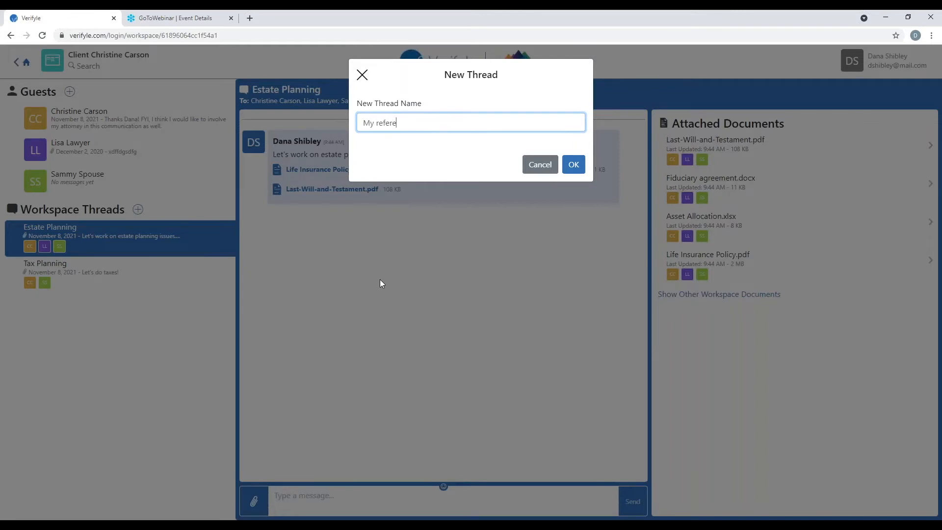
type("nce materials")
left_click(572, 164)
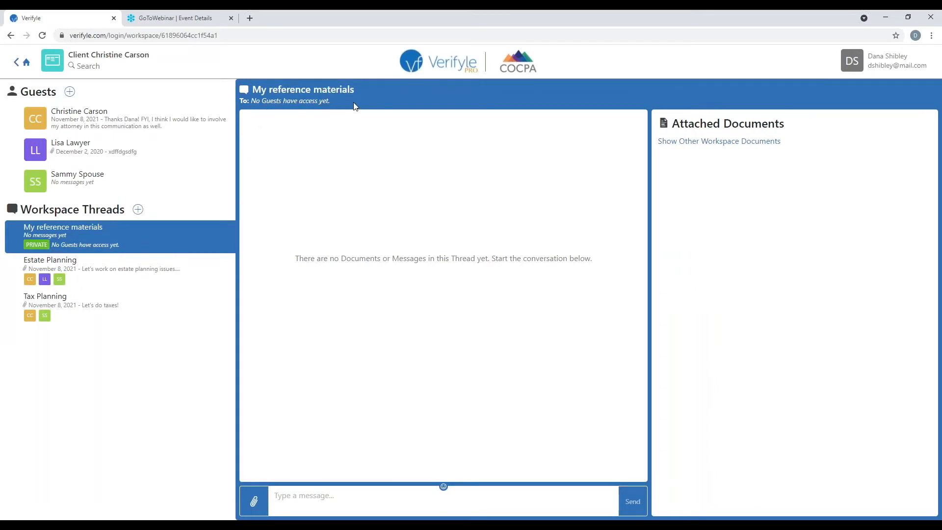
- Send Asset list and Annual Report from Sample docs as attachments in My reference materials
left_click(254, 500)
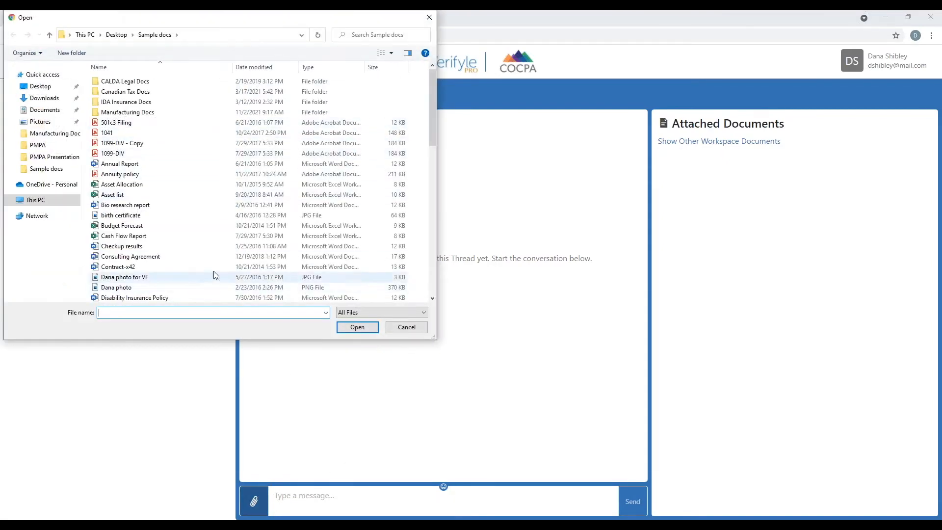
left_click(140, 198)
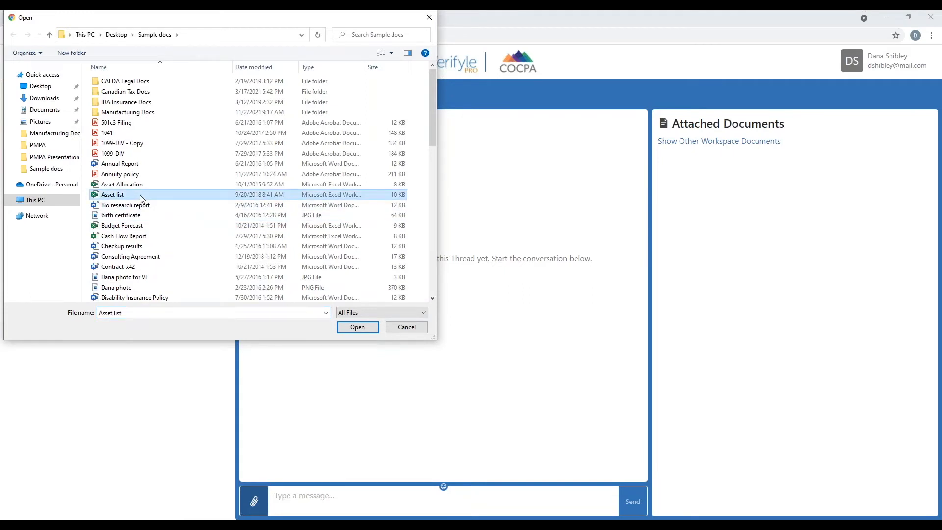
left_click_drag(435, 125, 430, 149)
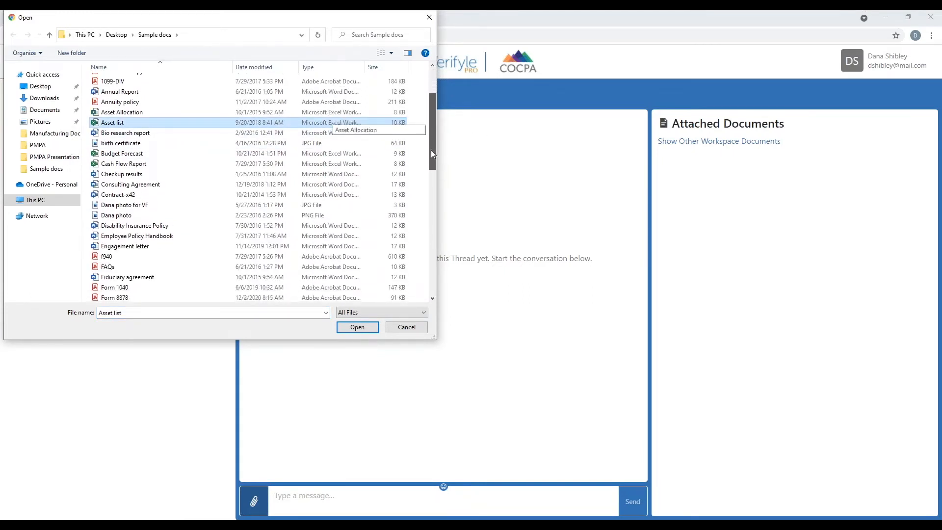
scroll(430, 149, "down", 2)
left_click(204, 263, "ctrl")
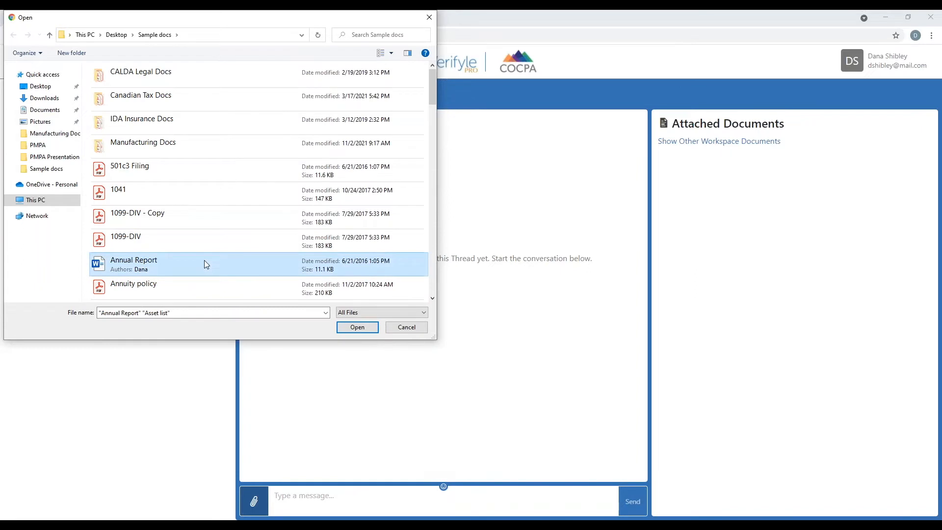
left_click(357, 327)
left_click(633, 468)
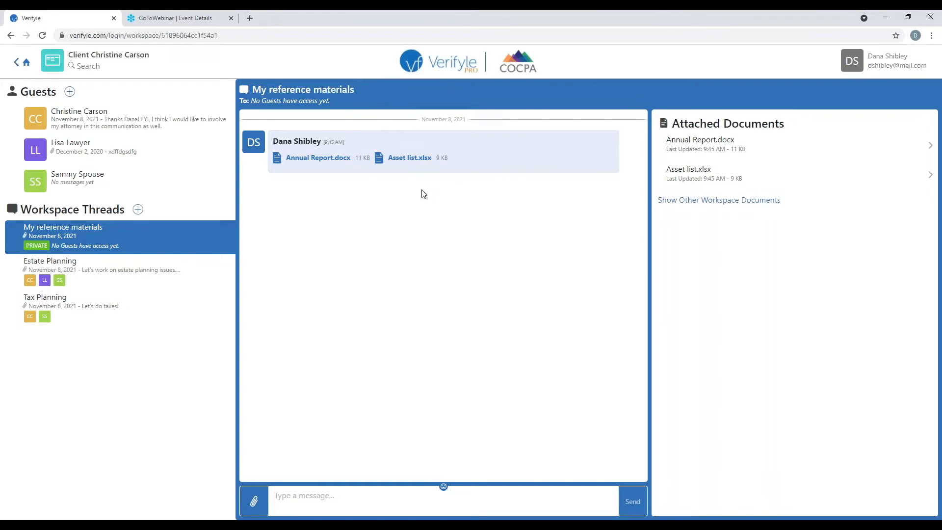
- Open the options menu of the My reference materials thread and close it
mouse_move(373, 166)
left_click(110, 228)
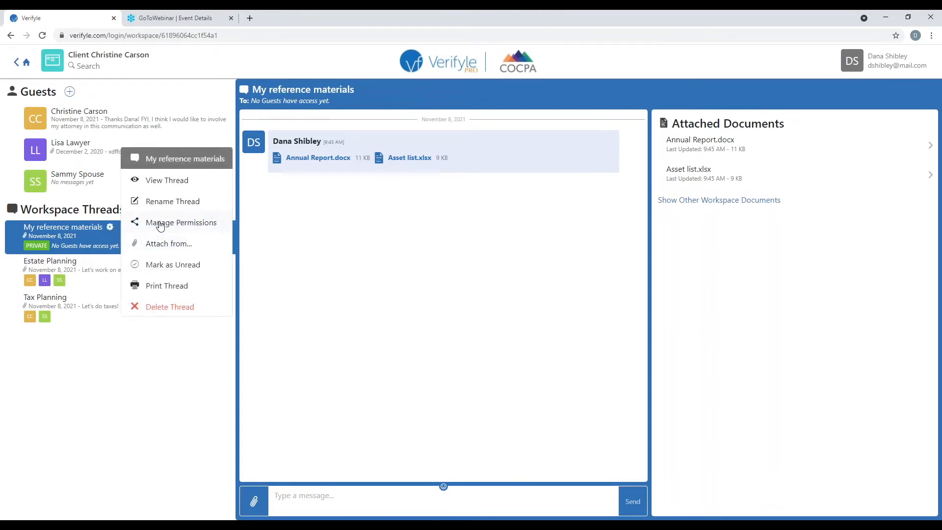
left_click(436, 300)
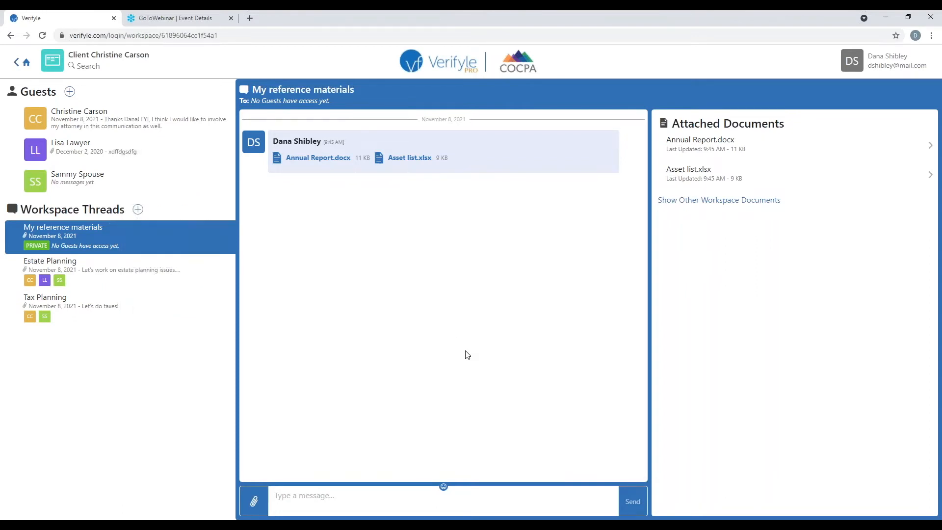
- Open the Estate Planning thread
mouse_move(116, 275)
mouse_move(114, 308)
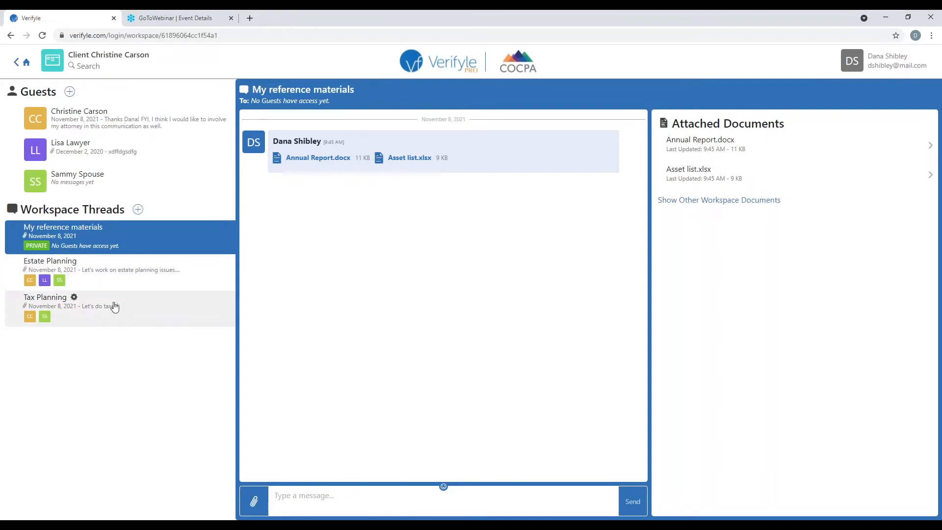
left_click_drag(70, 53, 151, 56)
left_click(170, 64)
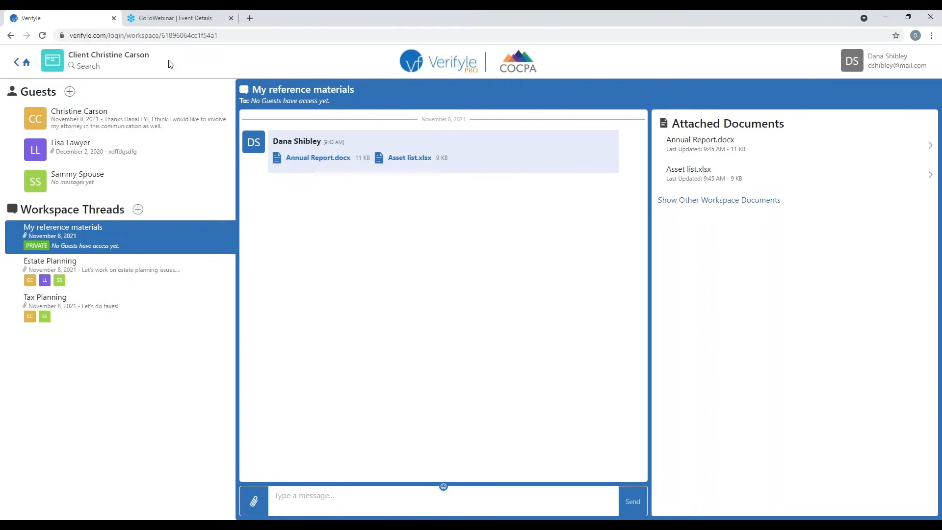
left_click(138, 276)
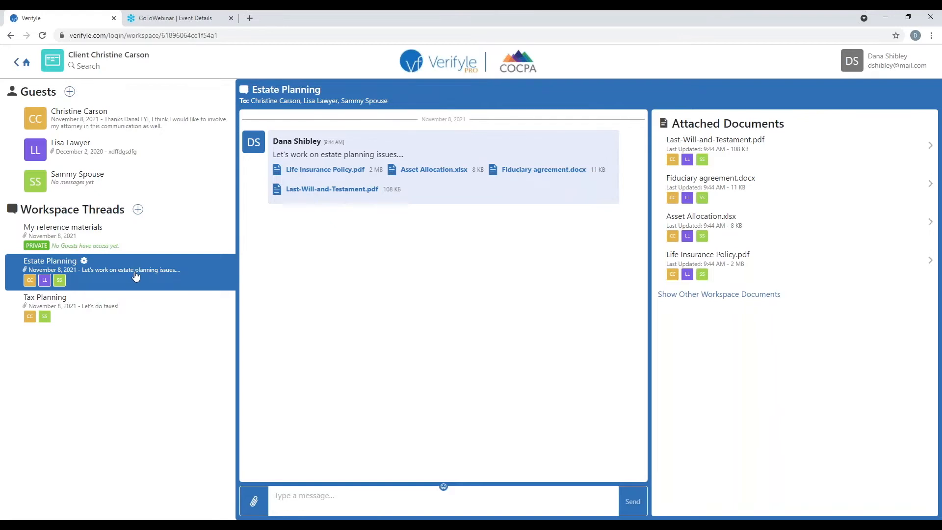
- Switch to the client's account and open its Workspaces list
left_click(85, 121)
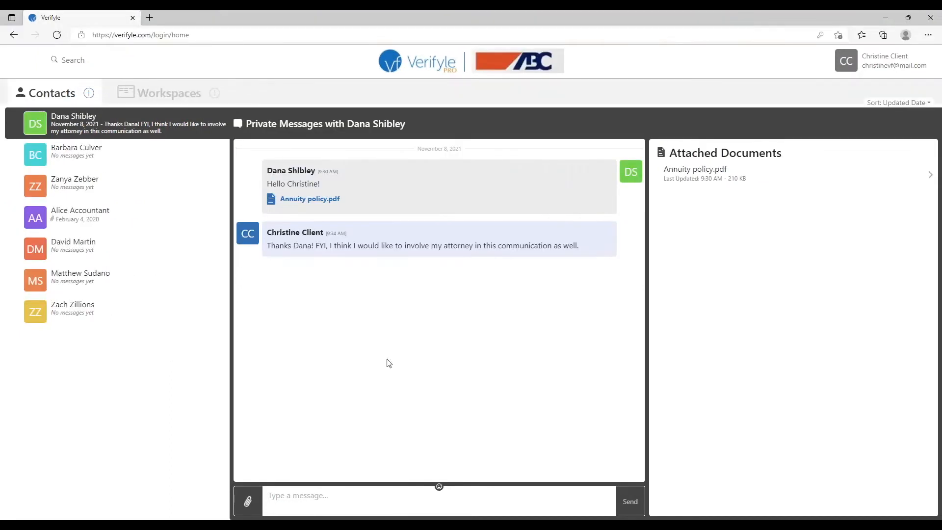
left_click(172, 94)
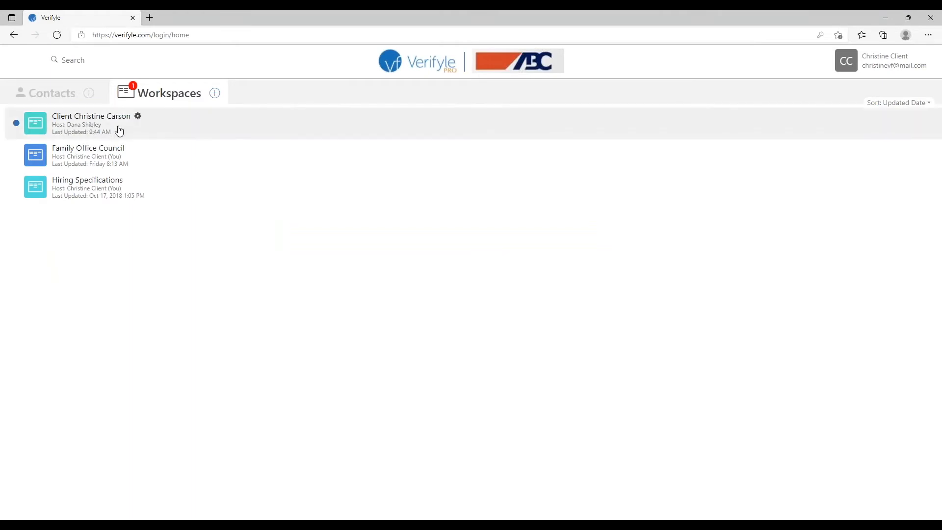
- Open the client workspace's Tax Planning thread and expand each of its attached documents
left_click(94, 125)
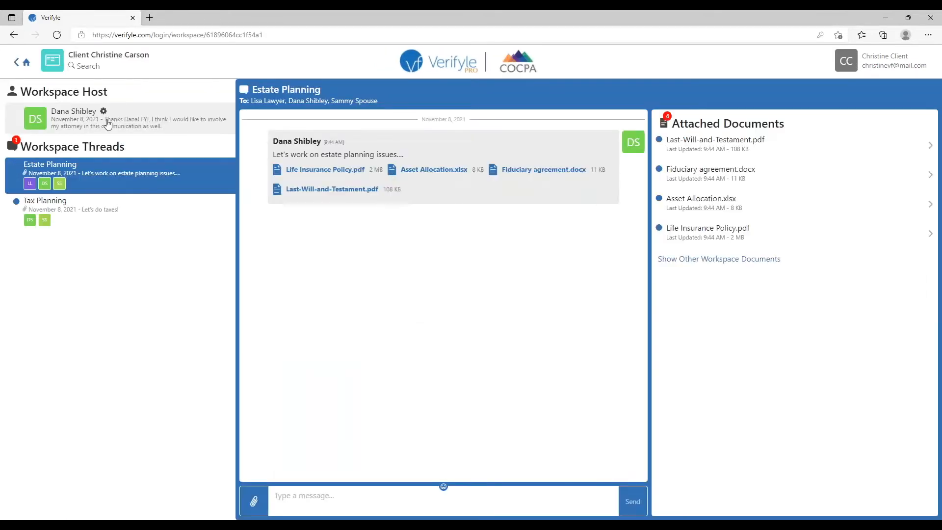
left_click(115, 204)
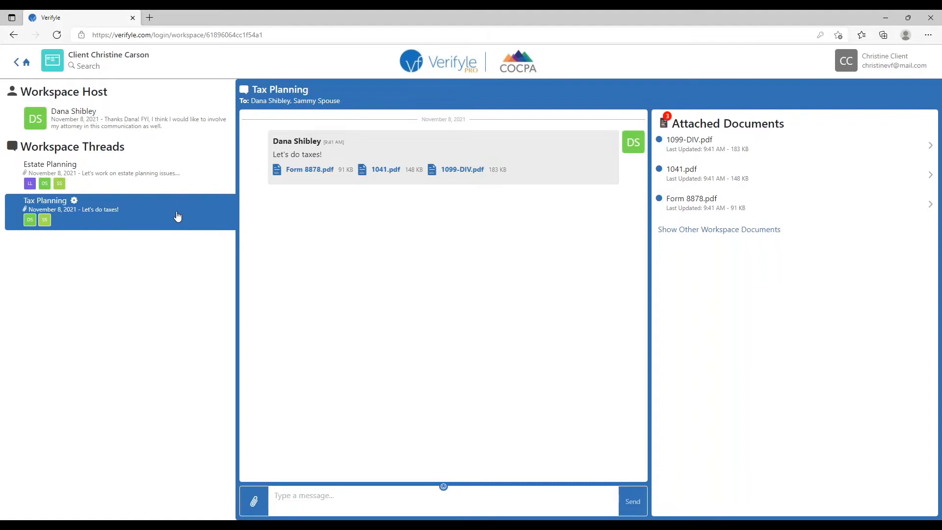
left_click(690, 149)
left_click(685, 272)
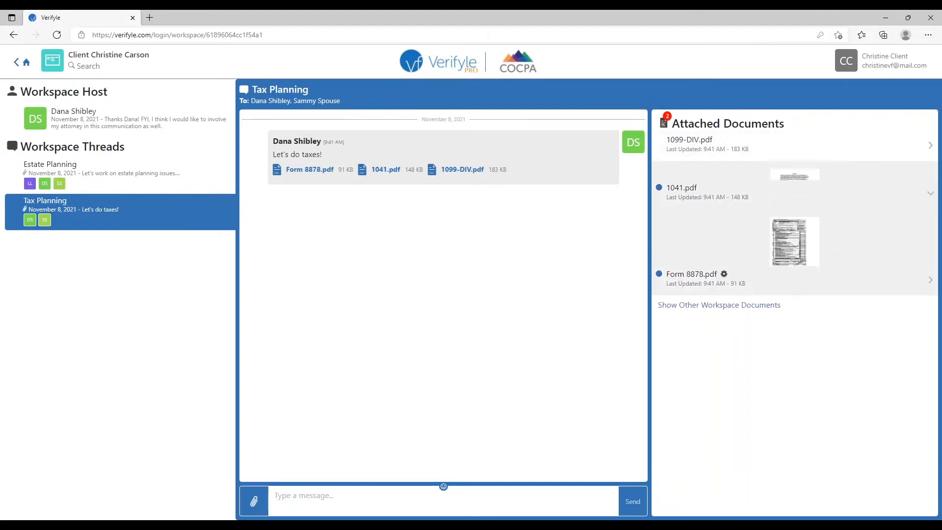
left_click(688, 295)
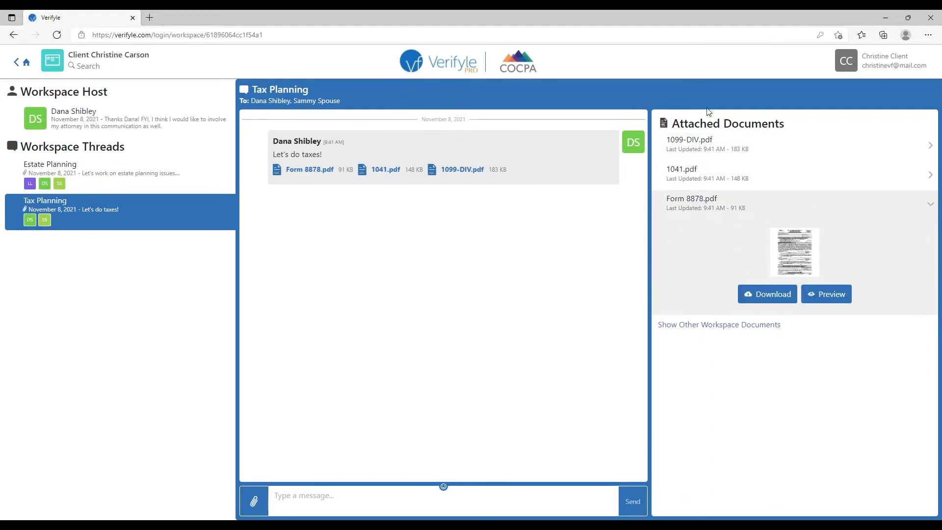
- Open the Estate Planning thread and expand each of its attached documents
left_click(115, 175)
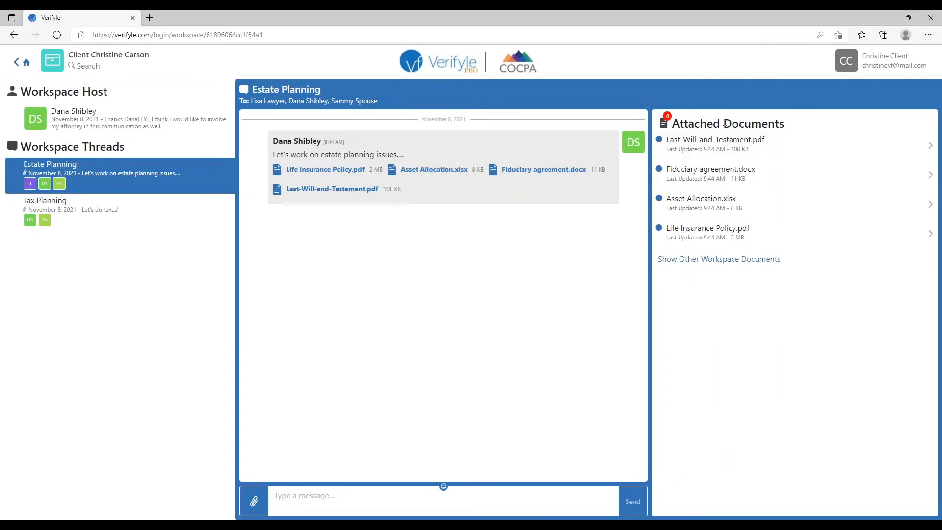
left_click(716, 146)
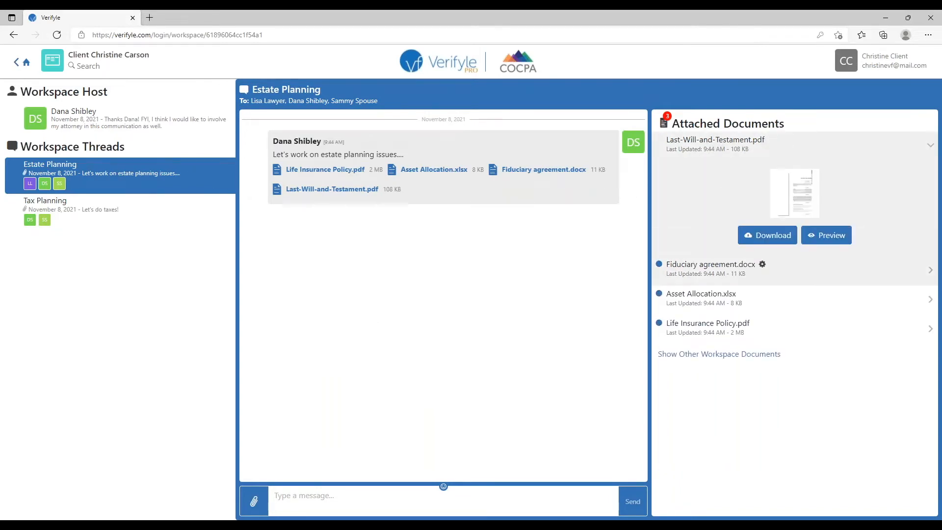
left_click(699, 268)
left_click(687, 296)
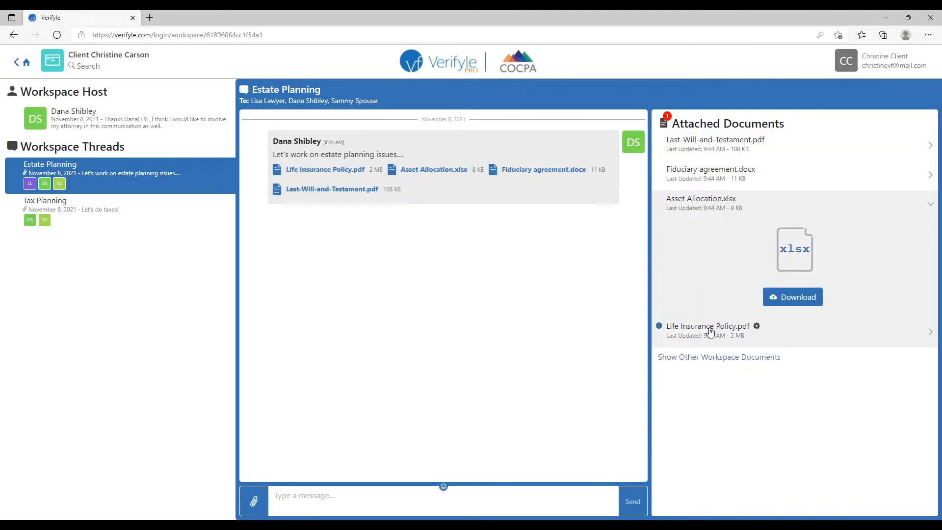
left_click(707, 327)
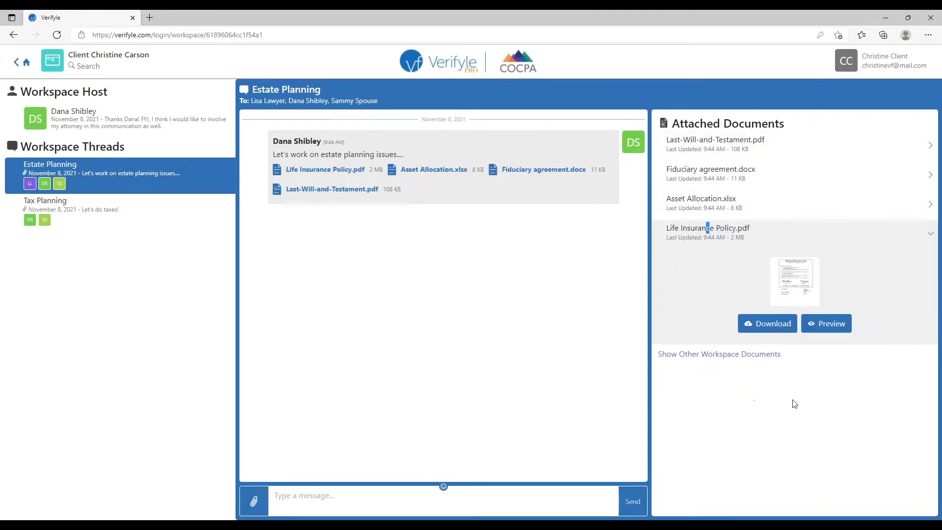
- Preview Life Insurance Policy.pdf, then download it, open the downloaded copy and close it again
left_click(832, 325)
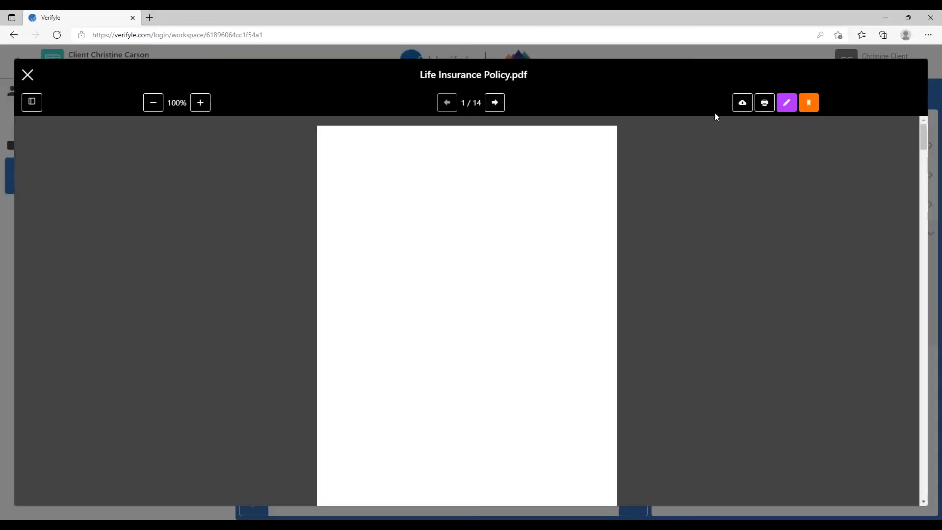
left_click(25, 75)
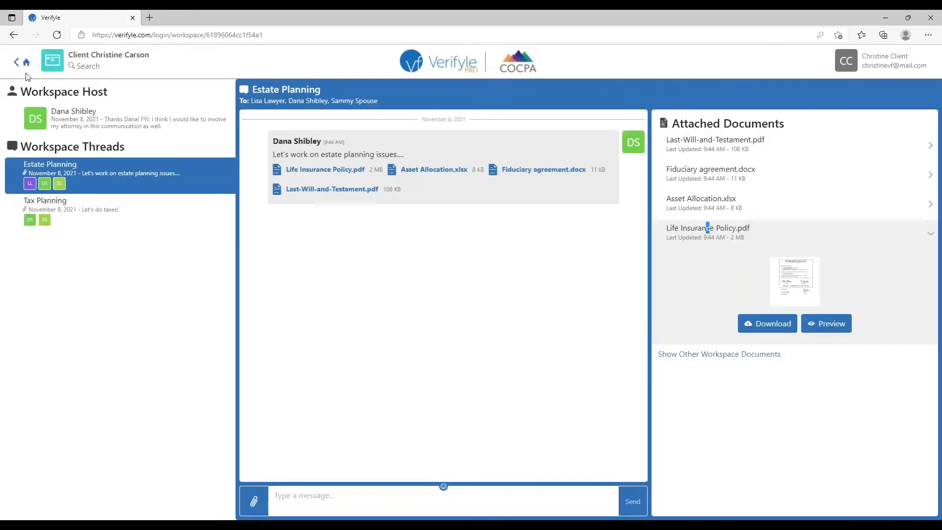
left_click(767, 323)
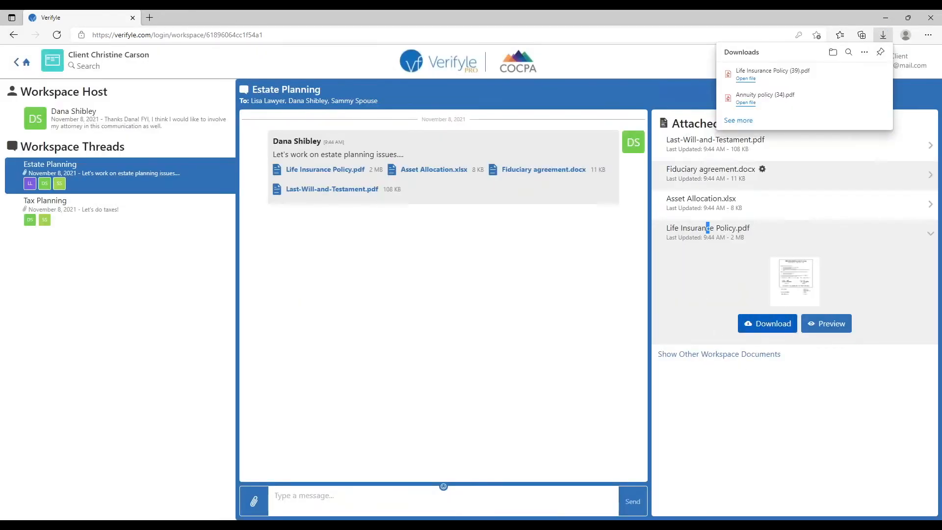
left_click(778, 71)
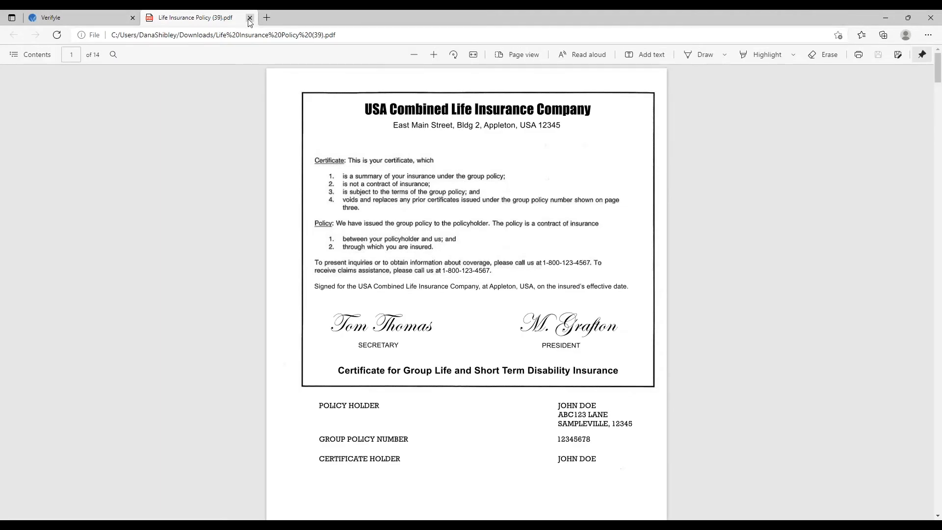
left_click(250, 17)
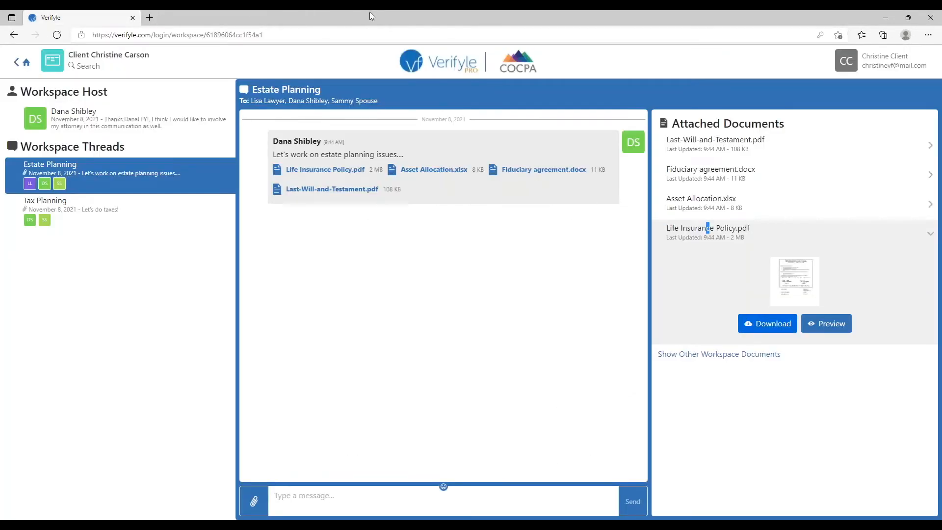
left_click(929, 234)
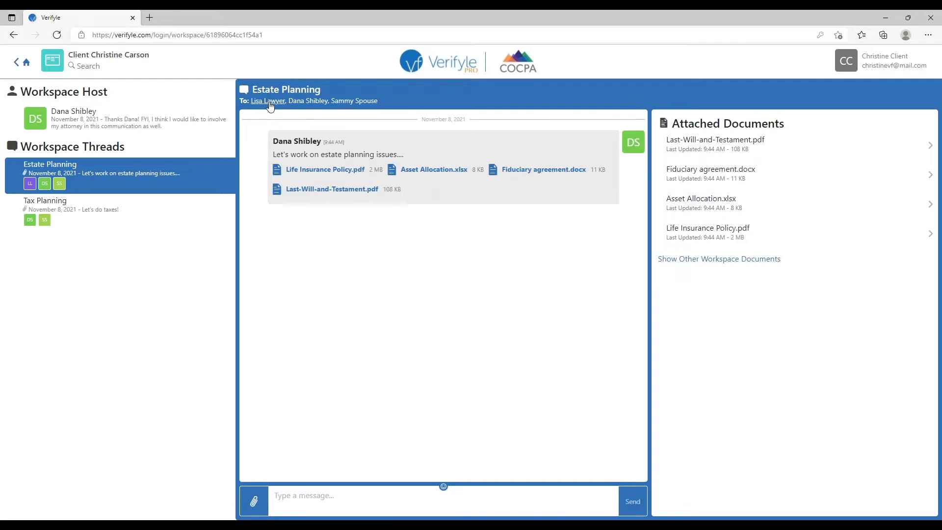
left_click(357, 504)
type("kajsdf;asdfk;jasdf;klj")
key("BackSpace")
key("BackSpace")
key("BackSpace")
key("BackSpace")
key("BackSpace")
key("BackSpace")
key("BackSpace")
key("BackSpace")
key("BackSpace")
key("BackSpace")
key("BackSpace")
key("BackSpace")
key("BackSpace")
key("BackSpace")
key("BackSpace")
key("BackSpace")
key("BackSpace")
key("BackSpace")
key("BackSpace")
key("BackSpace")
- Open the private conversation with the workspace host and send a message asking to remove the attorney
left_click(73, 118)
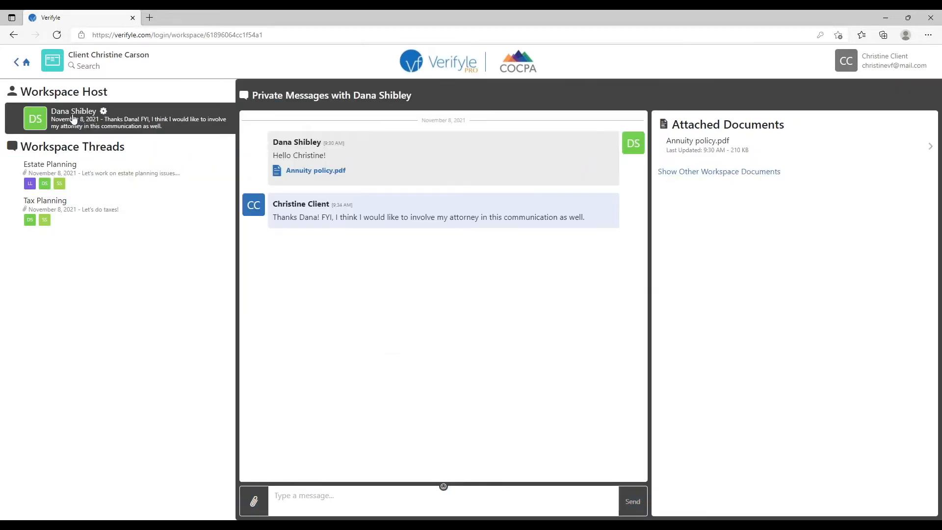
type("Dana, please get rid of the a")
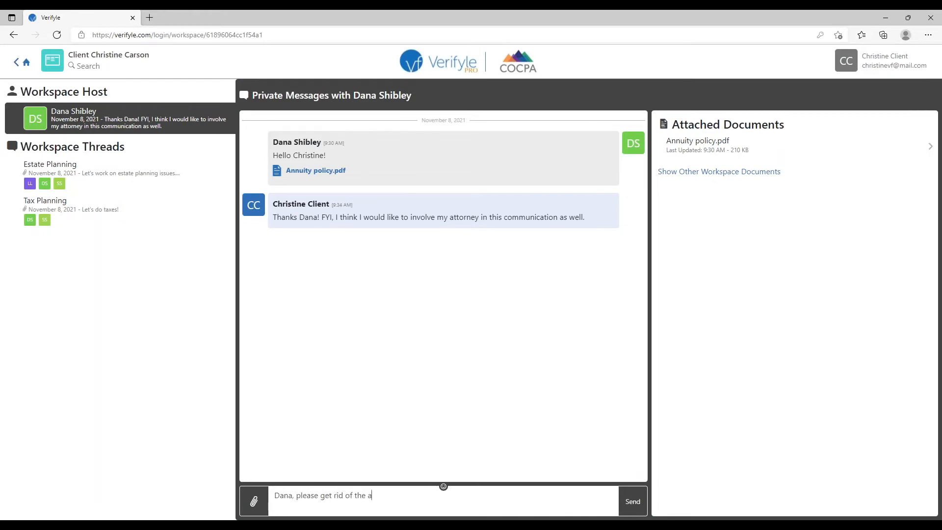
type("ttorney Lisa....")
left_click(631, 500)
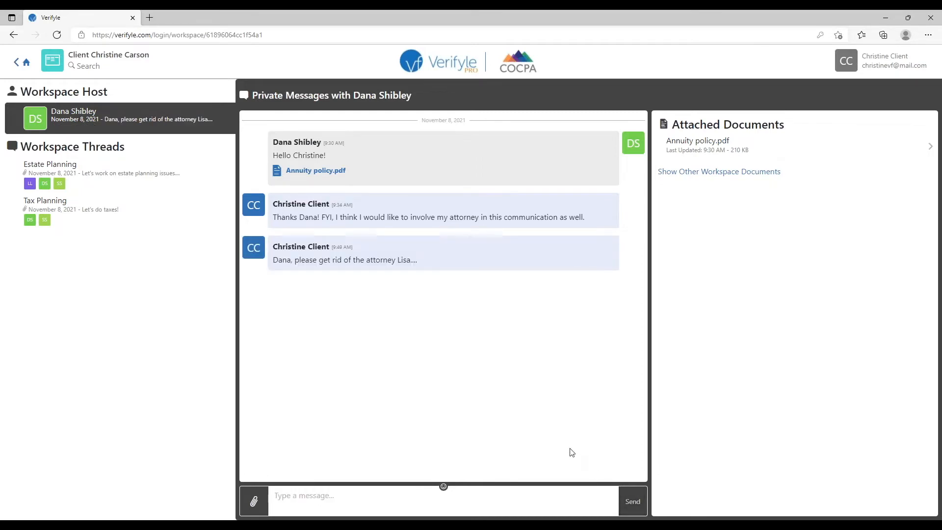
- Switch to the host's account and revoke the lawyer guest's access to the Estate Planning thread
left_click(452, 525)
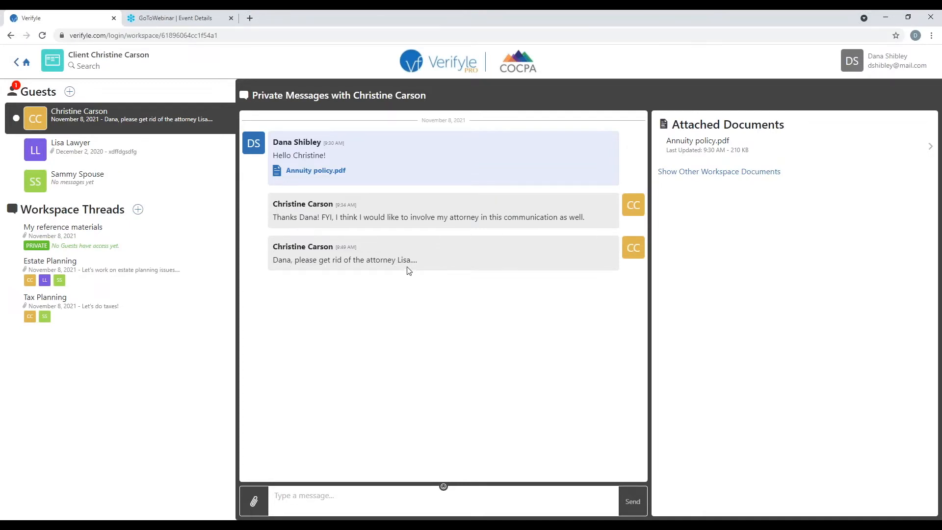
left_click(84, 275)
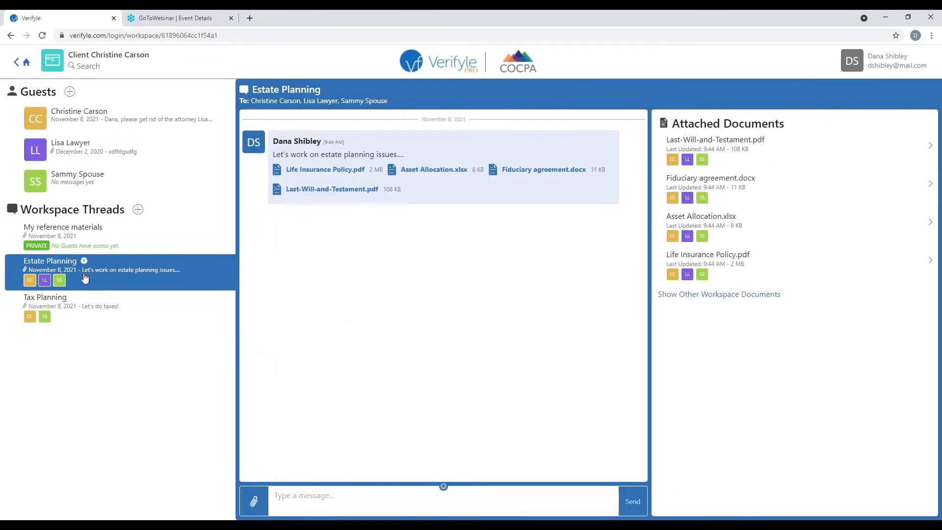
left_click(84, 261)
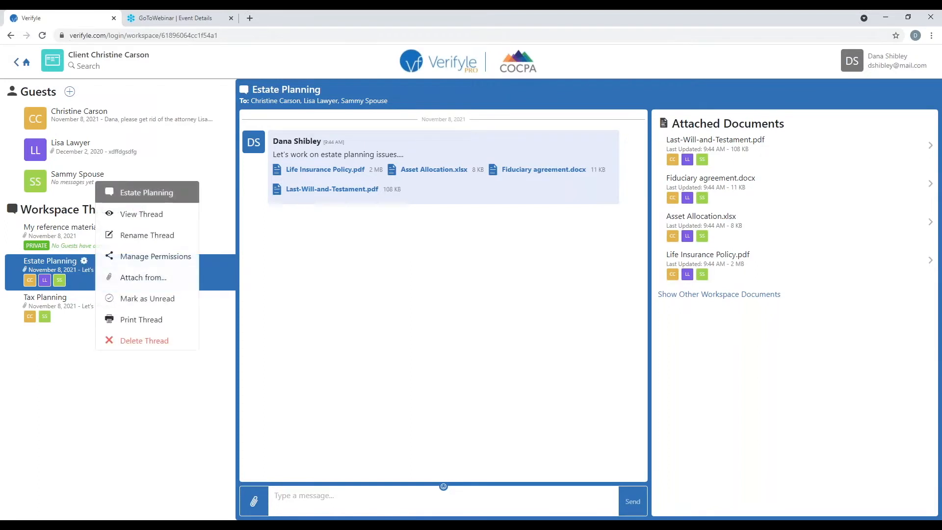
left_click(135, 255)
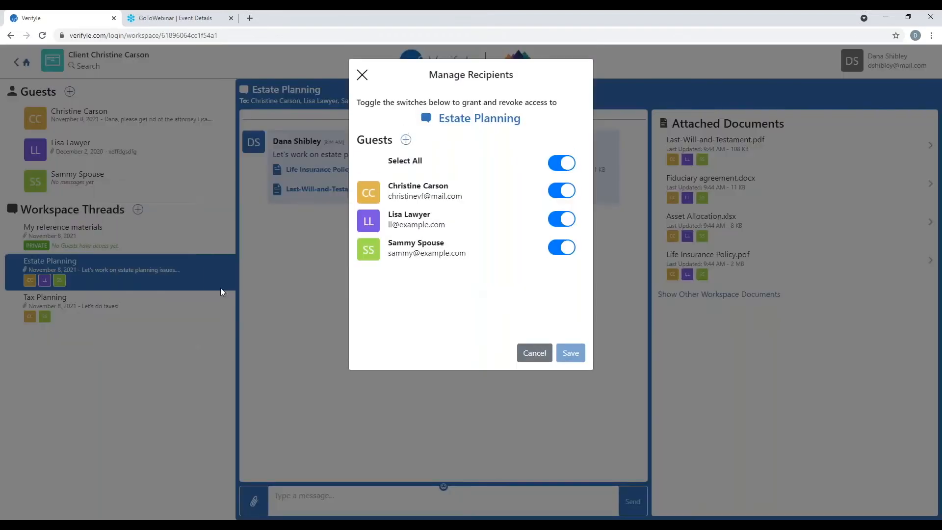
left_click(557, 220)
left_click(571, 353)
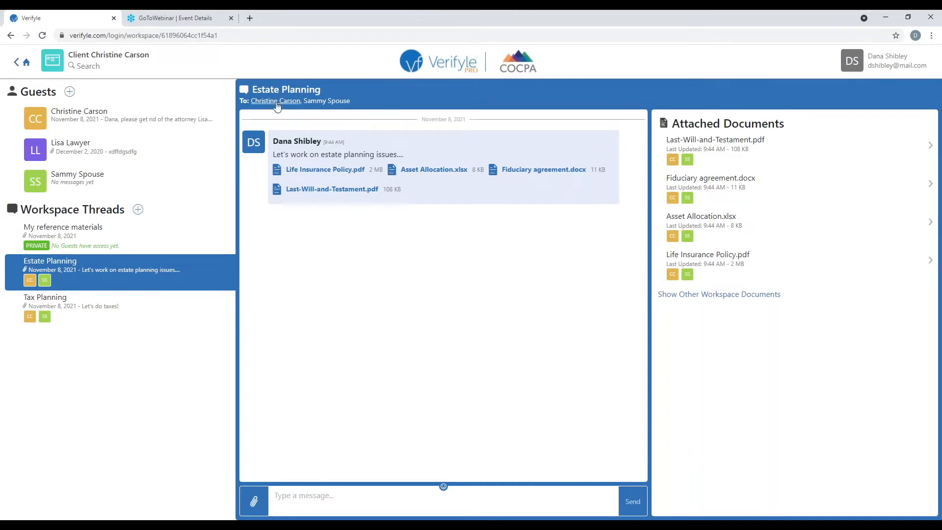
- Search contacts for "lawy" and add the other lawyer as a guest with access to the Estate Planning thread
left_click(85, 263)
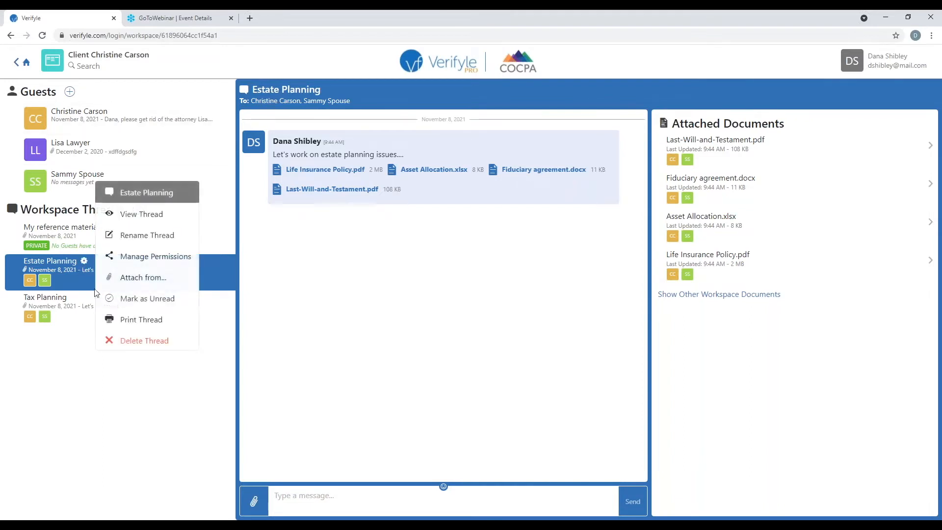
left_click(146, 256)
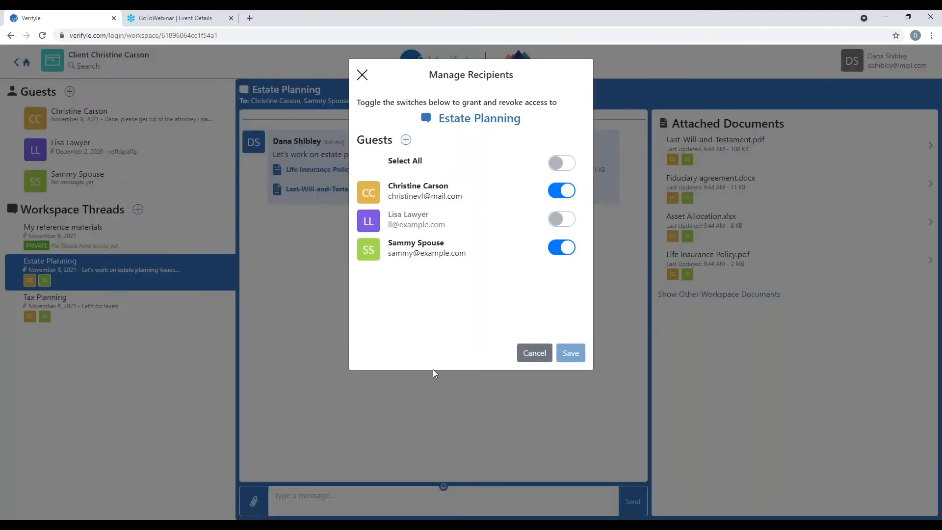
left_click(404, 141)
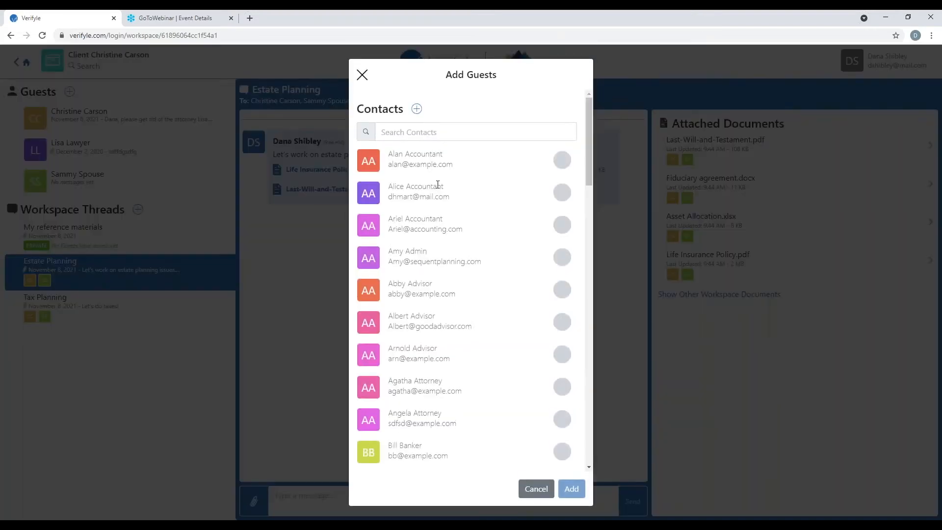
left_click(421, 131)
type("lawy")
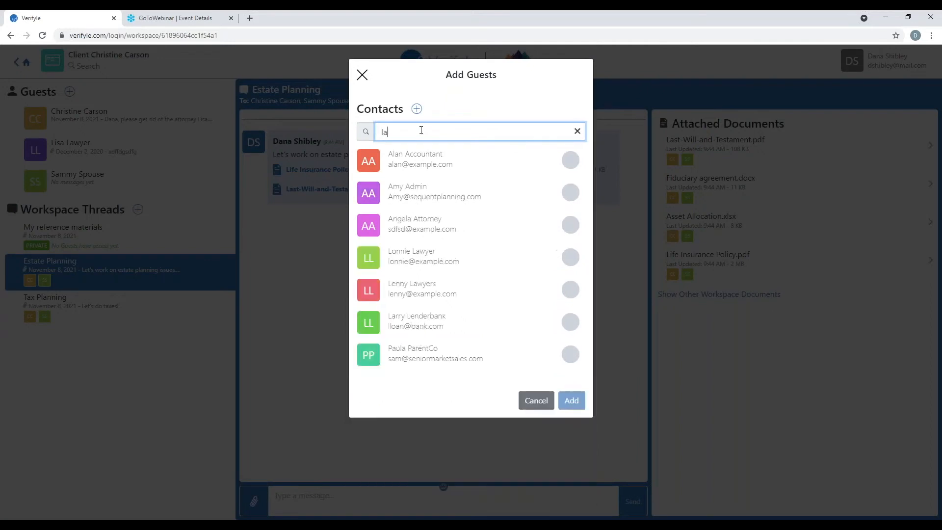
left_click(571, 193)
left_click(569, 320)
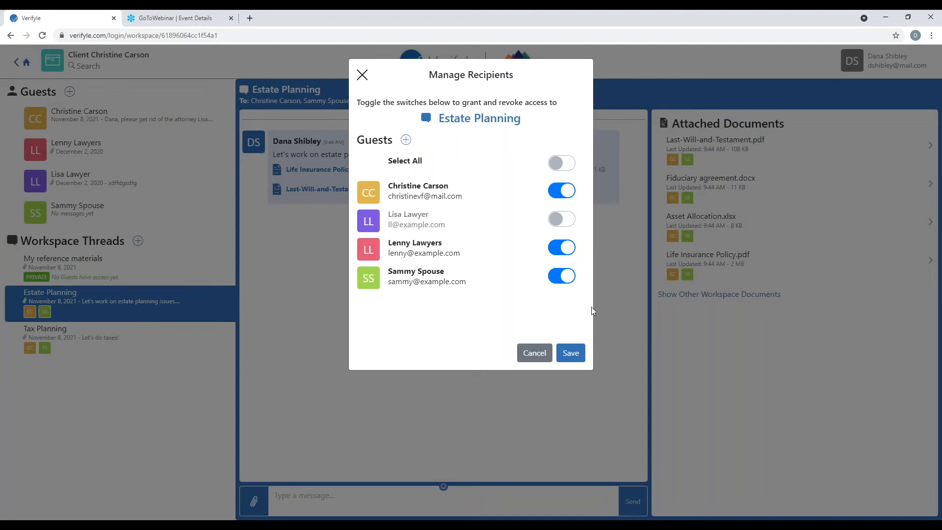
left_click(574, 354)
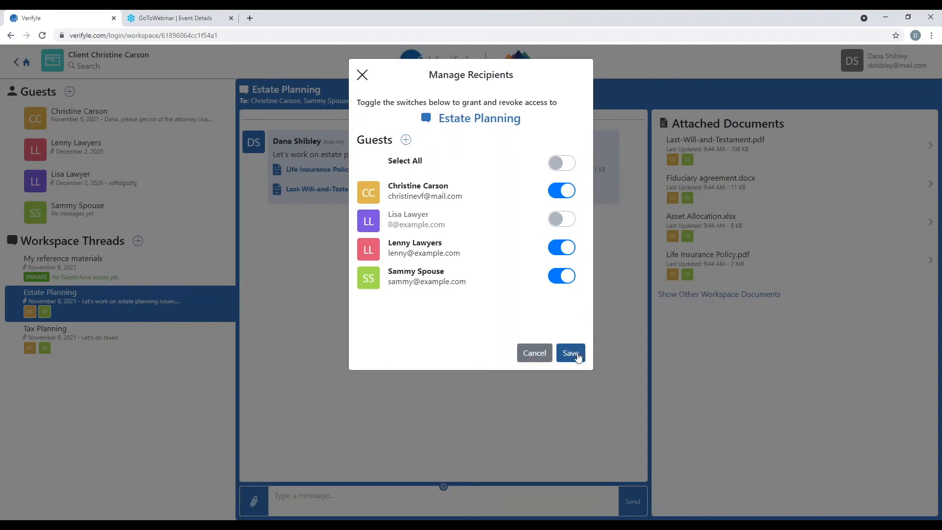
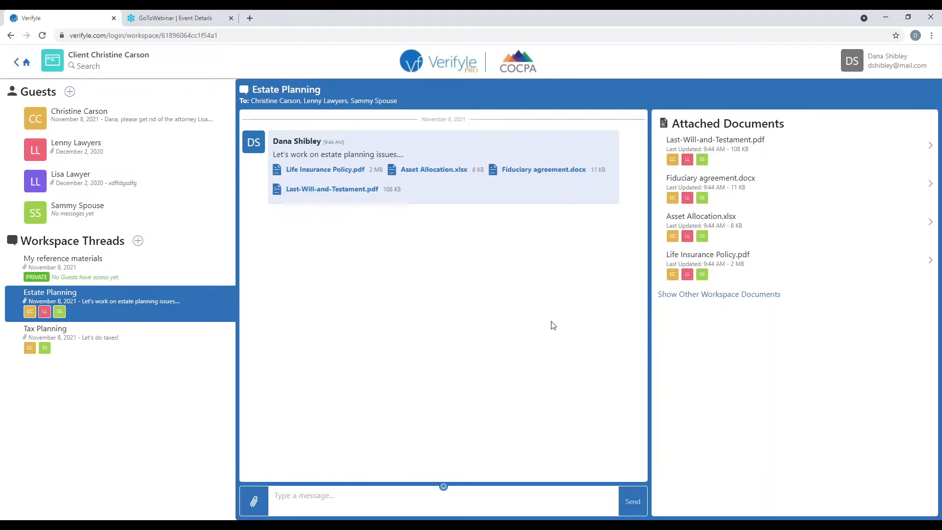
mouse_move(740, 265)
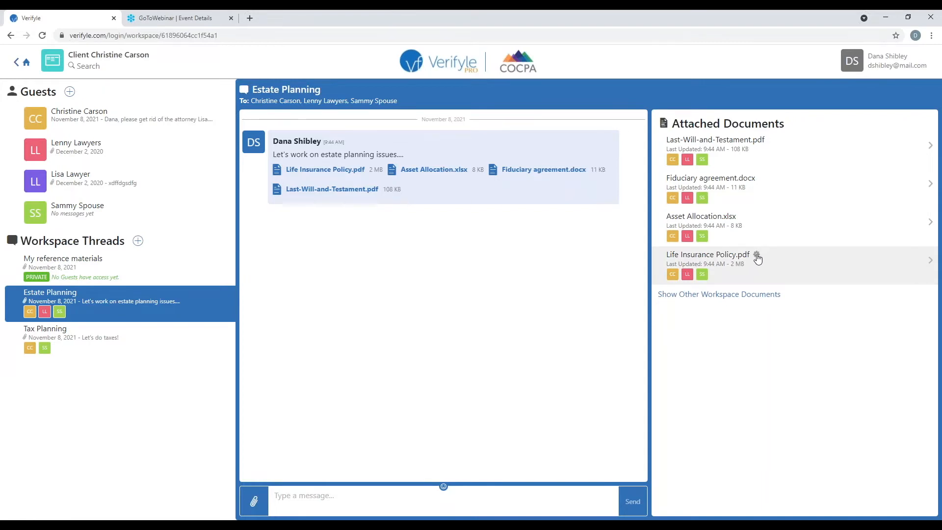
left_click(756, 256)
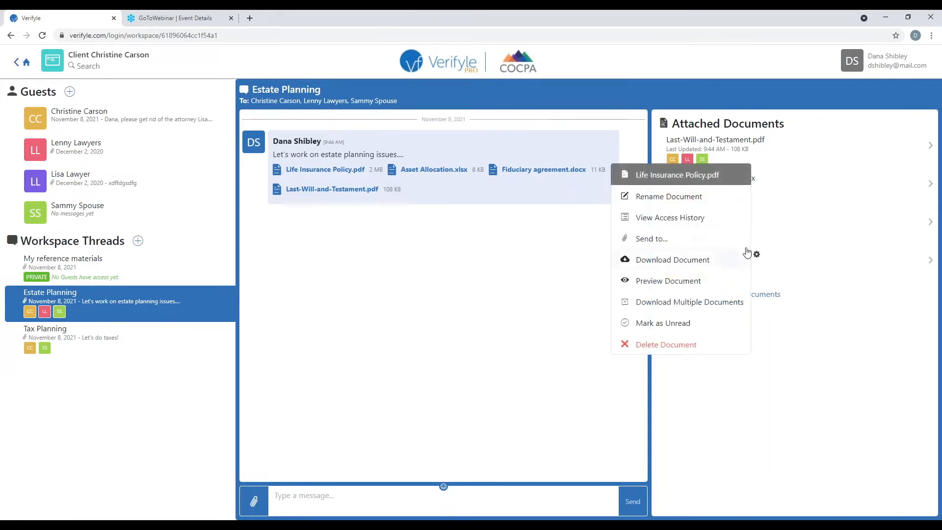
left_click(706, 218)
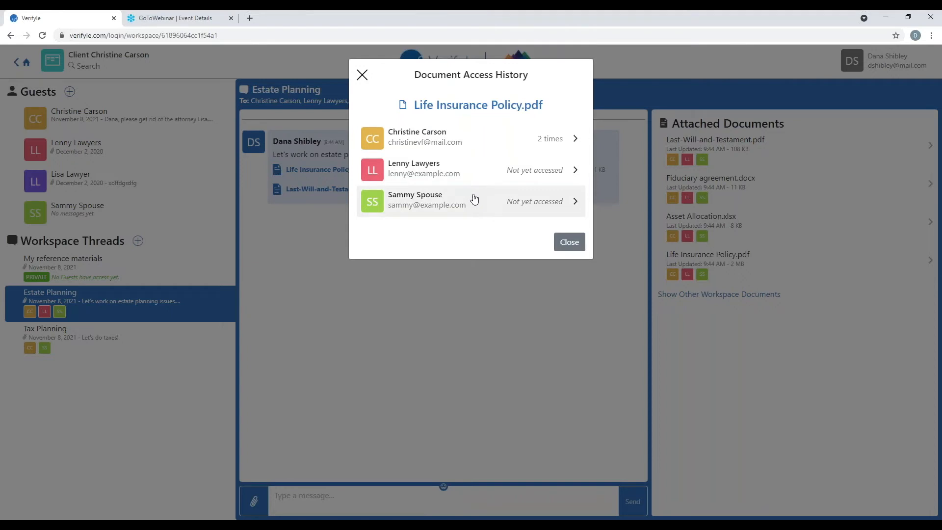
left_click(476, 134)
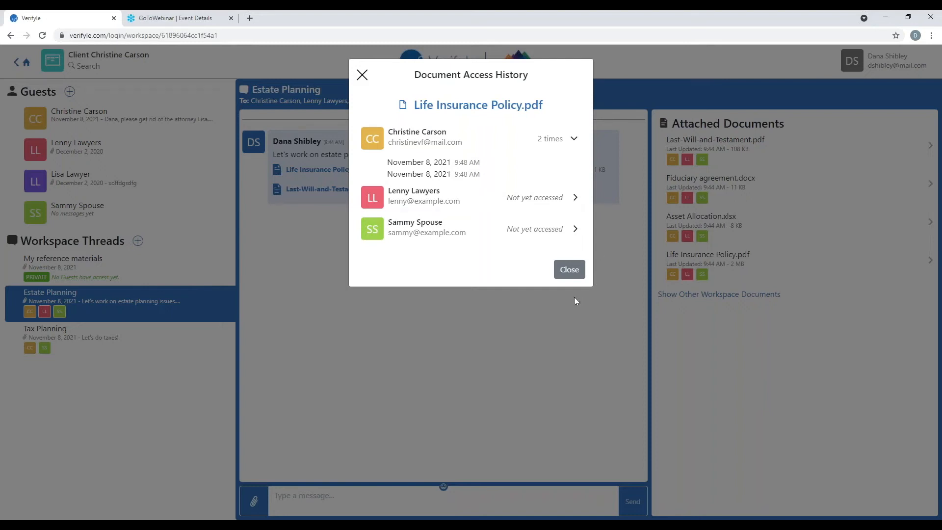
left_click(569, 270)
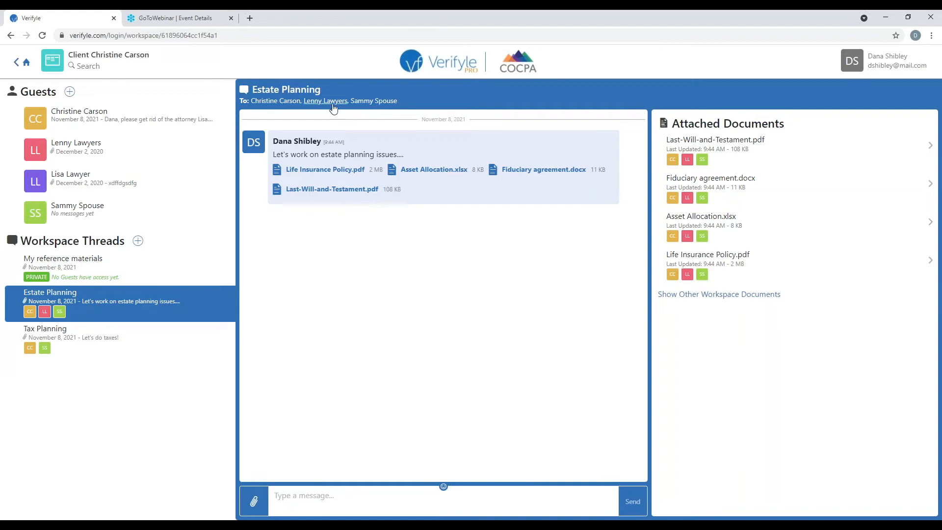
- Open the Tax Planning thread and attach Engagement letter from the Sample docs folder to a new message
mouse_move(332, 104)
mouse_move(271, 103)
left_click(96, 343)
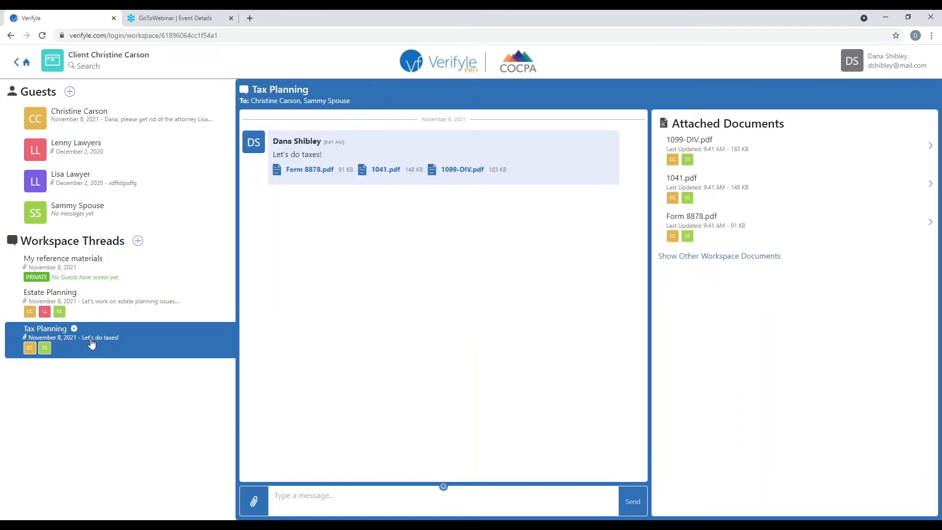
left_click(255, 502)
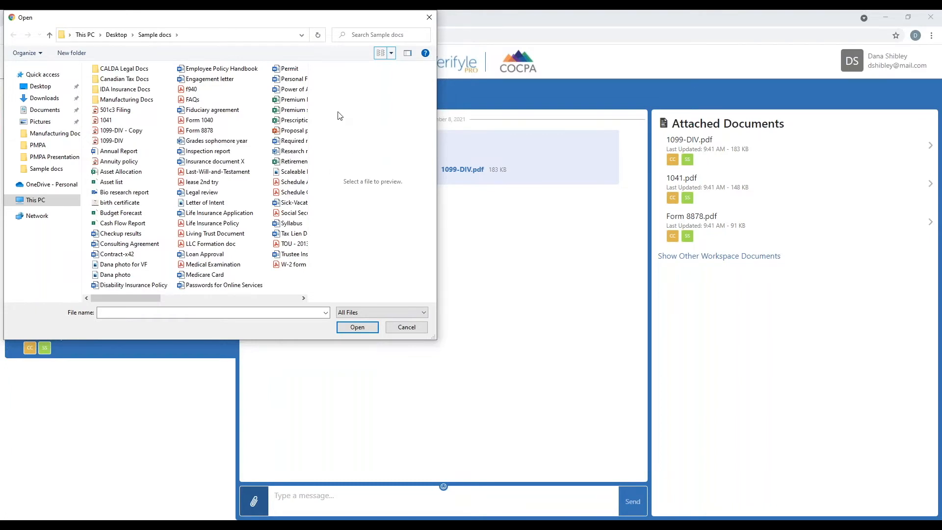
left_click(212, 79)
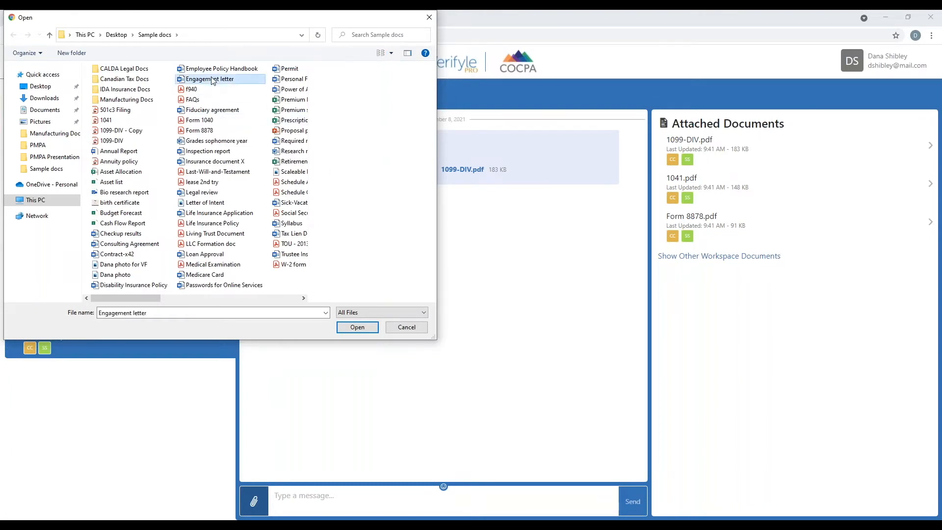
left_click(357, 327)
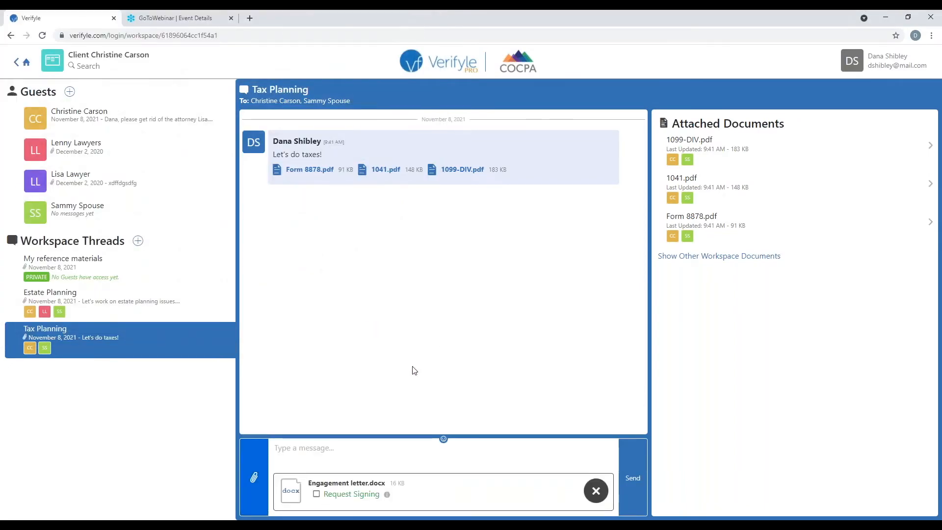
- Write the message "Christine, pls sign this document....", tick Request Signing for the attachment and send it
left_click(337, 454)
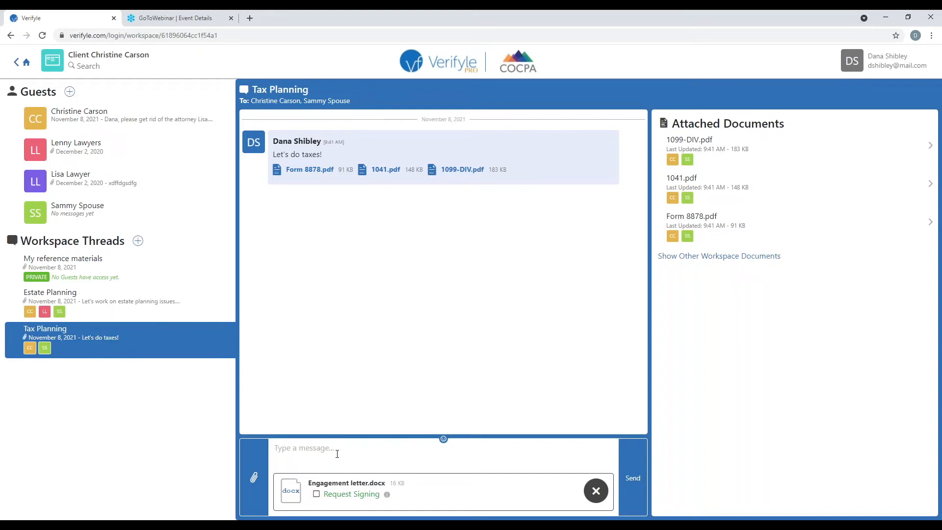
type("Christine, pls sign this document....")
left_click(316, 495)
left_click(631, 485)
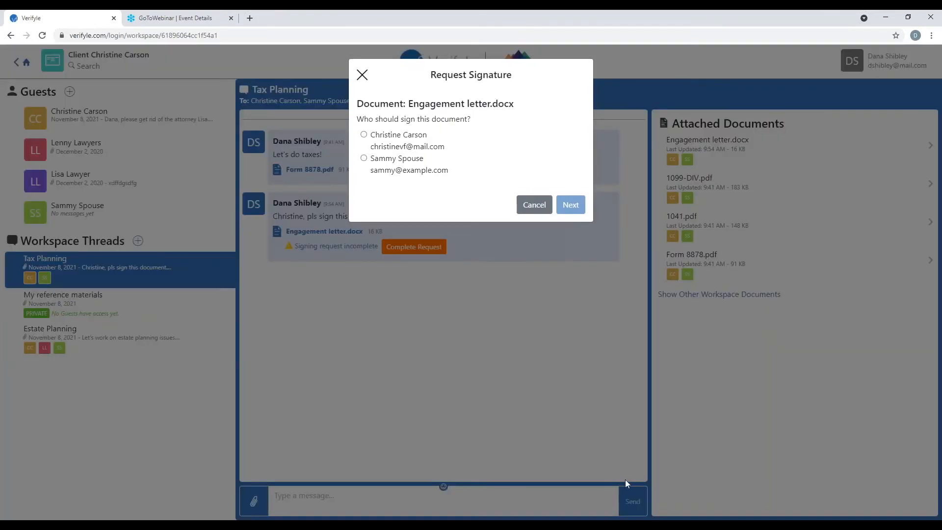
left_click(364, 136)
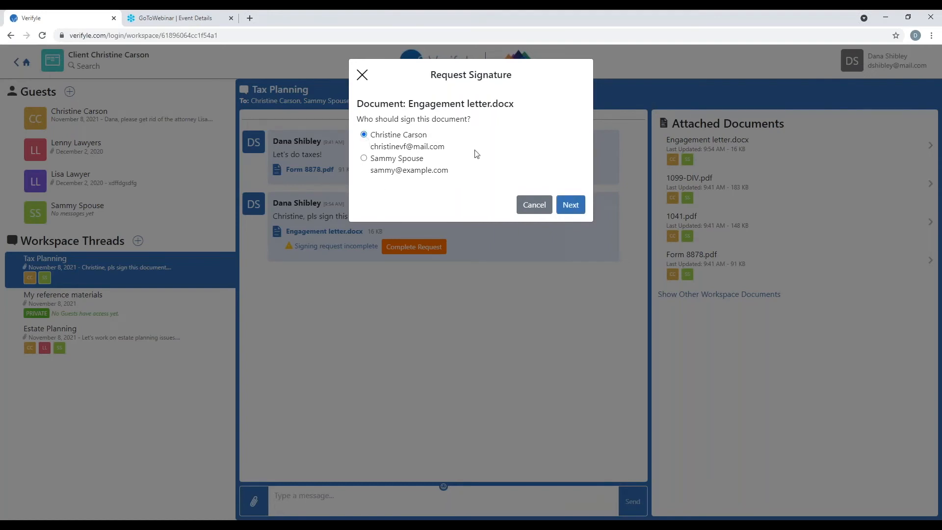
left_click(569, 217)
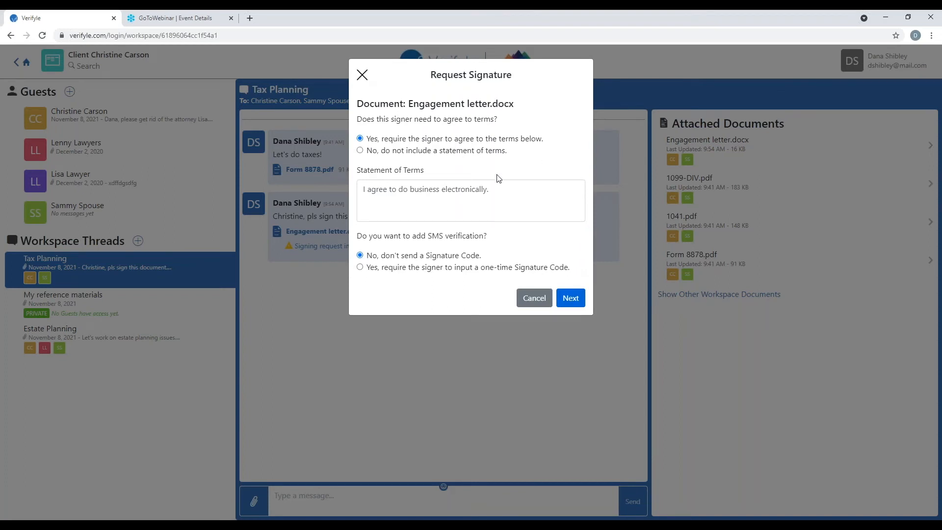
left_click_drag(500, 189, 307, 206)
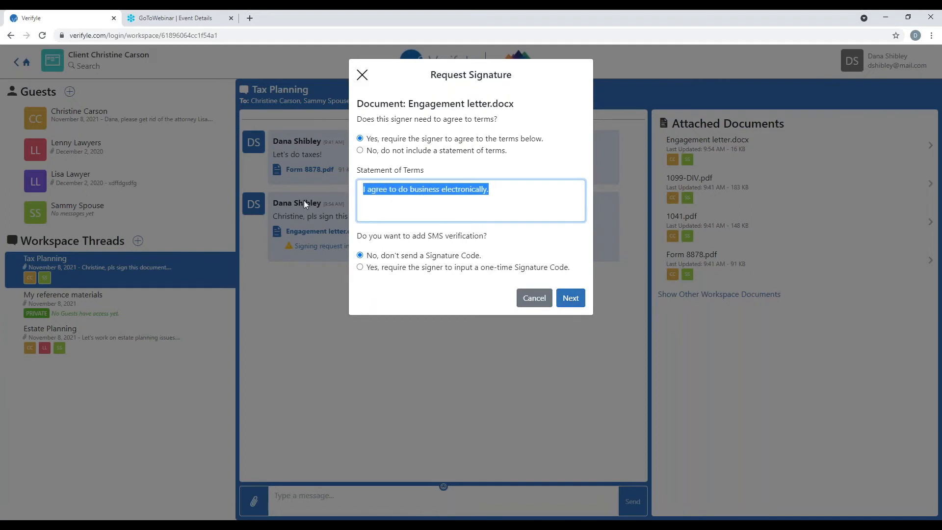
left_click(502, 189)
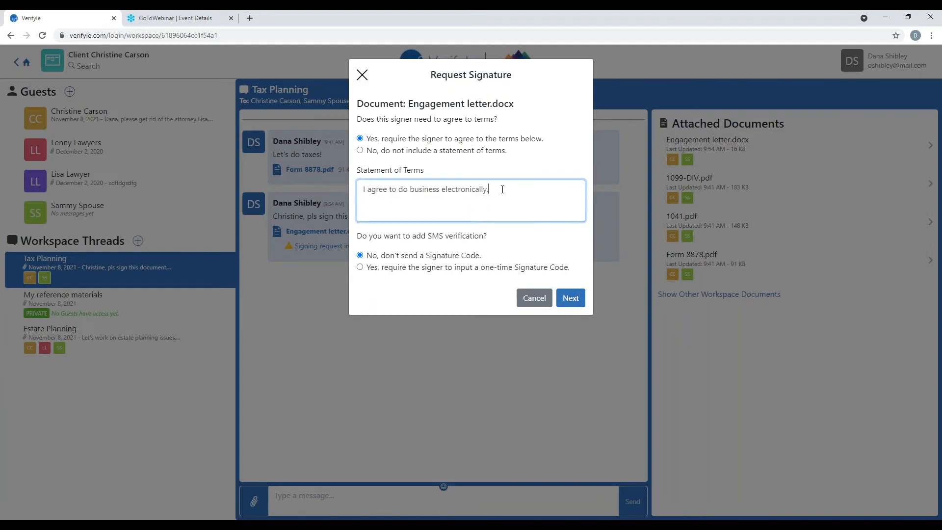
key("BackSpace")
key("BackSpace")
key("BackSpace")
key("BackSpace")
key("BackSpace")
key("BackSpace")
key("BackSpace")
type("ically.")
left_click(361, 151)
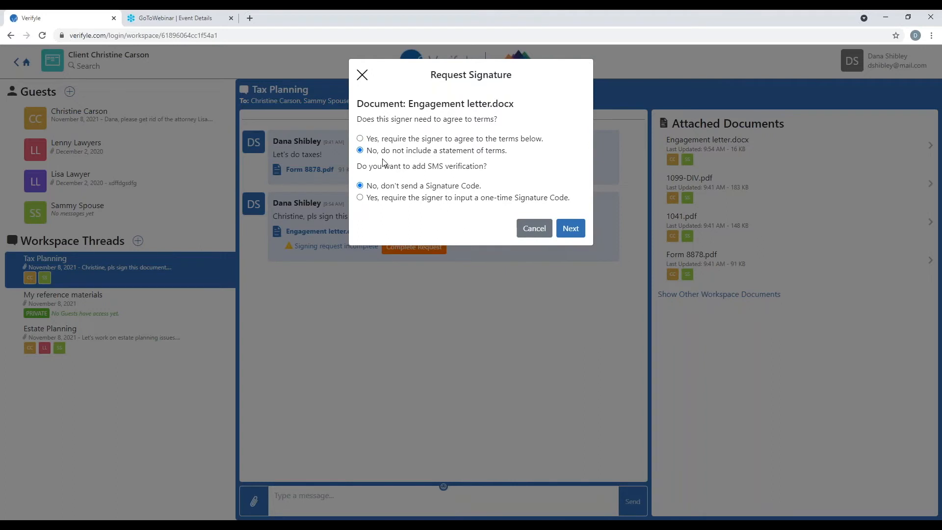
left_click(360, 139)
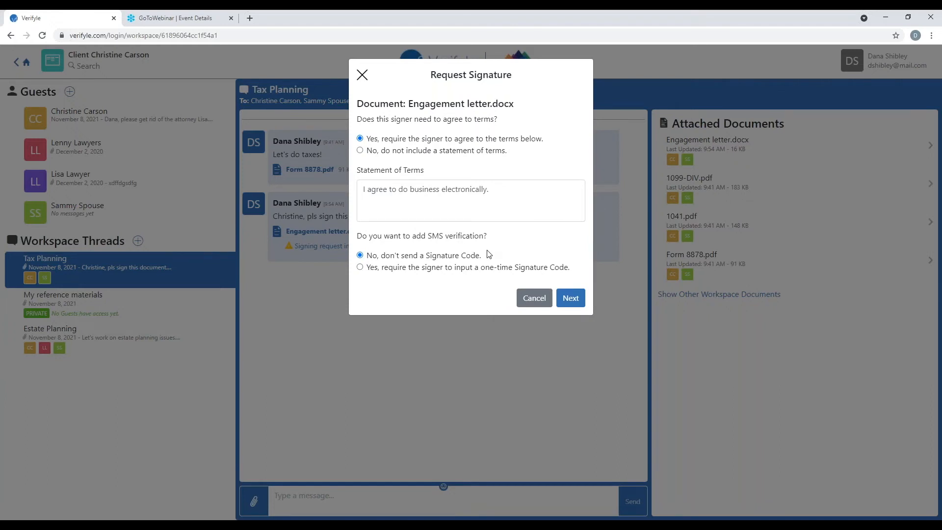
- Require a one-time SMS Signature Code, enter the signer's verified phone number and continue
left_click(361, 268)
left_click(419, 302)
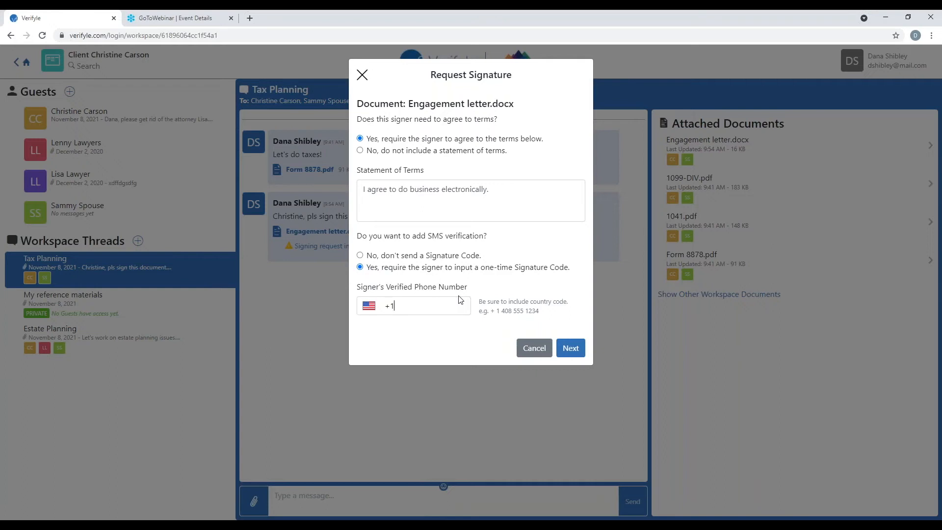
left_click(571, 348)
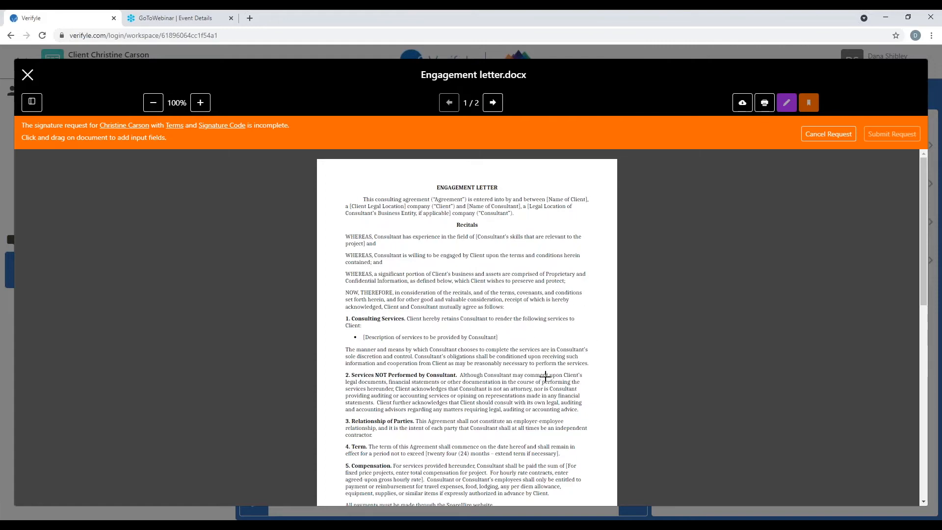
- Place a Signature field on the client signature line on page 2 of Engagement letter.docx
scroll(542, 376, "down", 10)
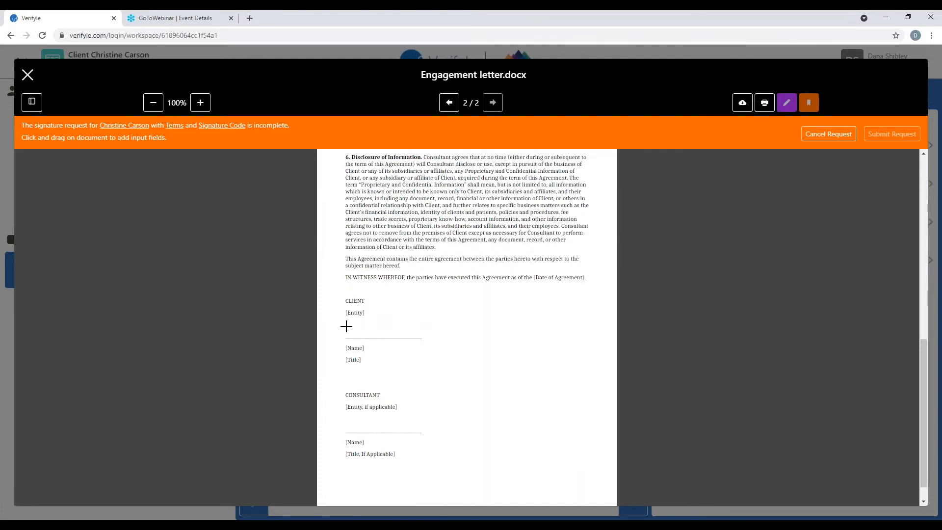
mouse_move(346, 323)
left_mouse_down()
mouse_move(366, 338)
mouse_move(424, 337)
left_mouse_up()
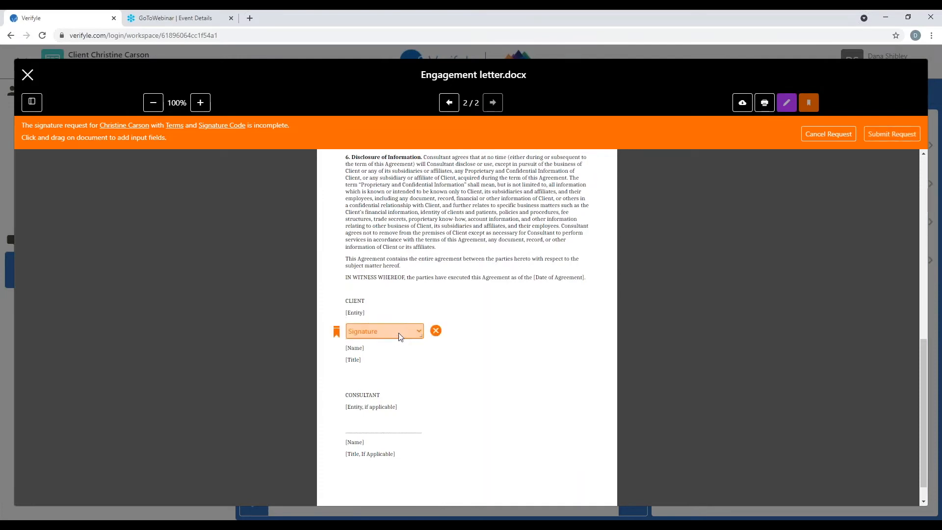
left_click(398, 337)
left_click(387, 343)
- Add a Date field beside the client's signature field
mouse_move(509, 325)
left_mouse_down()
mouse_move(511, 334)
mouse_move(580, 340)
left_mouse_up()
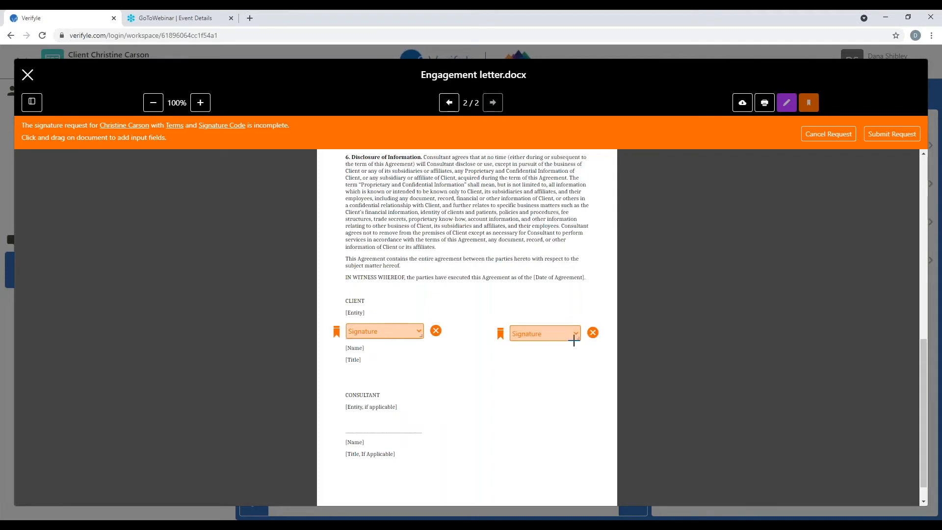
left_click(553, 332)
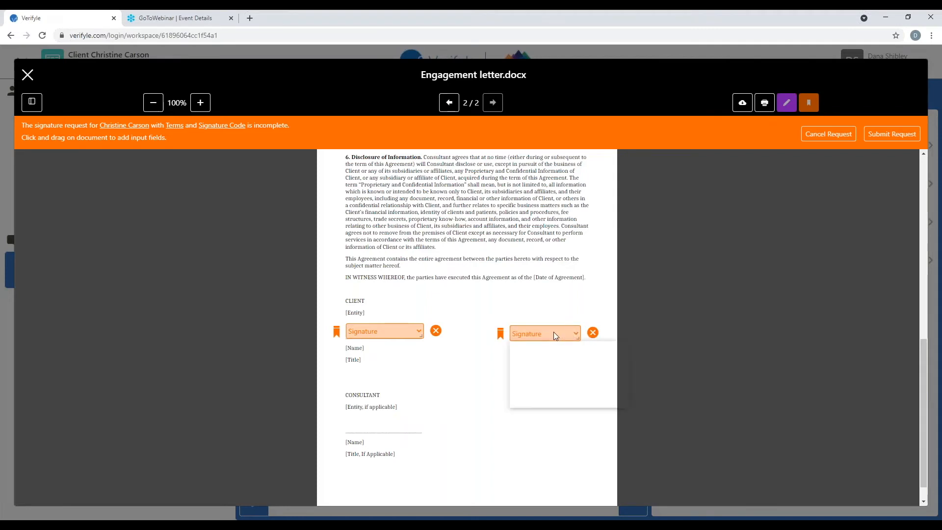
left_click(545, 368)
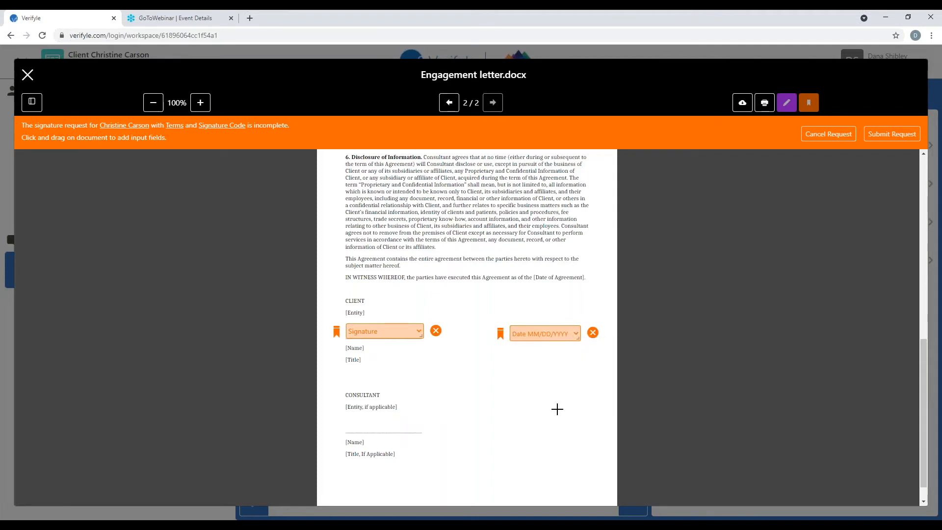
- Add an Initials field near the bottom of page 2 and submit the signature request
left_click_drag(534, 465, 574, 469)
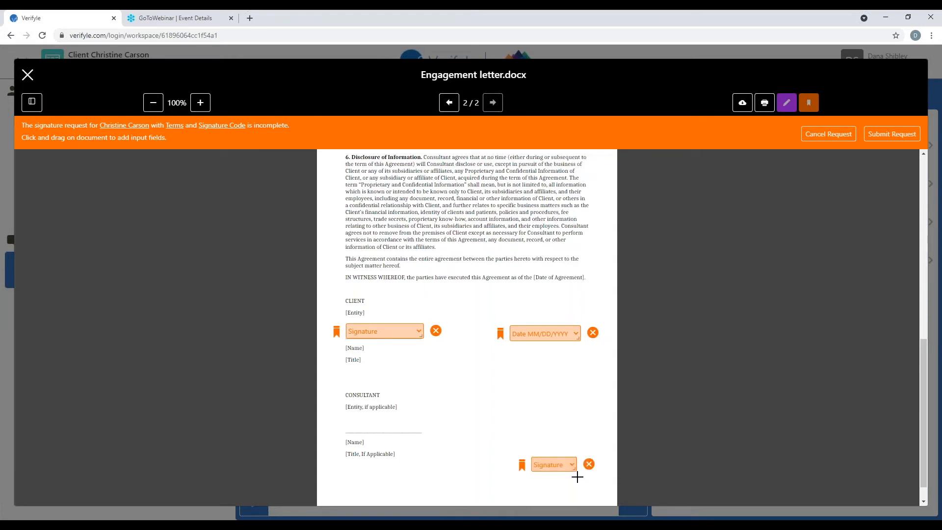
left_click(546, 463)
left_click(552, 408)
left_click(892, 134)
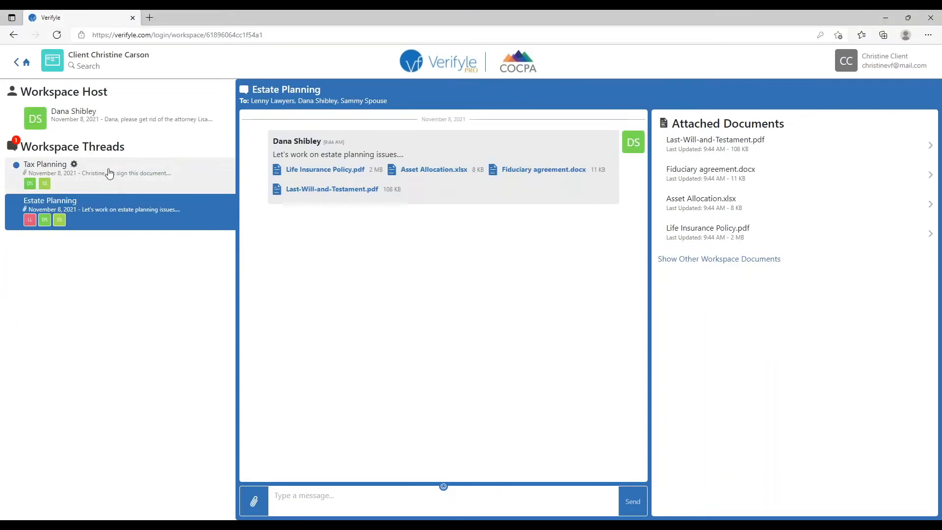
- Switch to the client's account, open the signing request for Engagement letter.docx and accept the signing terms
left_click(108, 172)
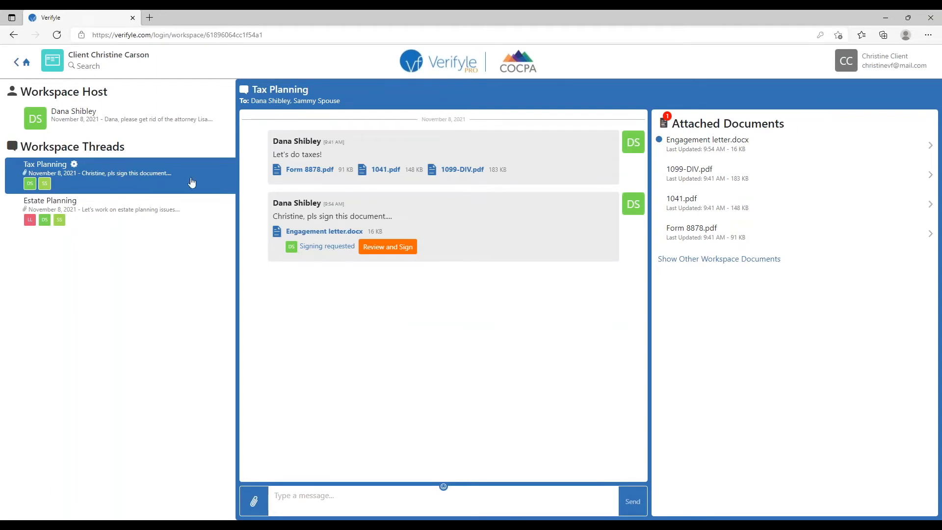
left_click(391, 249)
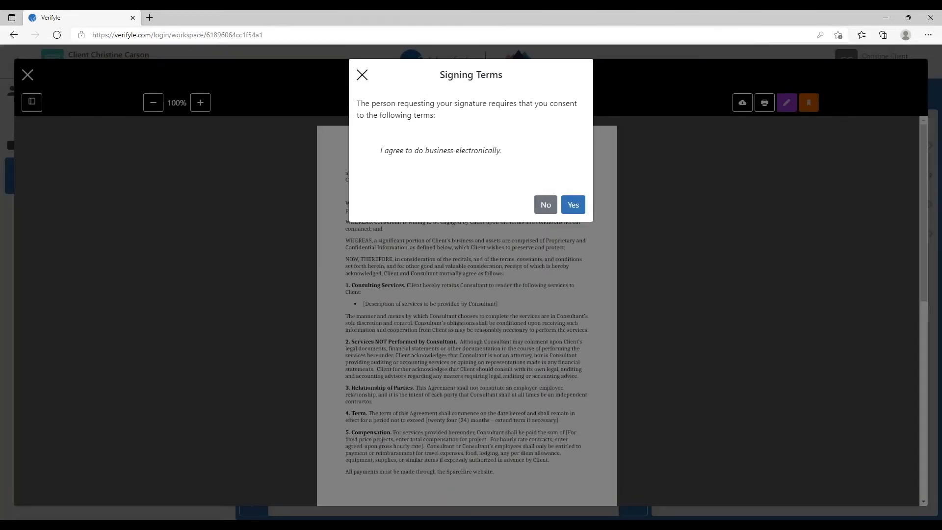
left_click(565, 203)
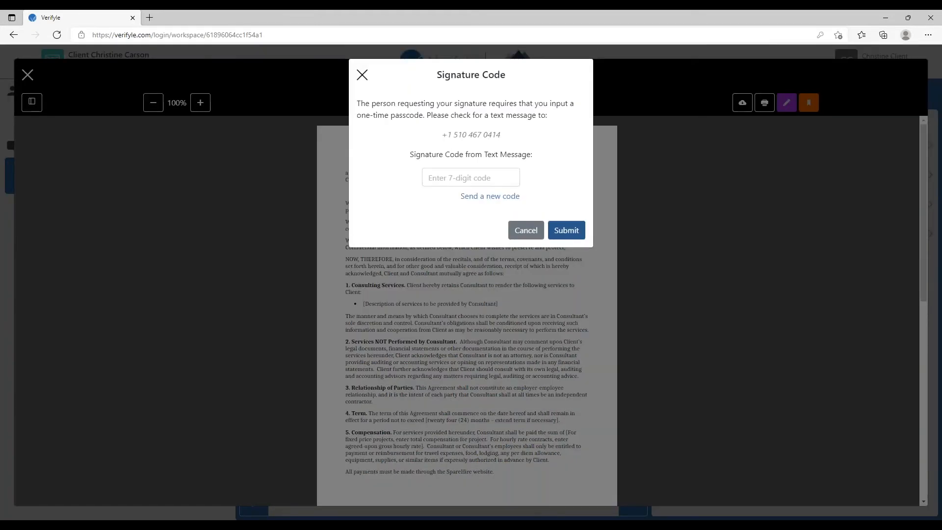
- Enter the one-time signature code from the text message and submit it
left_click(474, 177)
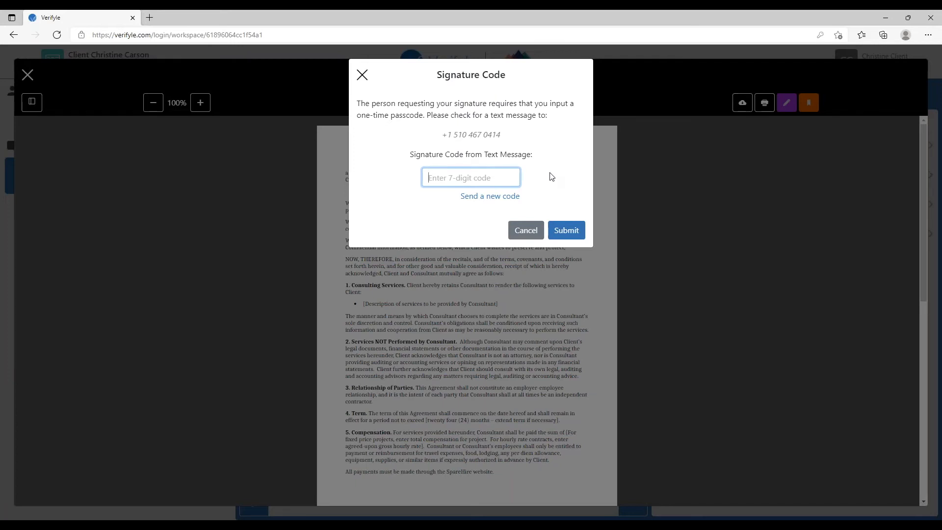
left_click(567, 230)
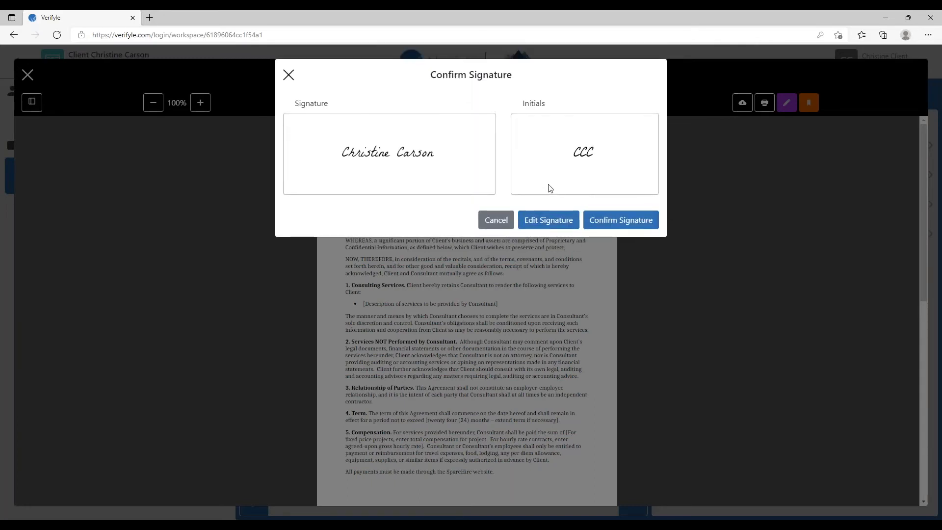
- Confirm the adopted signature, then confirm the signature, date and initials fields in the document
left_click(623, 221)
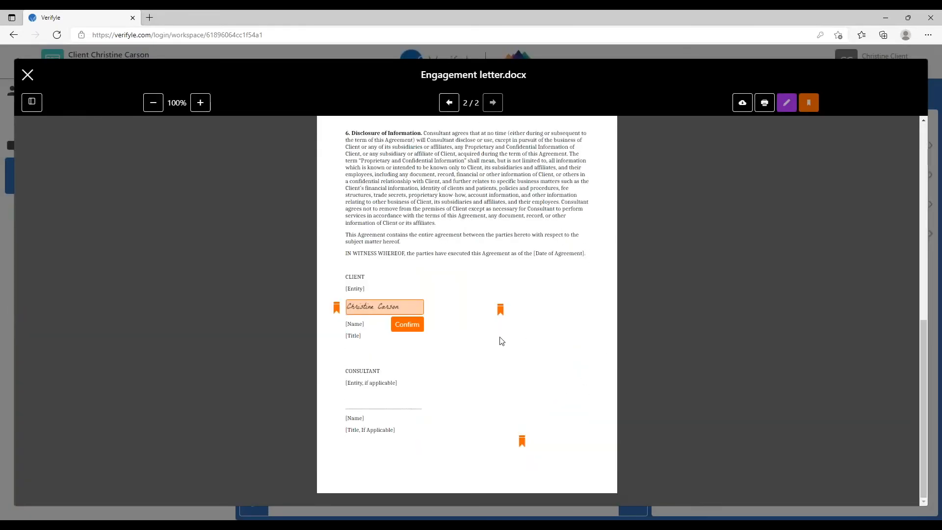
left_click(407, 325)
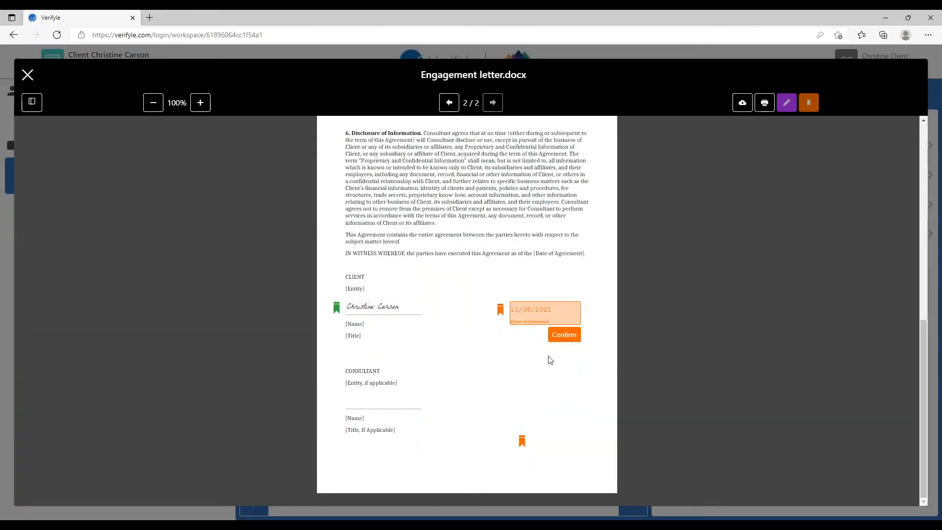
left_click(564, 336)
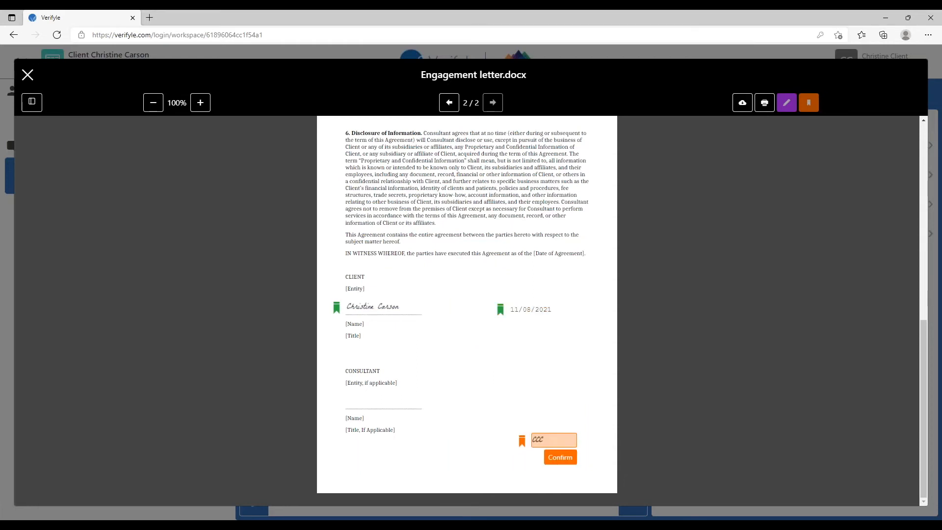
left_click(560, 458)
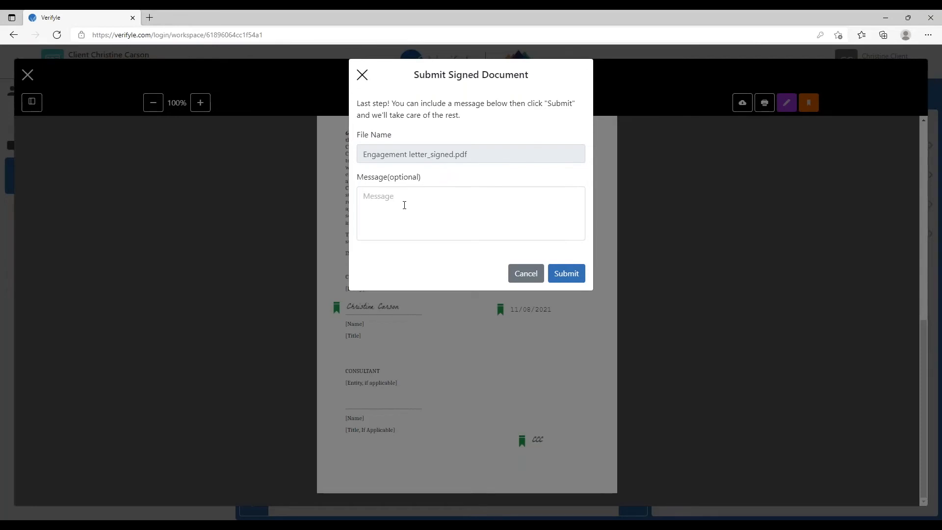
- Add the message "All signed! Thanks!" and submit the signed document
left_click(407, 214)
type("All signed")
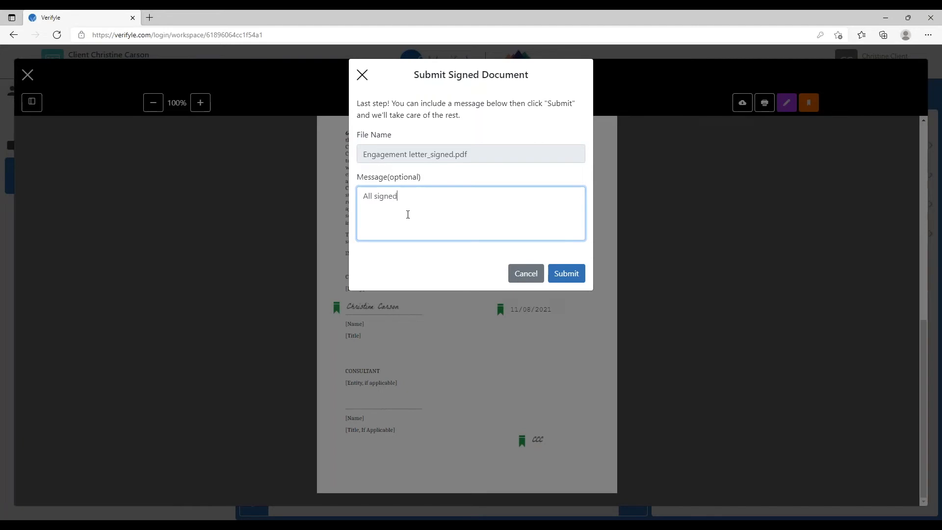
type("! Thanks!")
left_click(567, 274)
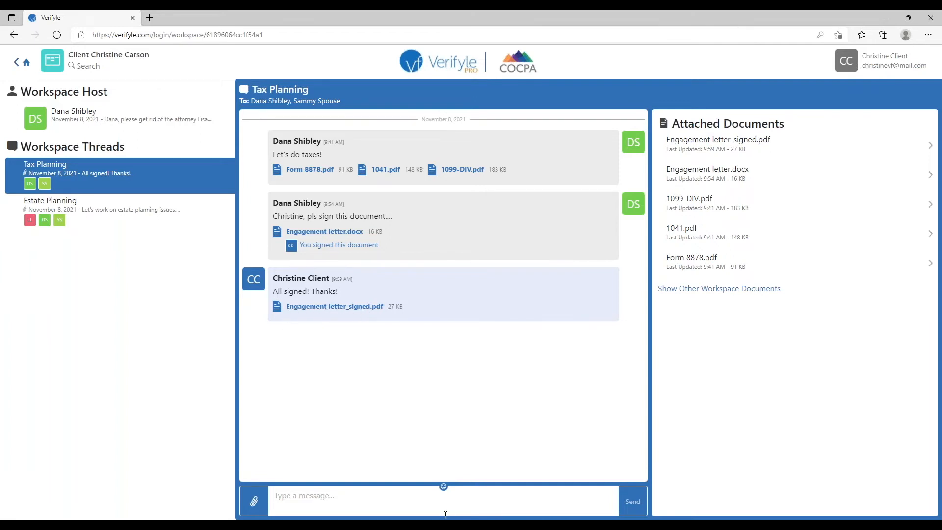
- Switch back to the host's account and preview Engagement letter_signed.pdf through both pages
left_click(486, 526)
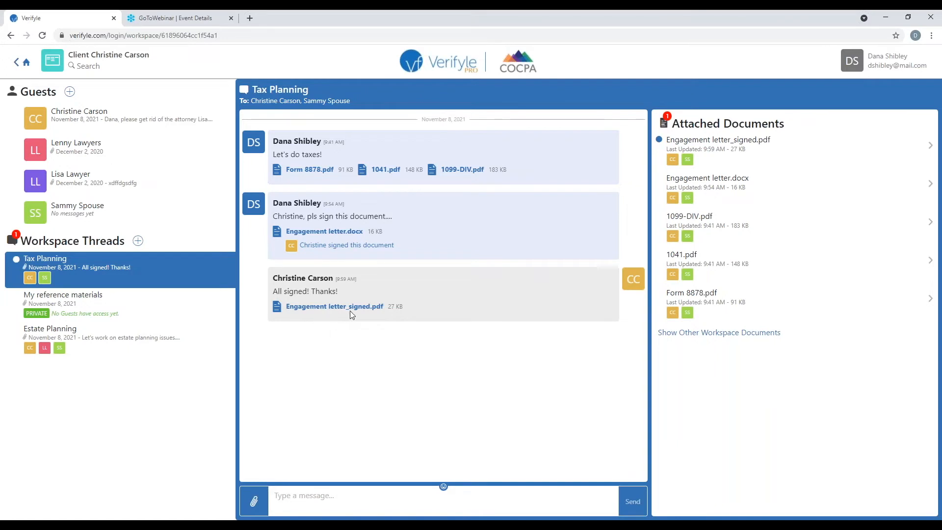
left_click(748, 144)
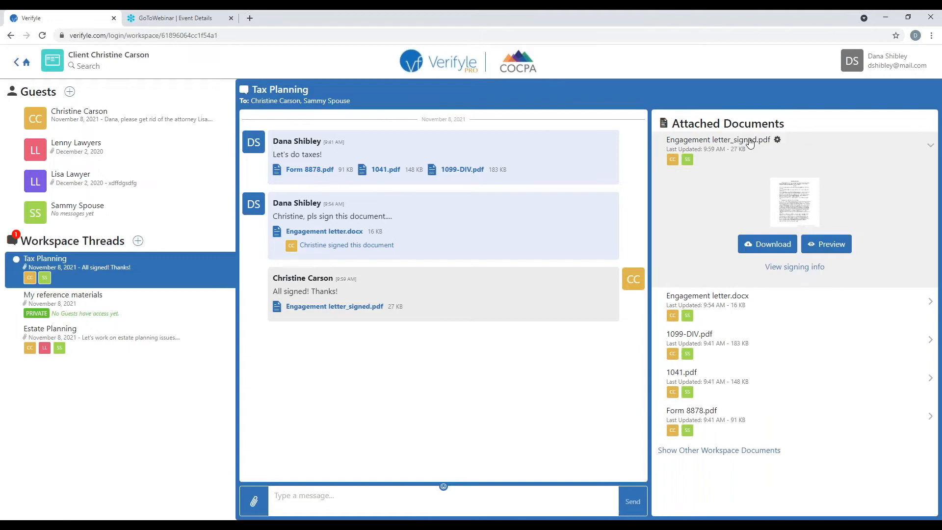
left_click(833, 244)
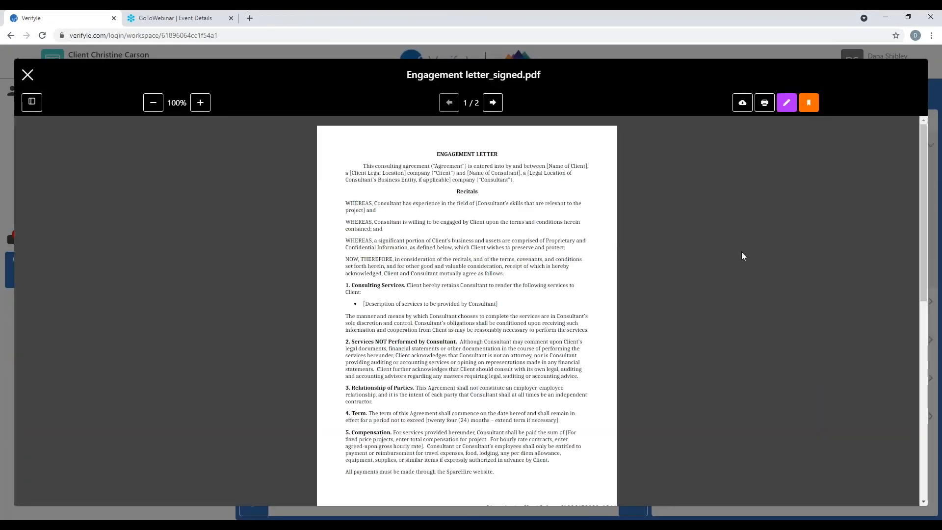
scroll(720, 255, "down", 10)
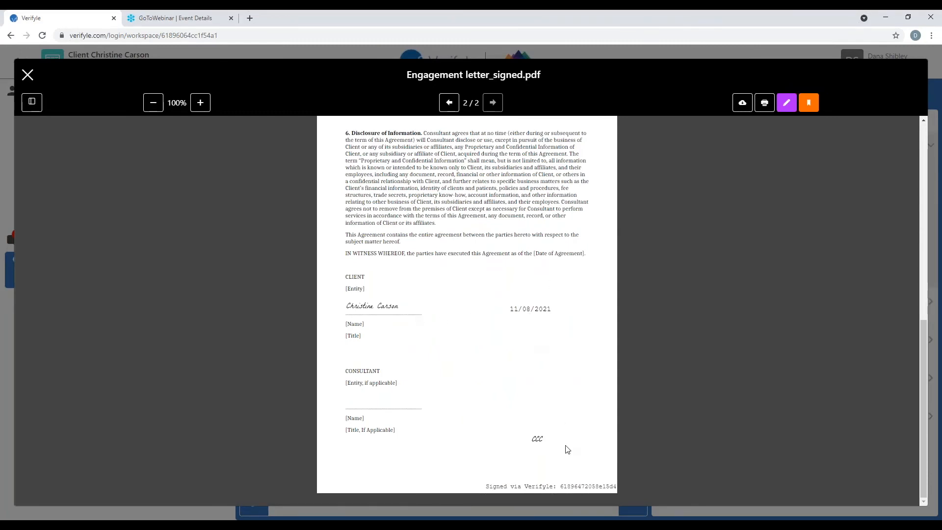
left_click(27, 75)
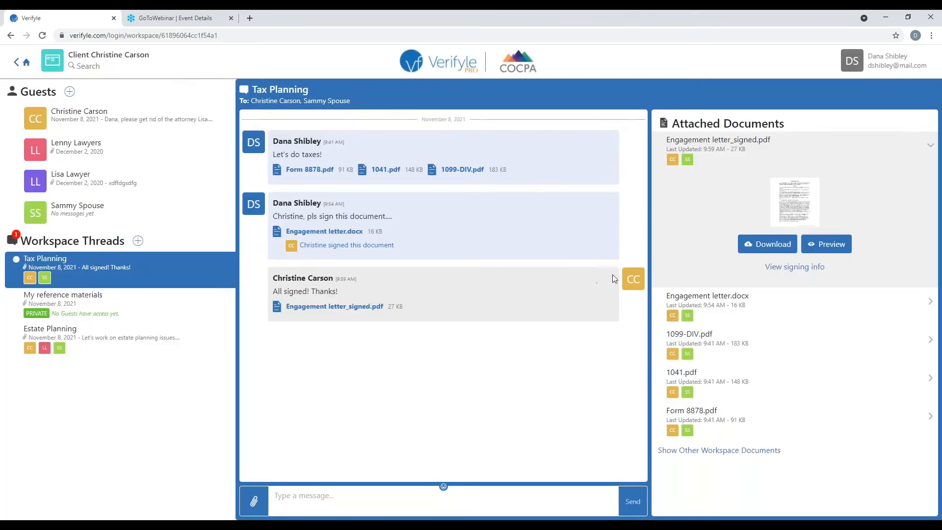
- Open the signing info audit report for the signed document and review the signer details
left_click(801, 268)
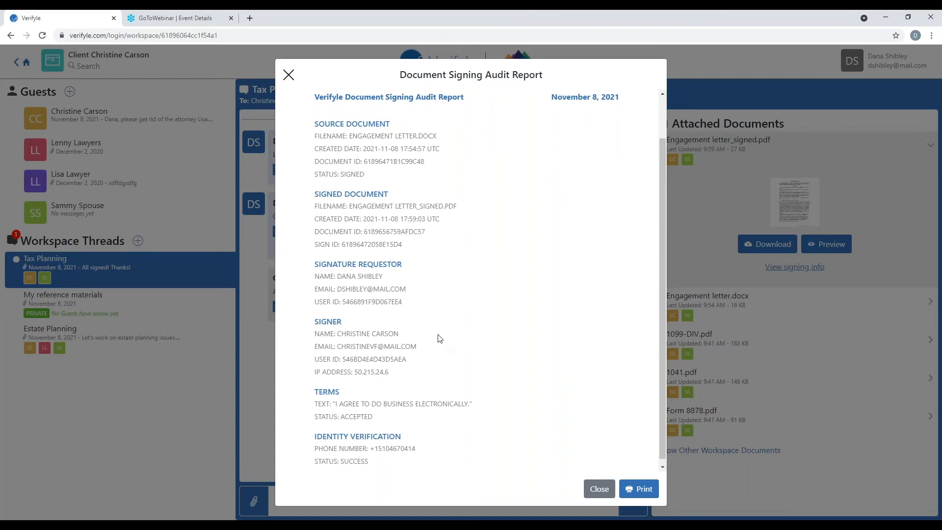
left_click_drag(392, 373, 315, 369)
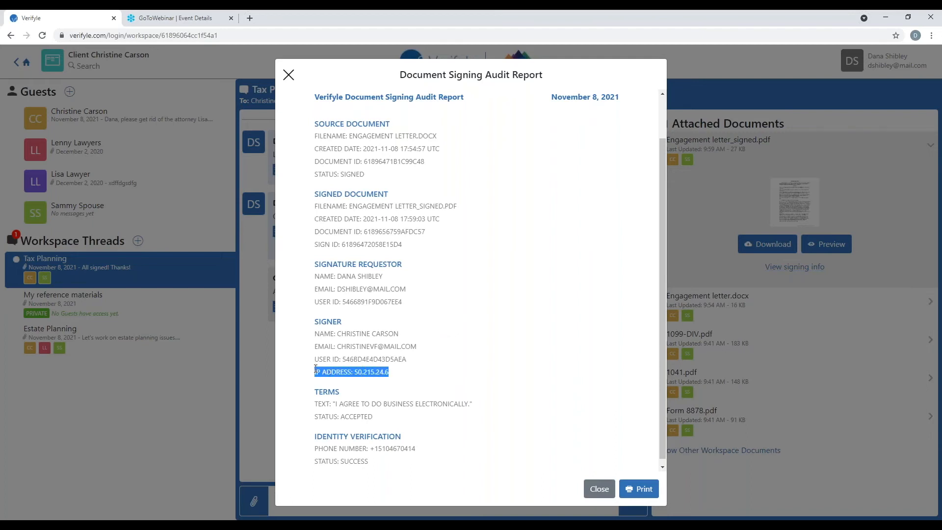
left_click(447, 375)
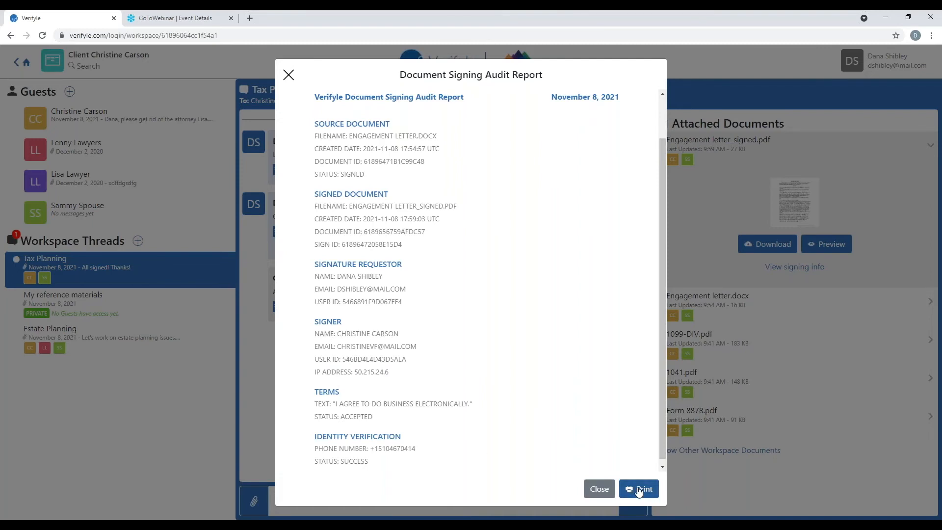
left_click(289, 74)
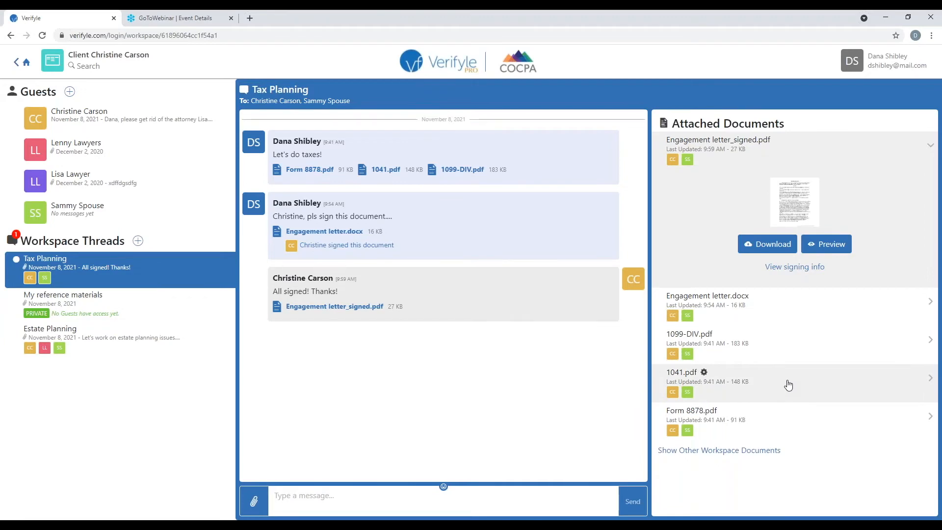
- Open the signed document in edit mode and move page 2 ahead of page 1
left_click(841, 247)
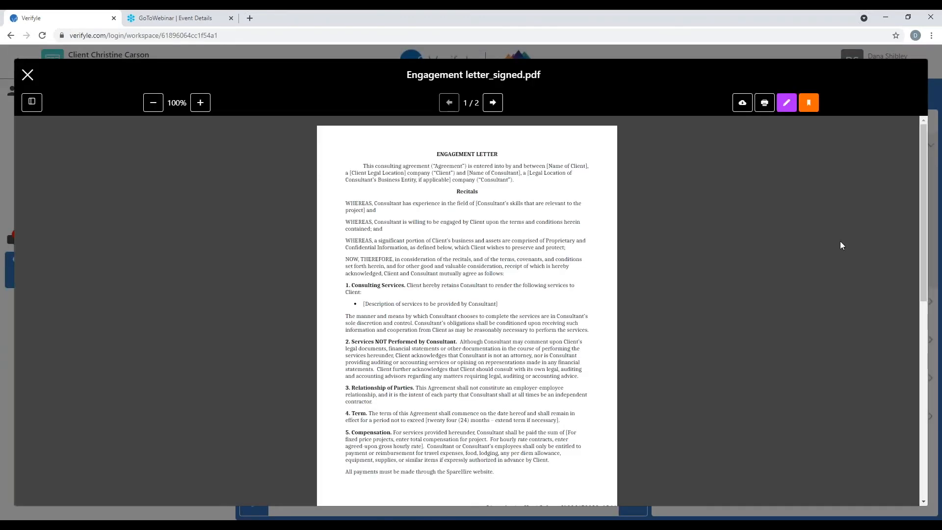
left_click(787, 104)
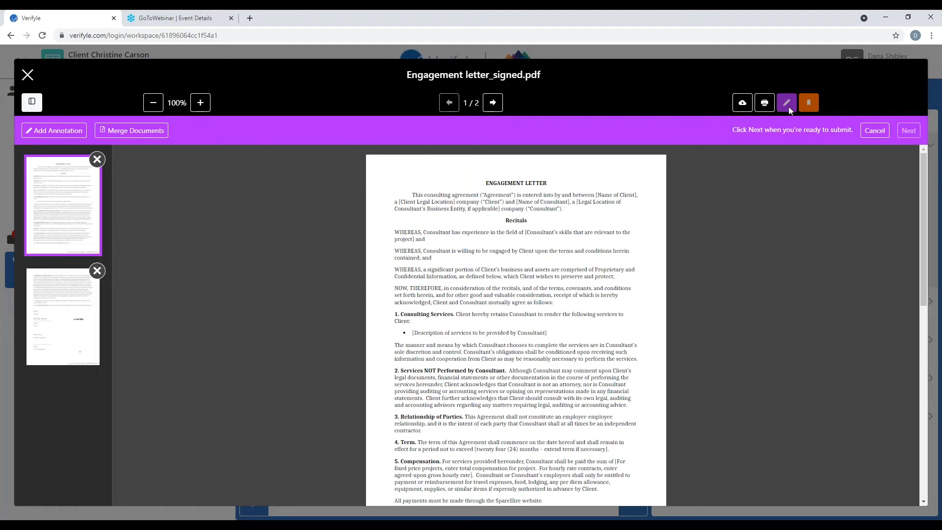
mouse_move(69, 330)
left_mouse_down()
mouse_move(71, 210)
mouse_move(74, 219)
left_mouse_up()
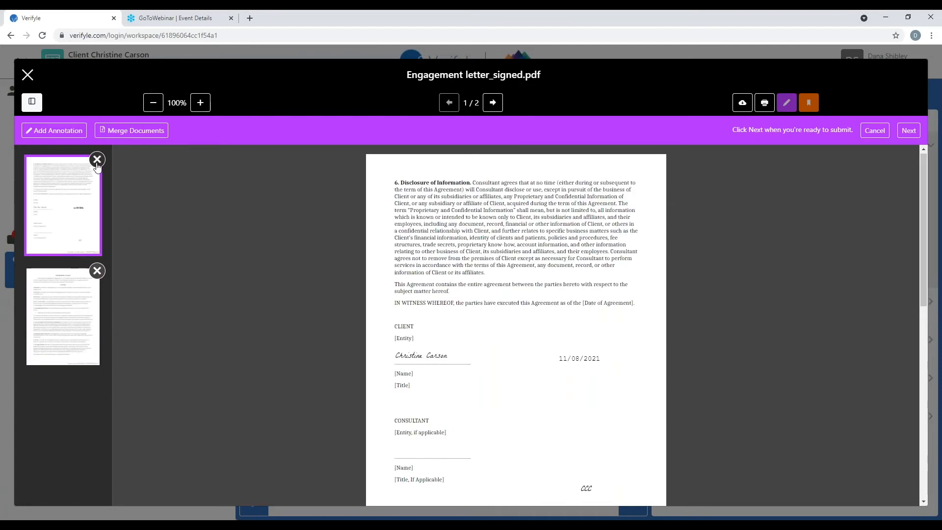
- Add a Helvetica text annotation reading "this is an annotation" above the client signature, then close without saving
left_click(58, 130)
mouse_move(596, 259)
left_mouse_down()
mouse_move(606, 311)
mouse_move(620, 316)
left_mouse_up()
left_click(548, 317)
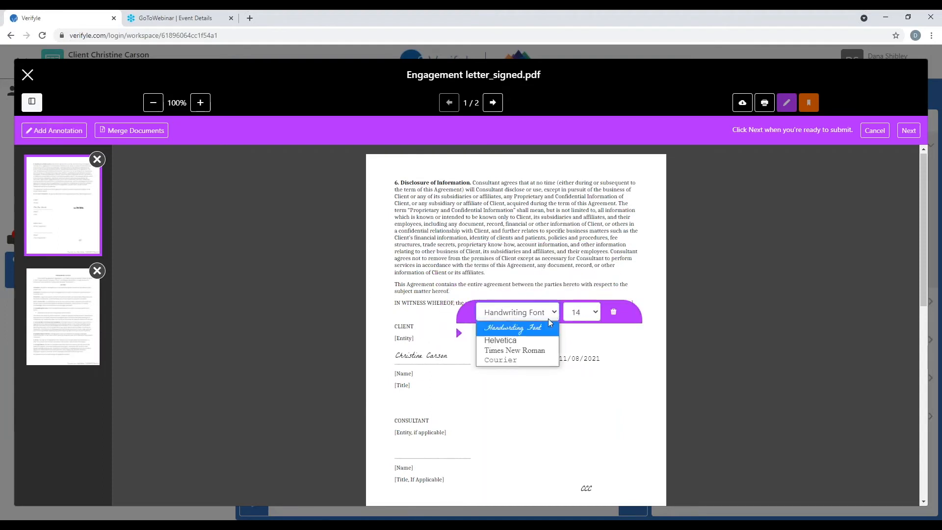
left_click(531, 337)
type("this is an annotation")
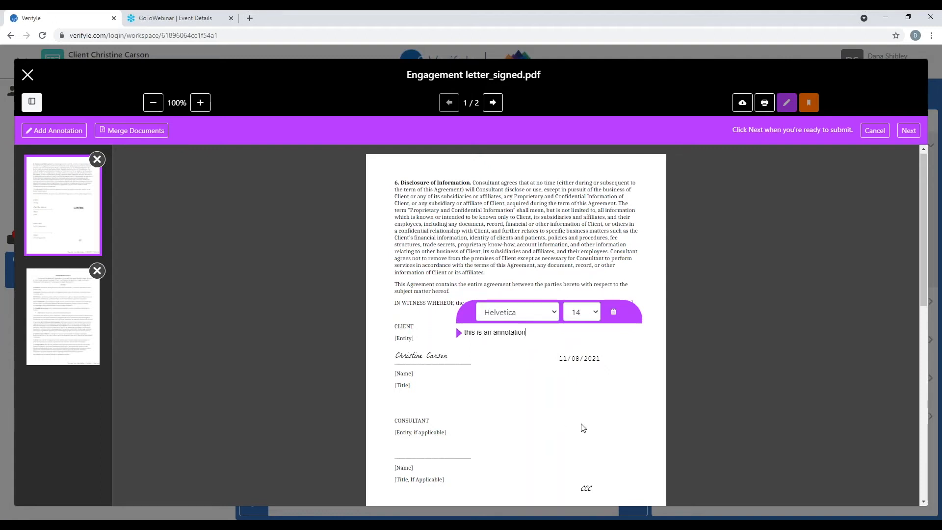
left_click(577, 415)
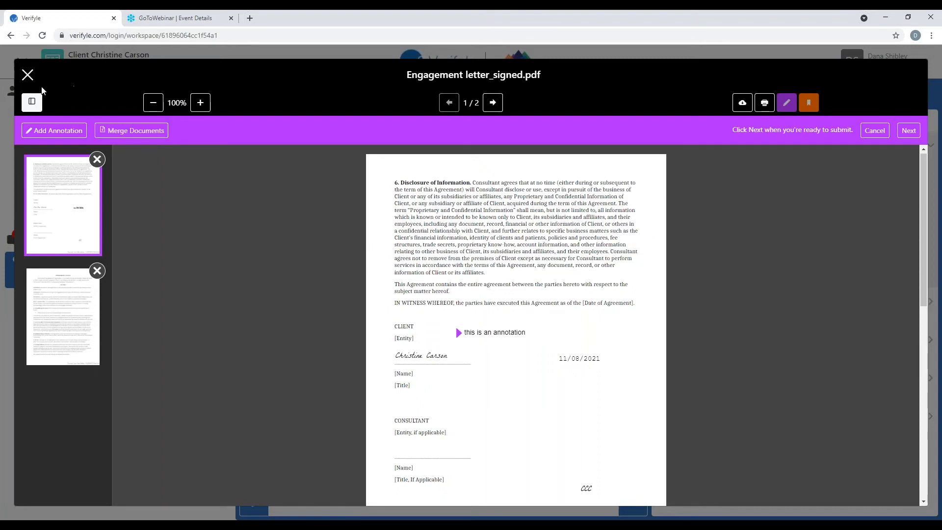
left_click(28, 75)
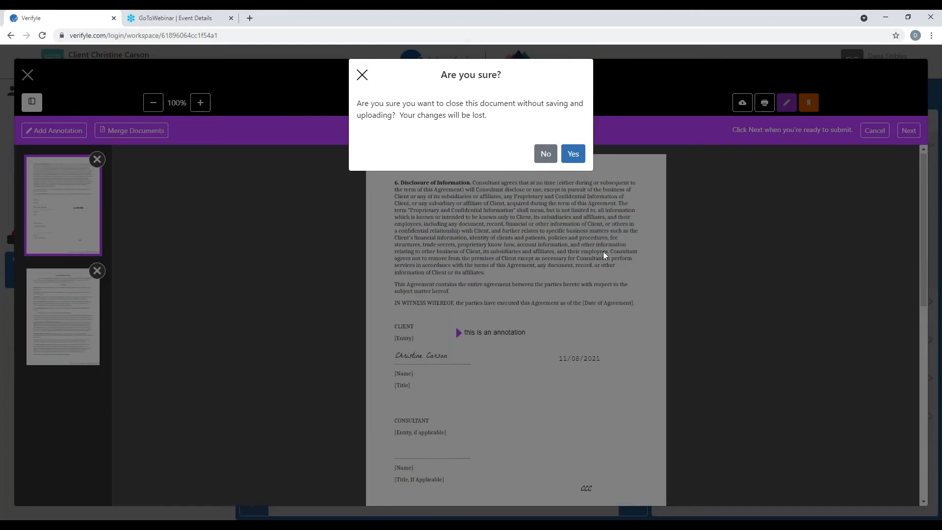
left_click(579, 156)
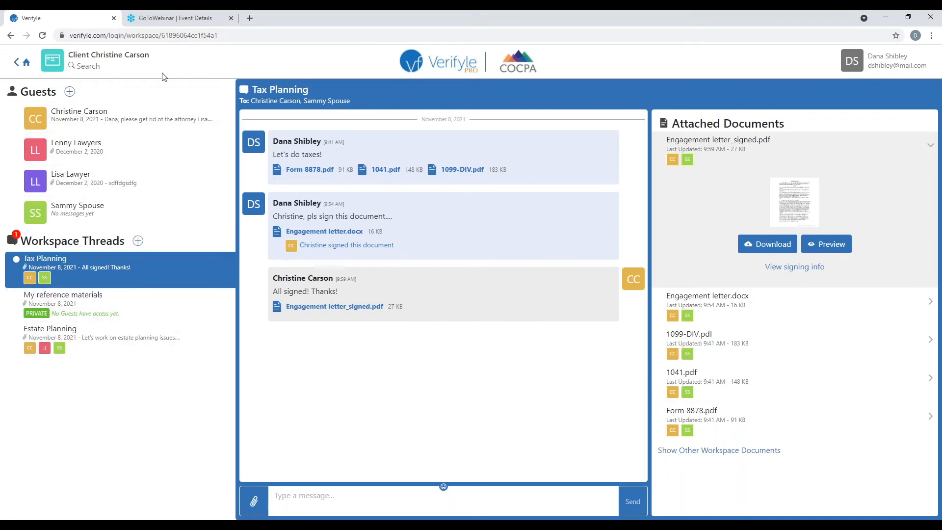
left_click_drag(70, 53, 150, 57)
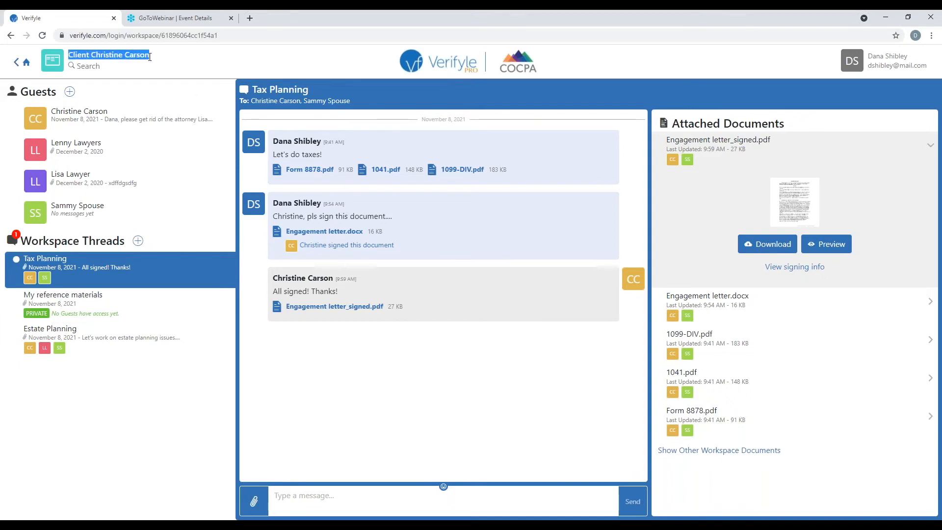
left_click(191, 59)
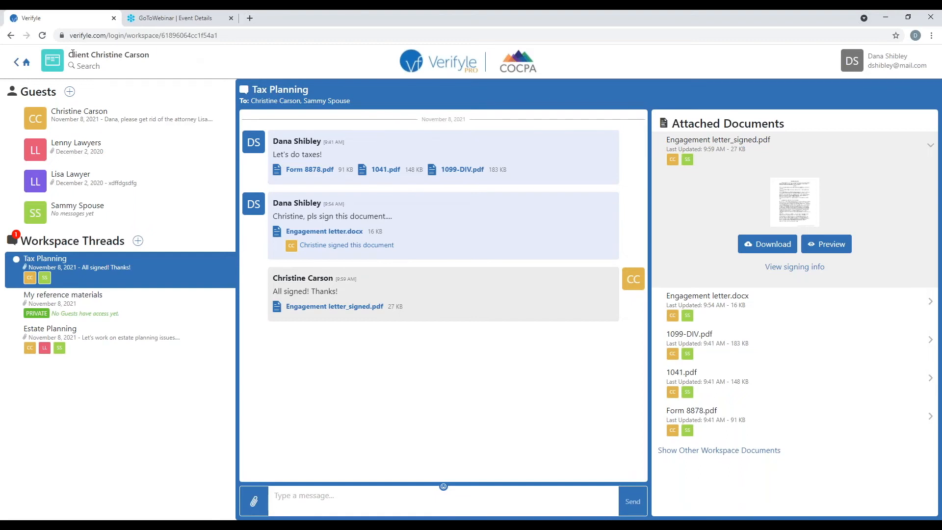
left_click_drag(69, 54, 150, 63)
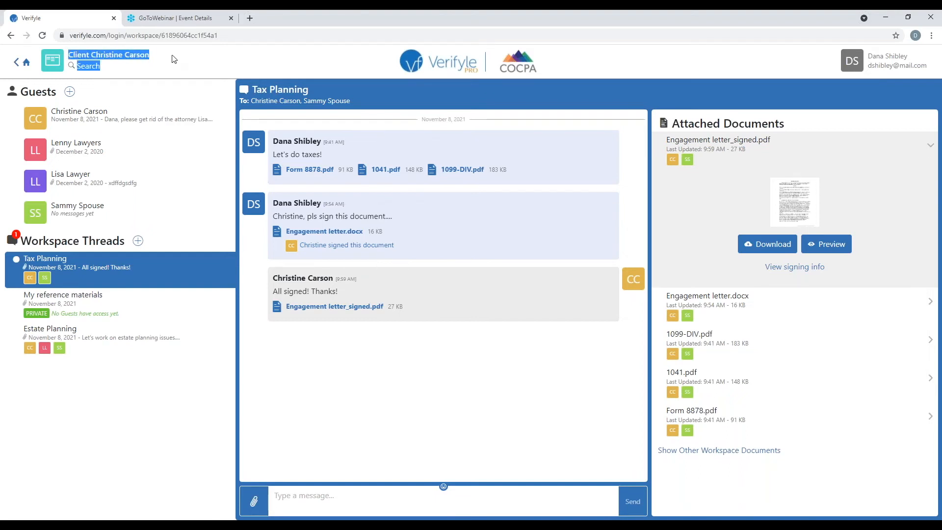
left_click(172, 56)
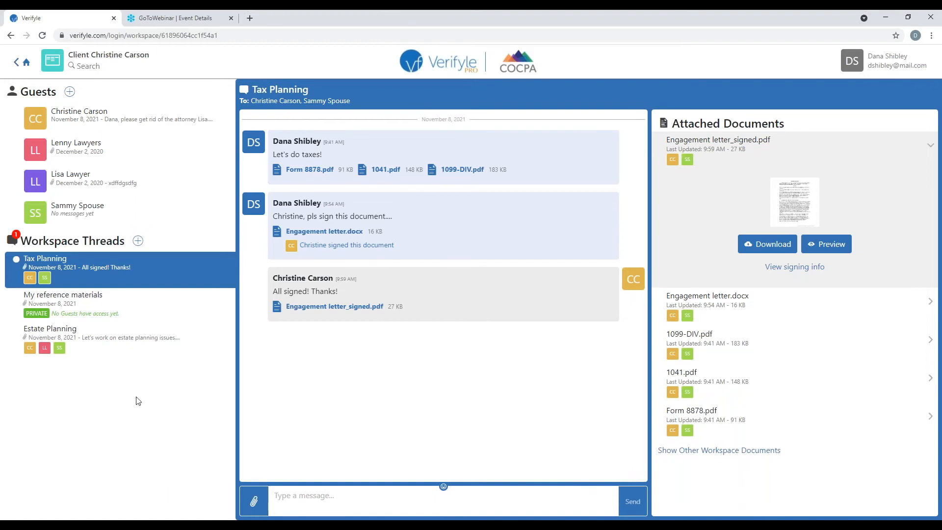
- Return to the workspaces list and open the Company ABC: Financial Reports & Records workspace
left_click(27, 62)
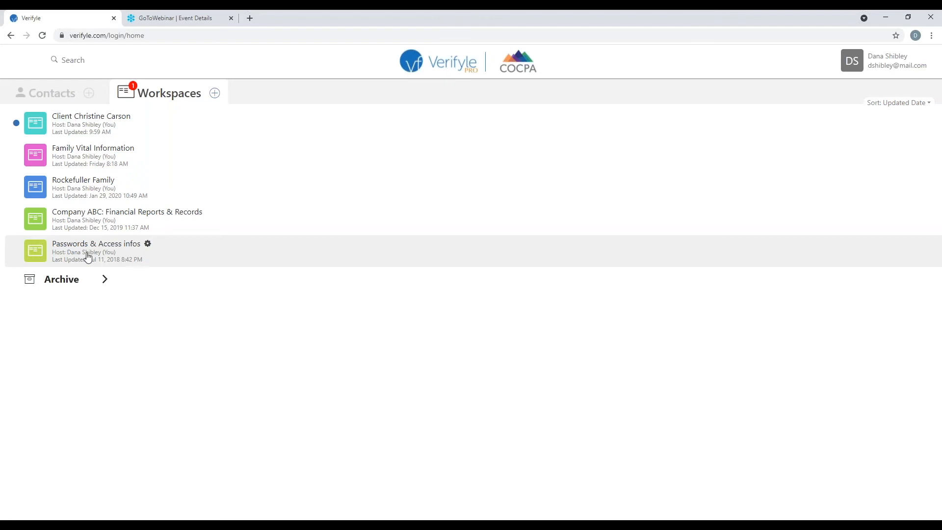
left_click(69, 126)
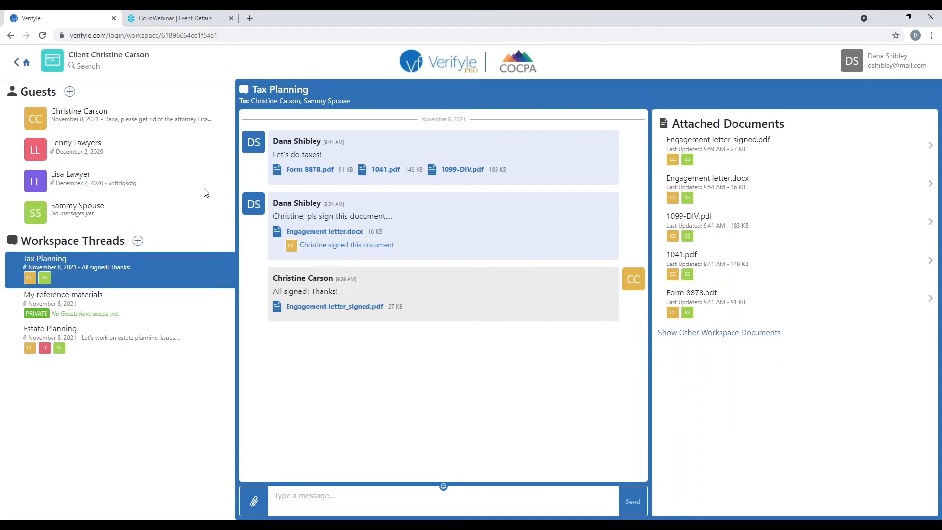
left_click(25, 67)
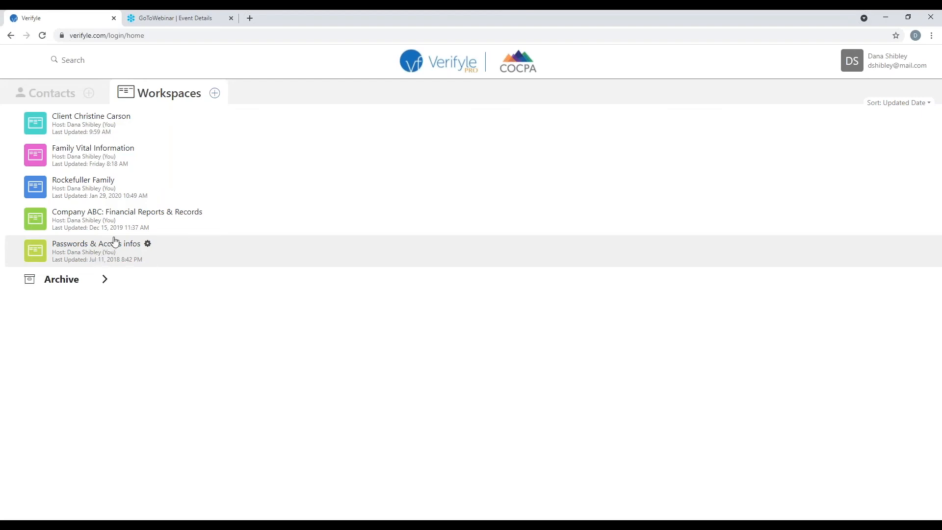
left_click(157, 221)
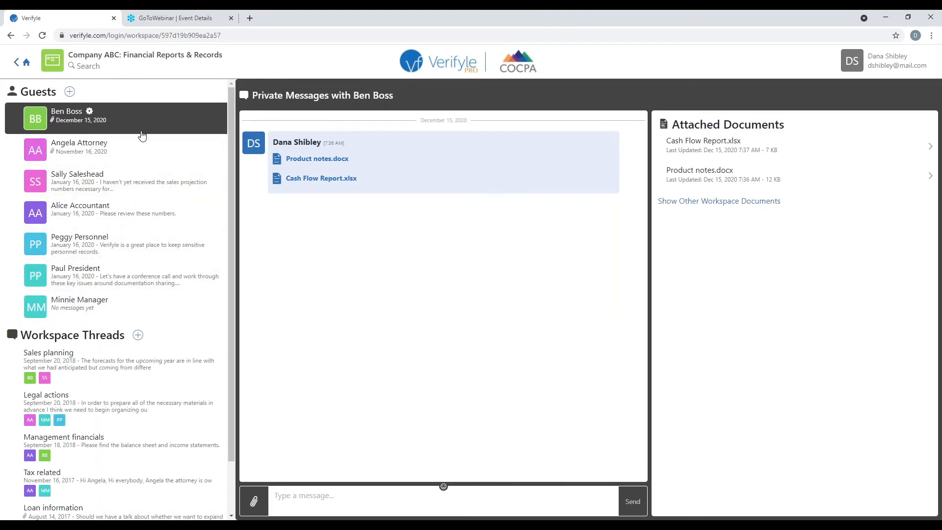
- Review the private messages with several guests and show the other workspace documents
left_click(136, 177)
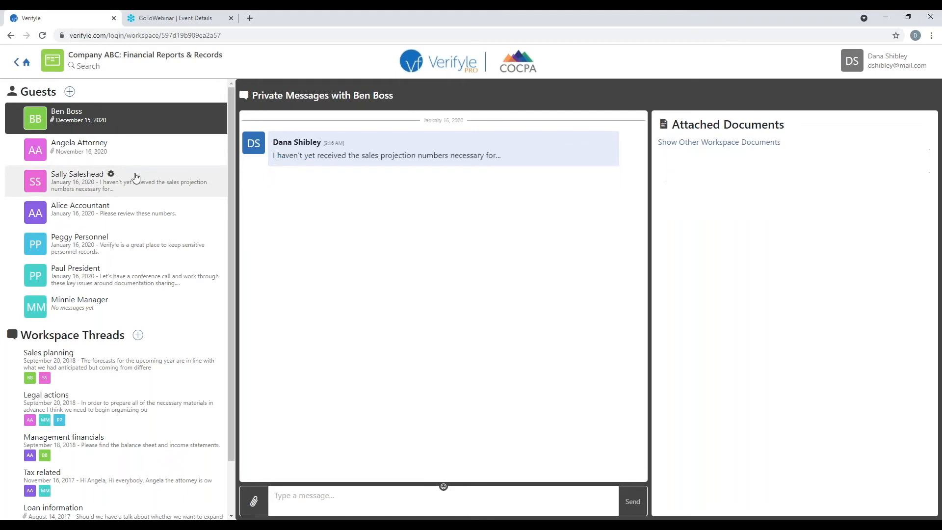
left_click(132, 214)
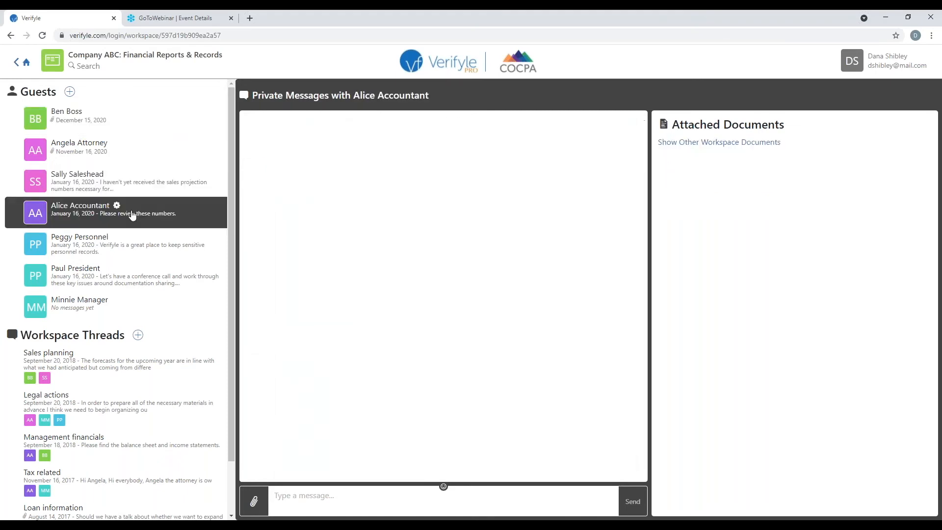
left_click(140, 277)
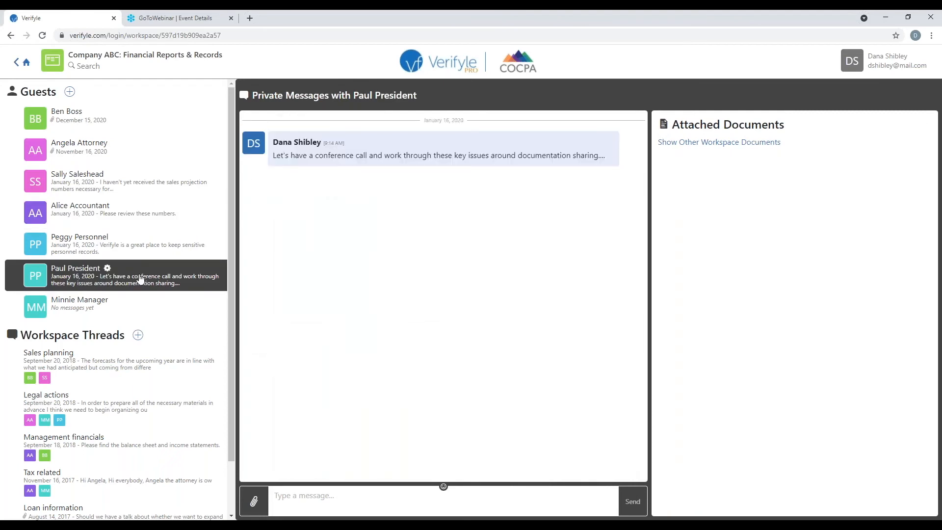
scroll(169, 357, "down", 2)
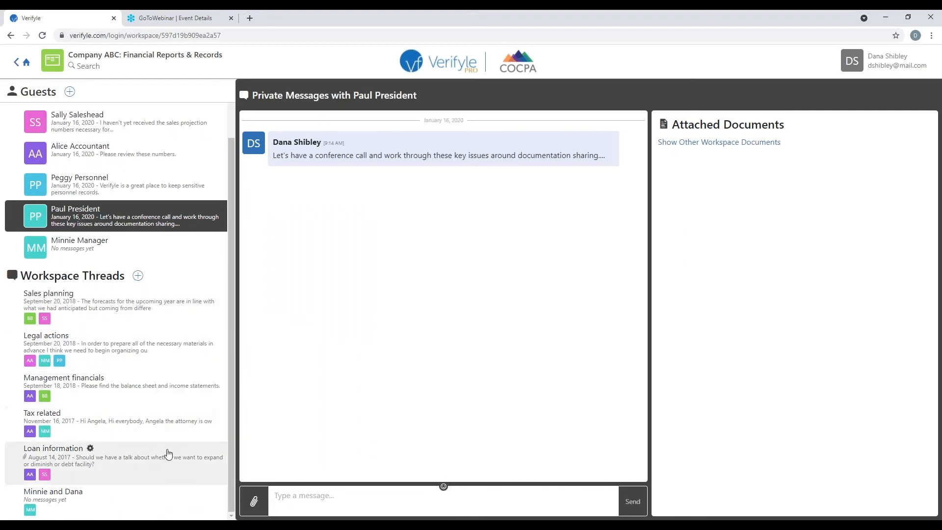
left_click(705, 143)
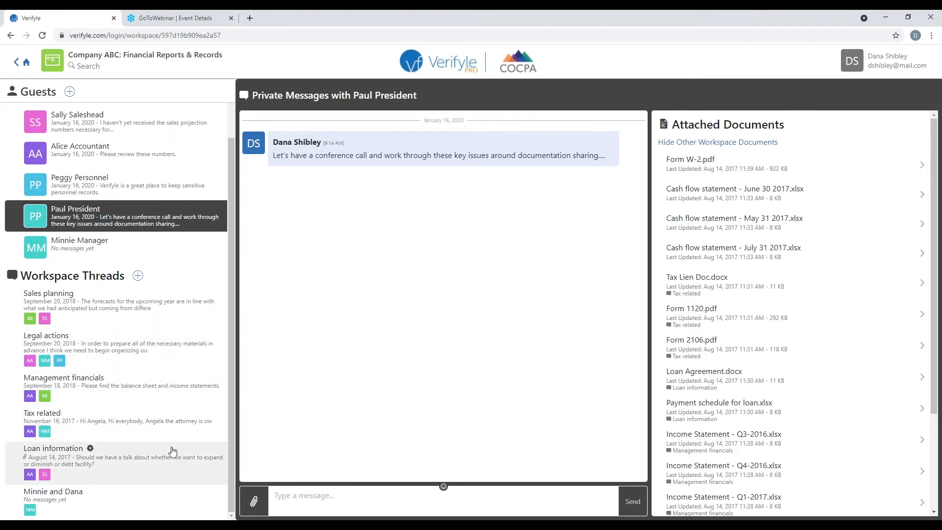
scroll(172, 447, "up", 1)
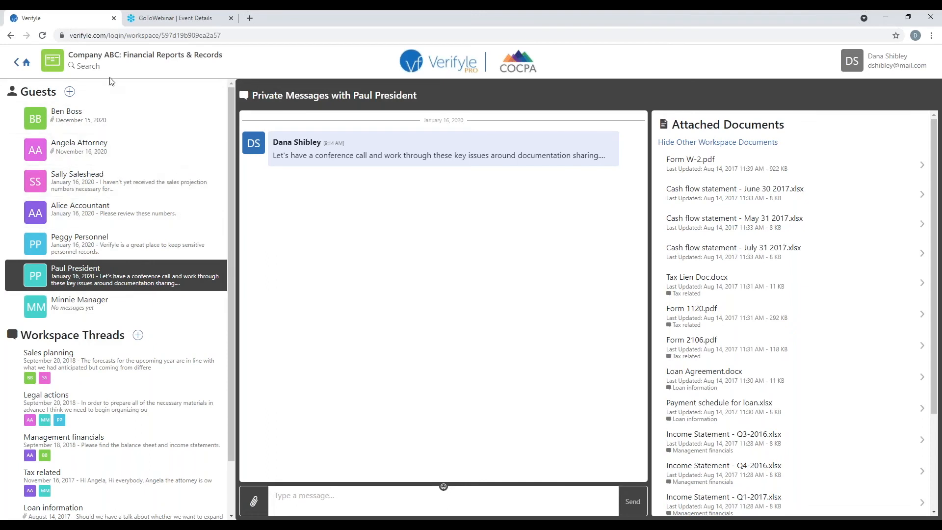
- Go back to the workspaces list and open the Rockefuller Family workspace
left_click(26, 63)
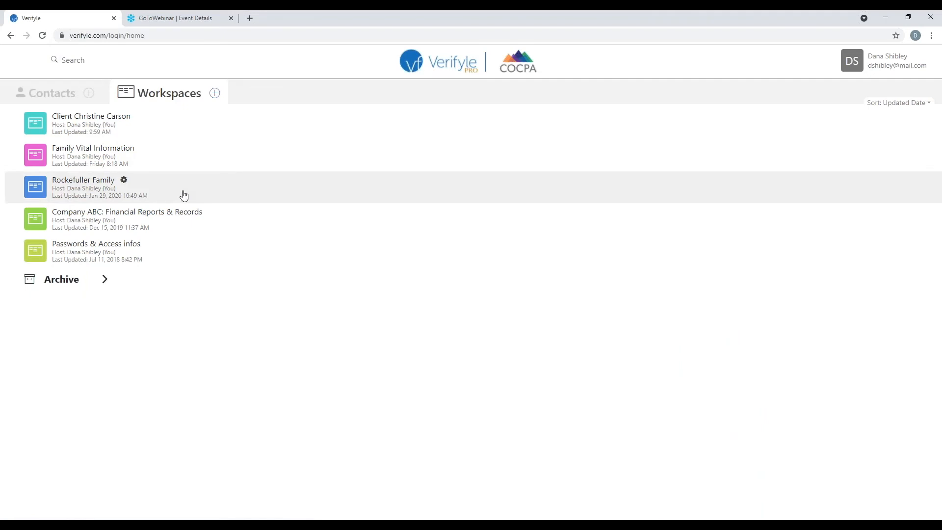
left_click(158, 189)
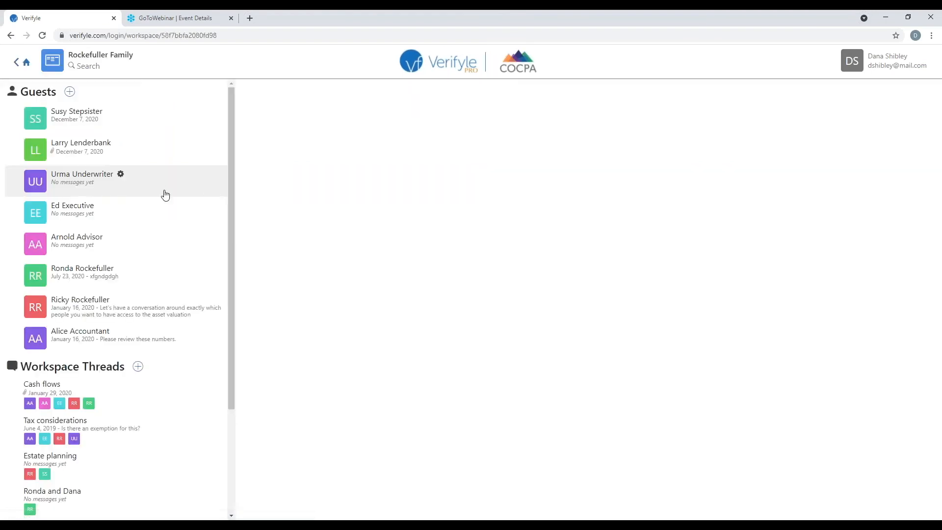
left_click(158, 306)
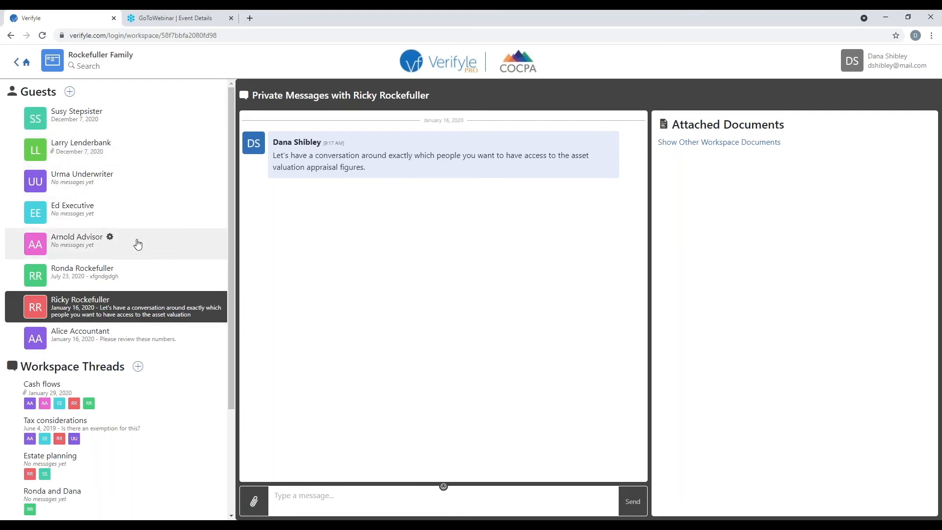
left_click(738, 143)
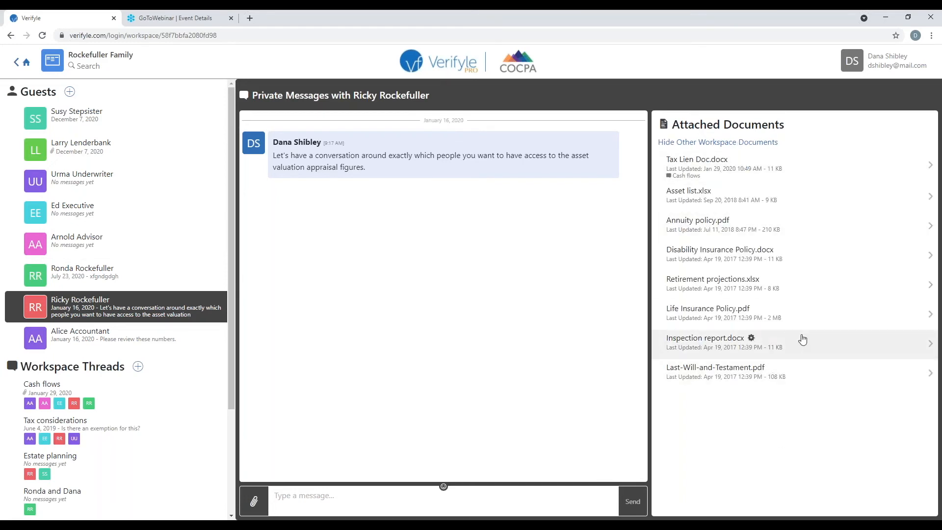
left_click(753, 197)
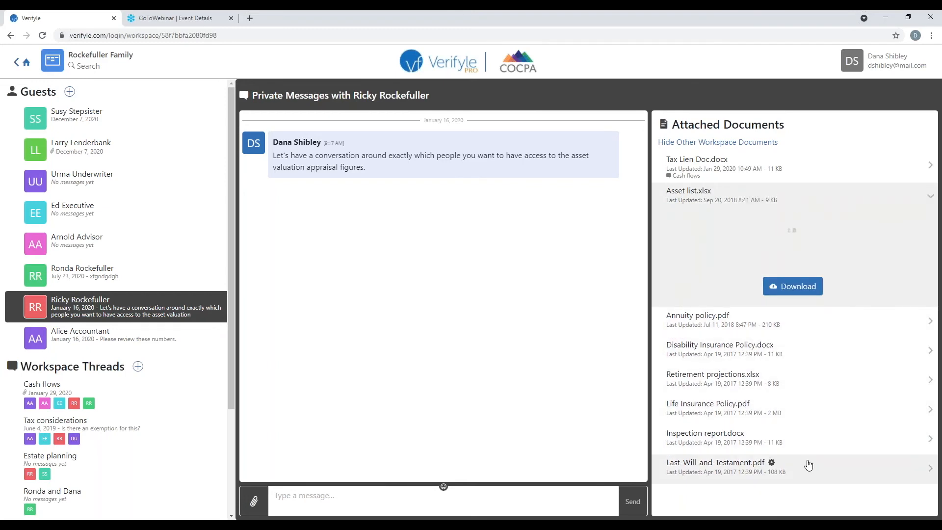
left_click(928, 196)
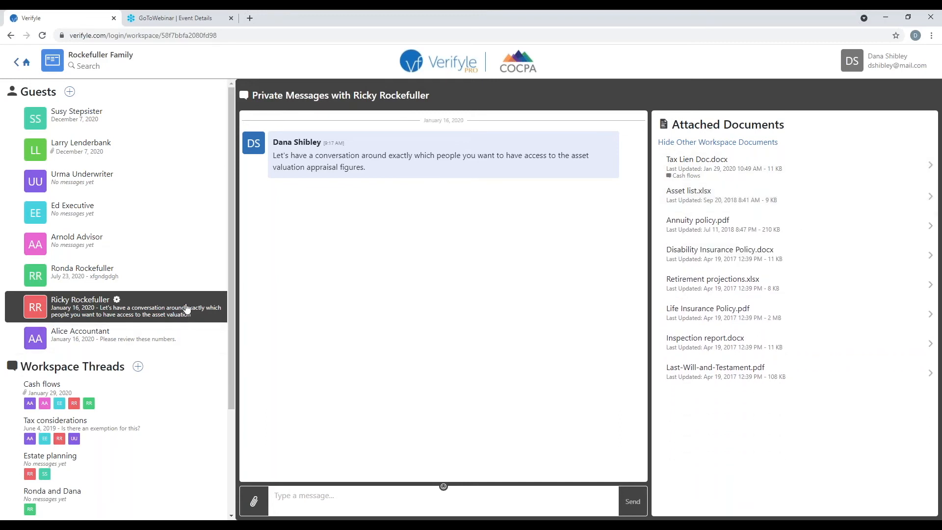
scroll(182, 311, "down", 2)
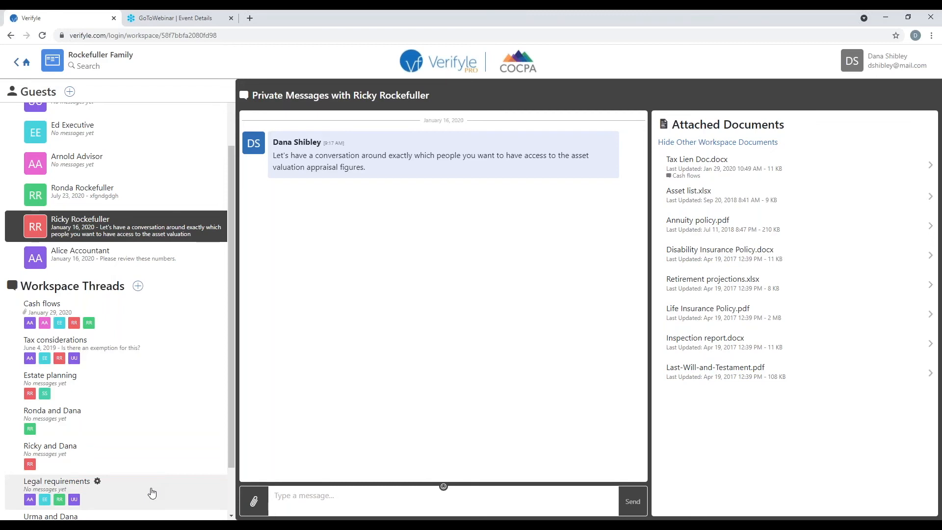
scroll(167, 162, "up", 2)
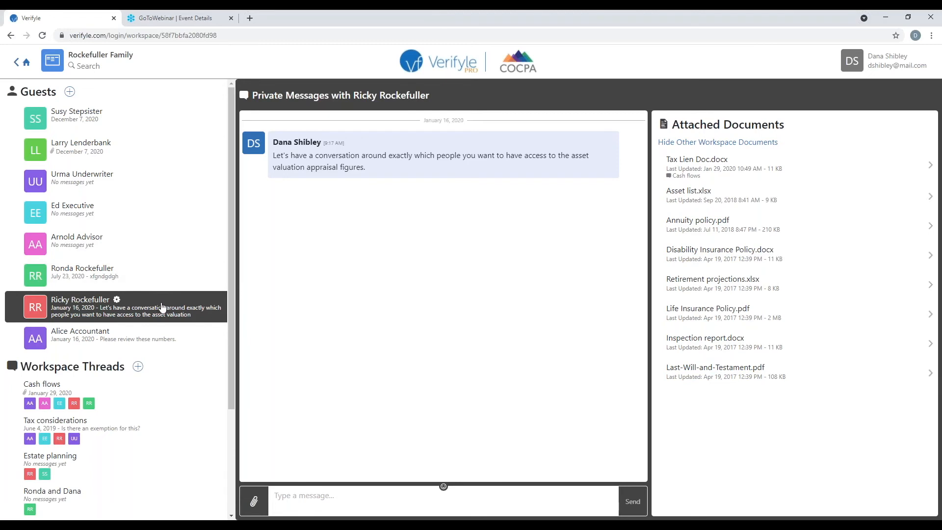
- Return home to the contacts list and open the Add Contact dialog, then dismiss it
left_click(23, 65)
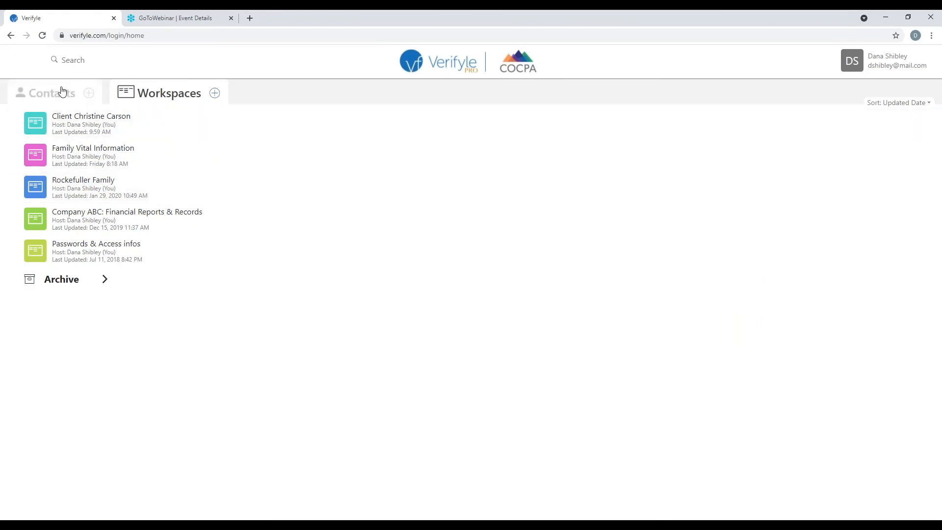
left_click(62, 89)
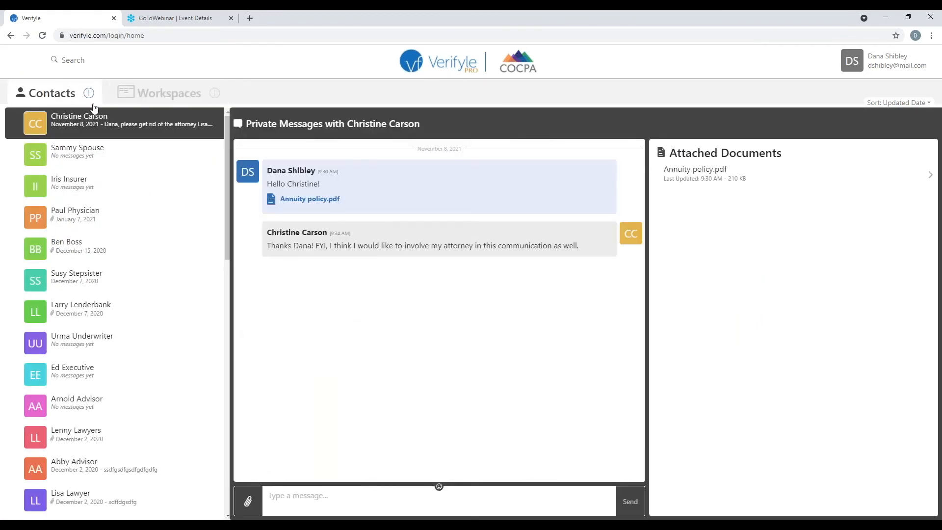
left_click(89, 92)
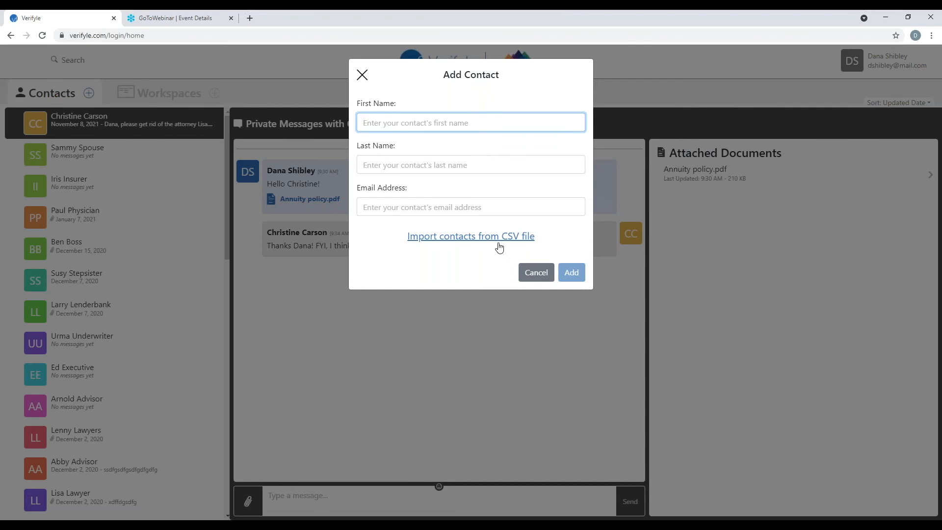
left_click(459, 361)
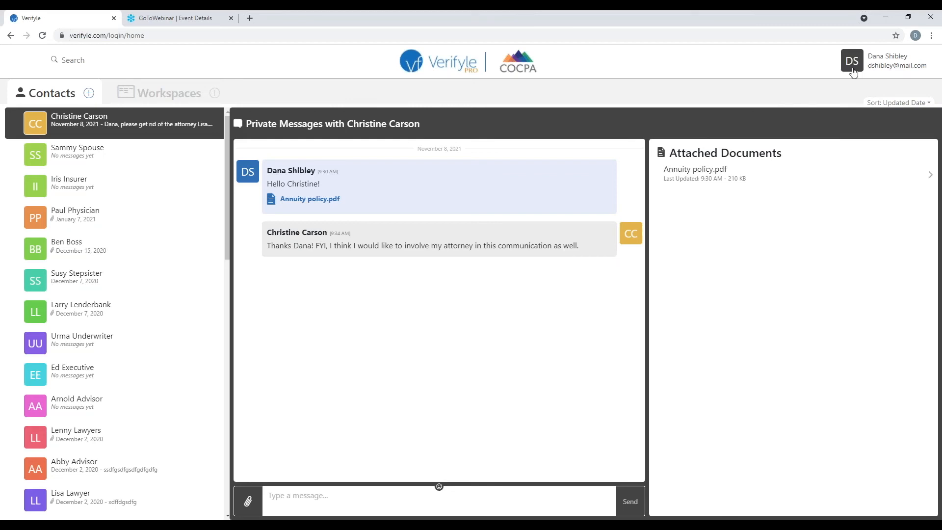
- Open the account settings and review the general and security settings
left_click(883, 63)
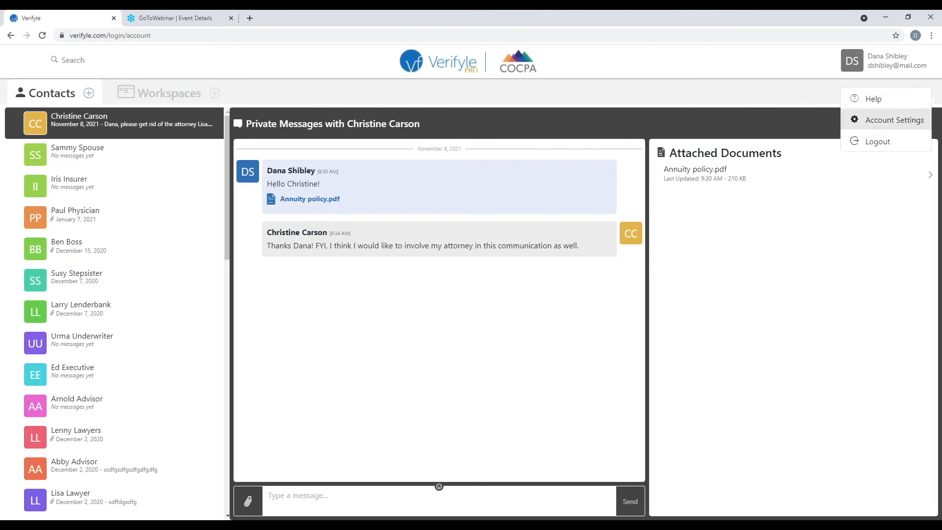
left_click(894, 120)
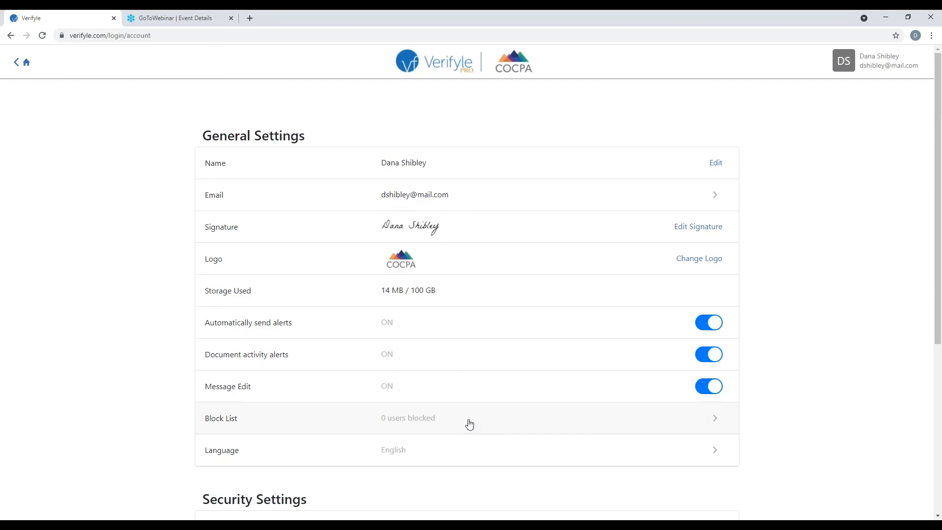
scroll(124, 367, "down", 5)
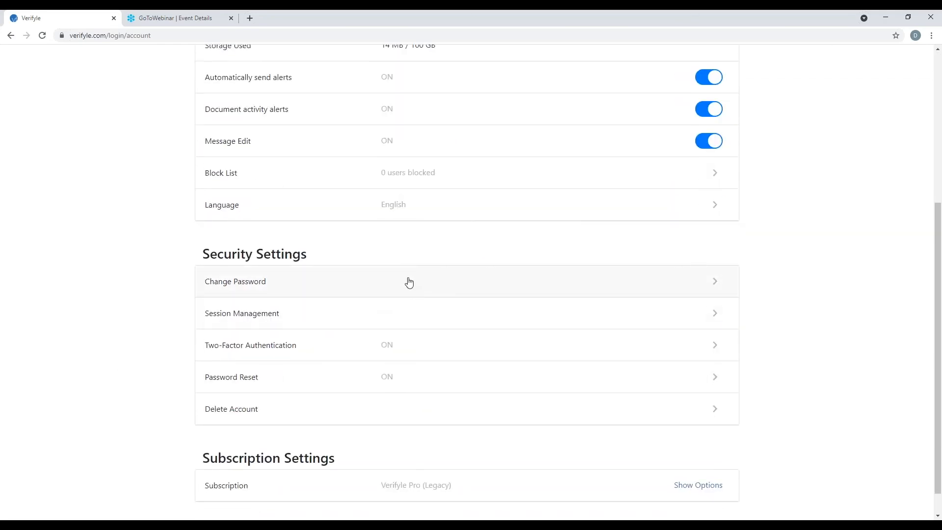
- Expand Session Management and move the inactivity timeout slider out and back to 1 hour, then collapse it
left_click(391, 315)
scroll(569, 254, "down", 4)
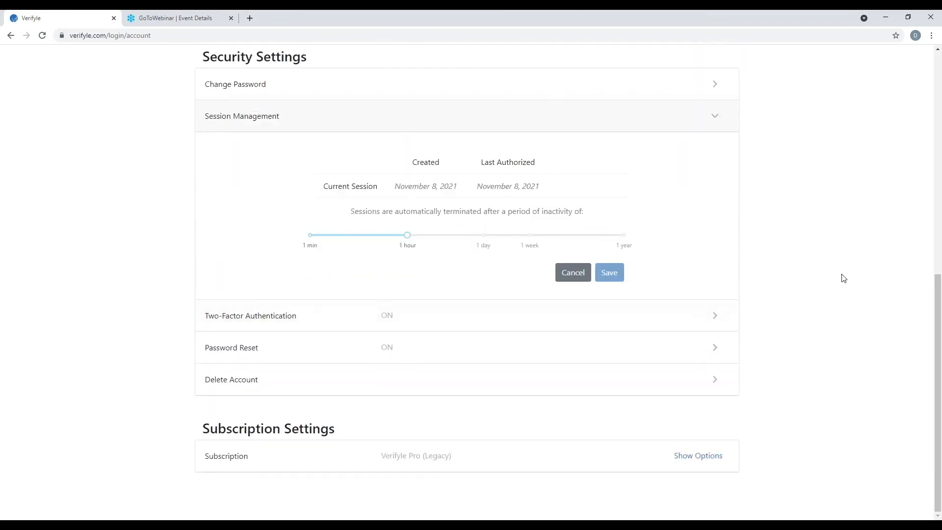
scroll(841, 273, "up", 2)
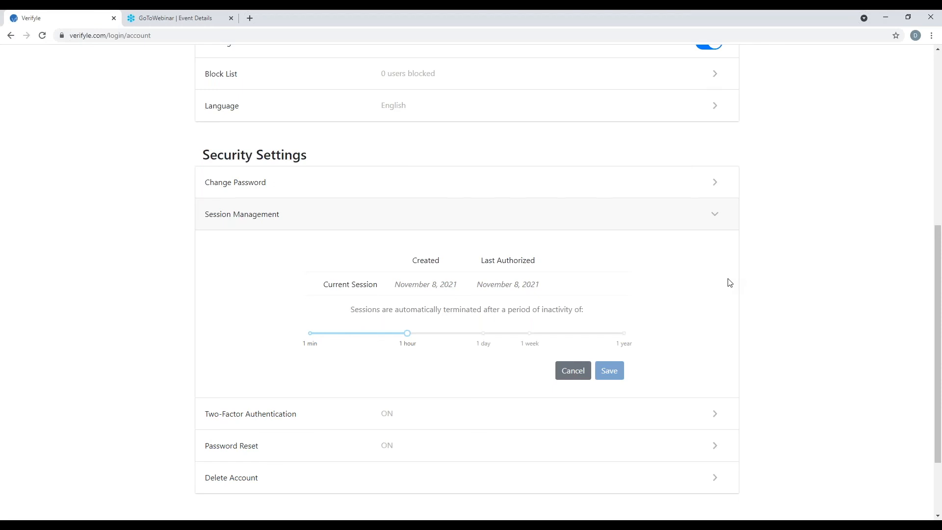
mouse_move(406, 332)
left_click_drag(407, 333, 588, 341)
left_click_drag(588, 342, 407, 334)
left_click(710, 214)
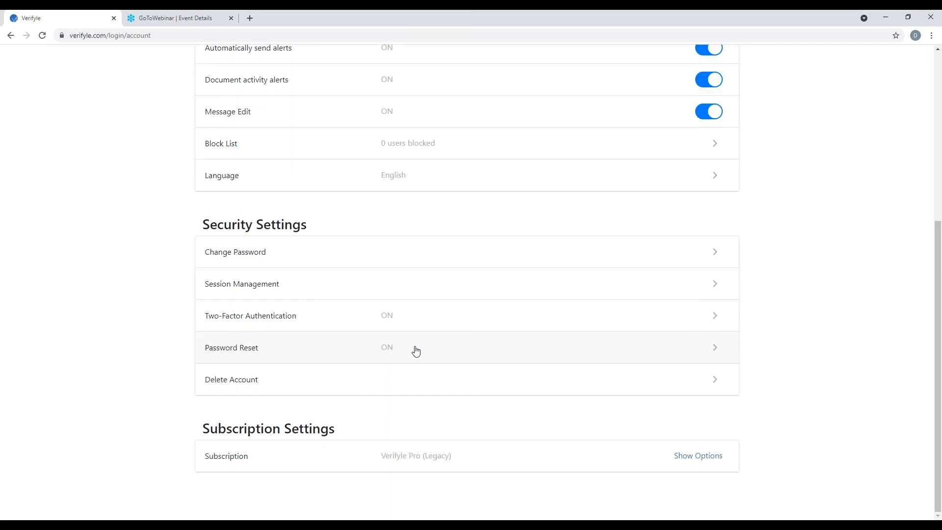
scroll(407, 349, "up", 6)
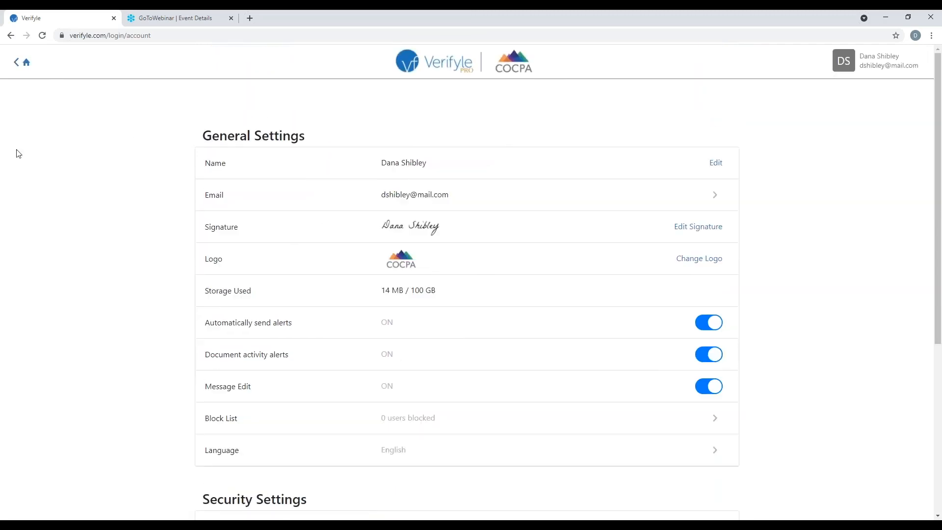
left_click(26, 65)
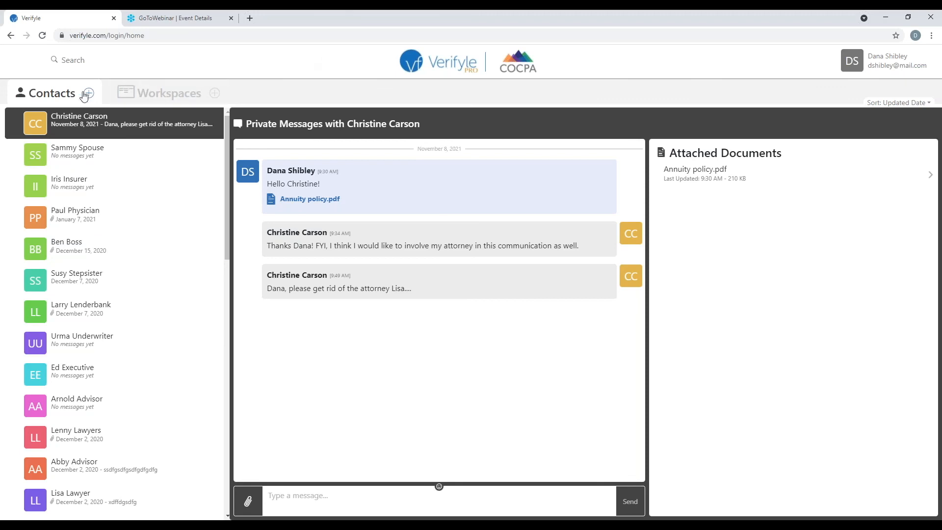
left_click(167, 93)
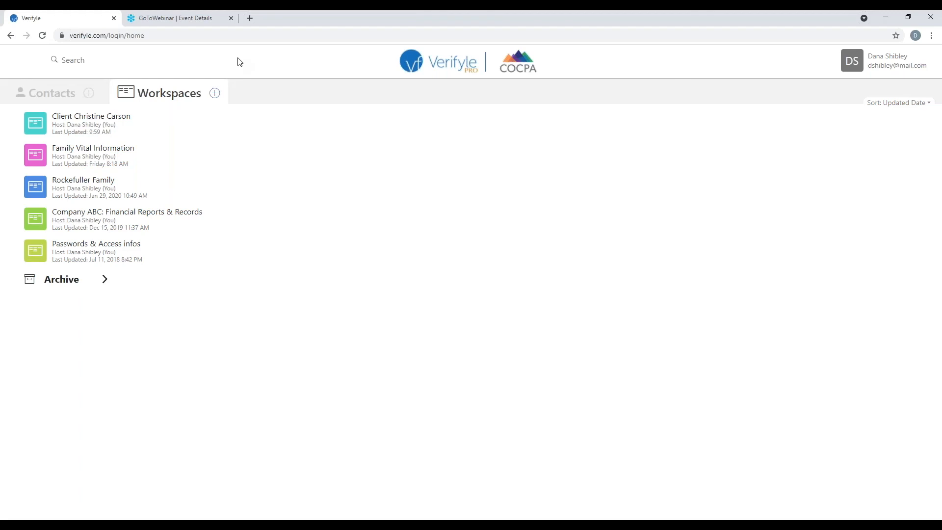
left_click(112, 127)
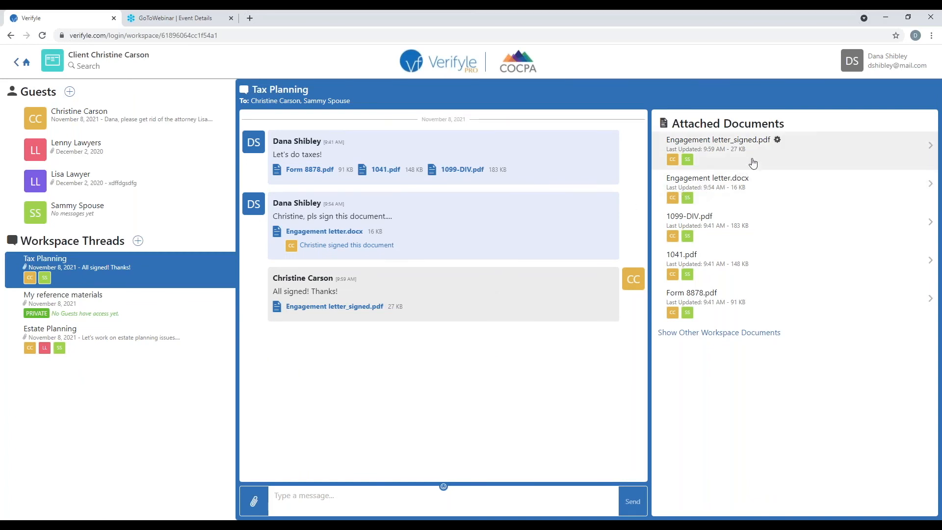
- Delete the Engagement letter_signed.pdf document from the Tax Planning thread
left_click(777, 140)
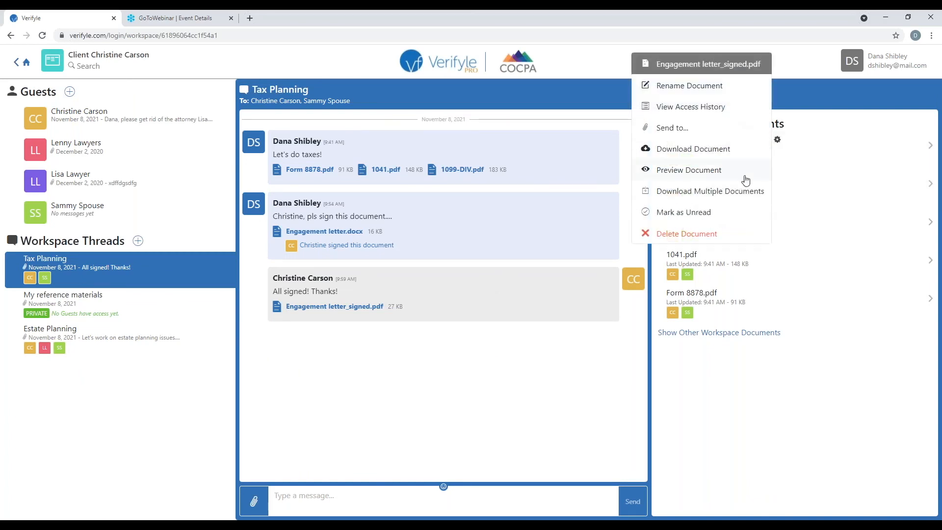
left_click(699, 234)
left_click(578, 156)
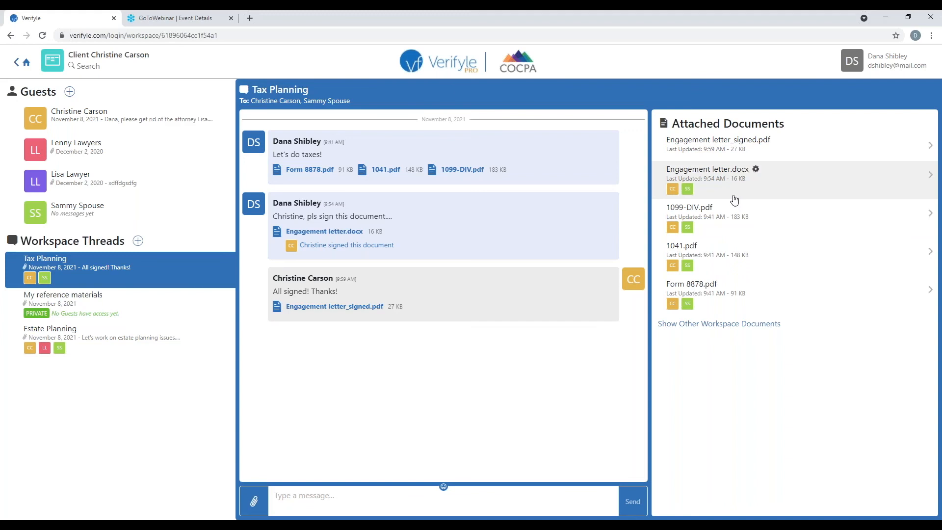
- Delete the Estate Planning workspace thread and confirm the deletion
left_click(133, 345)
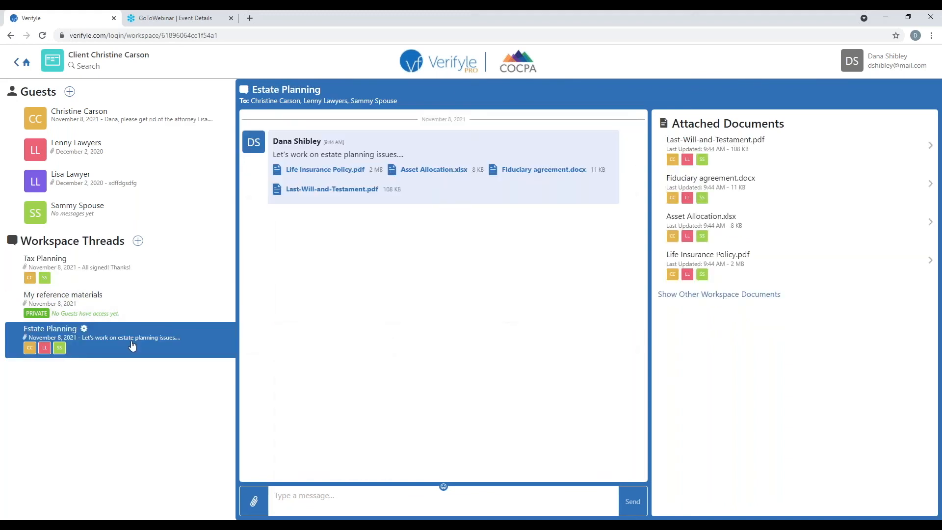
left_click(84, 328)
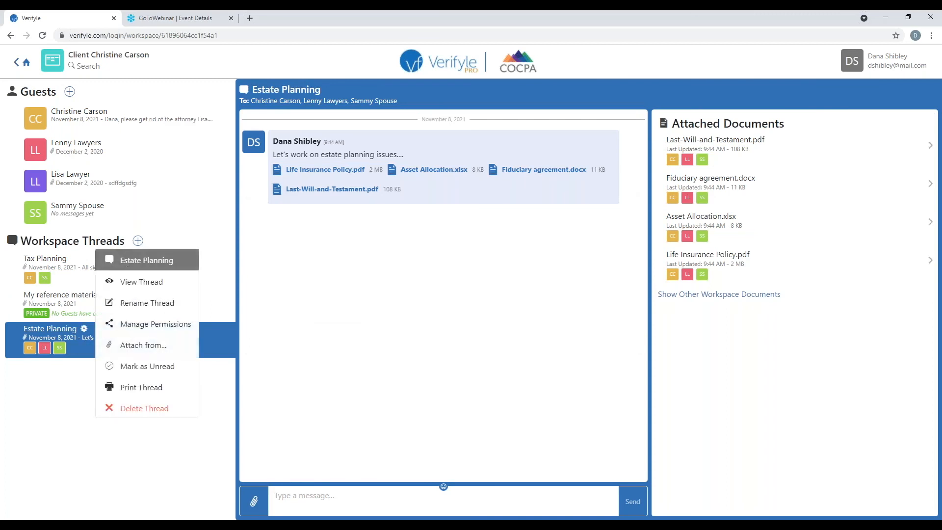
left_click(160, 409)
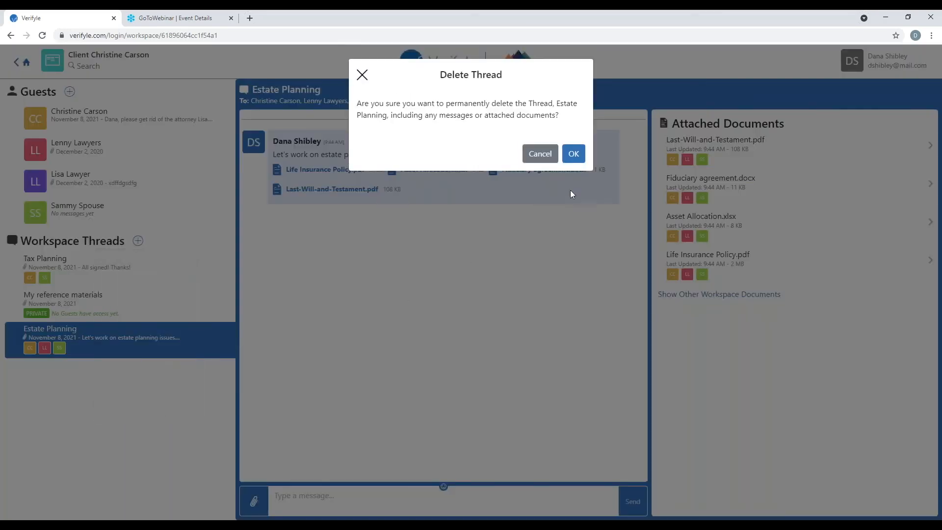
left_click(578, 155)
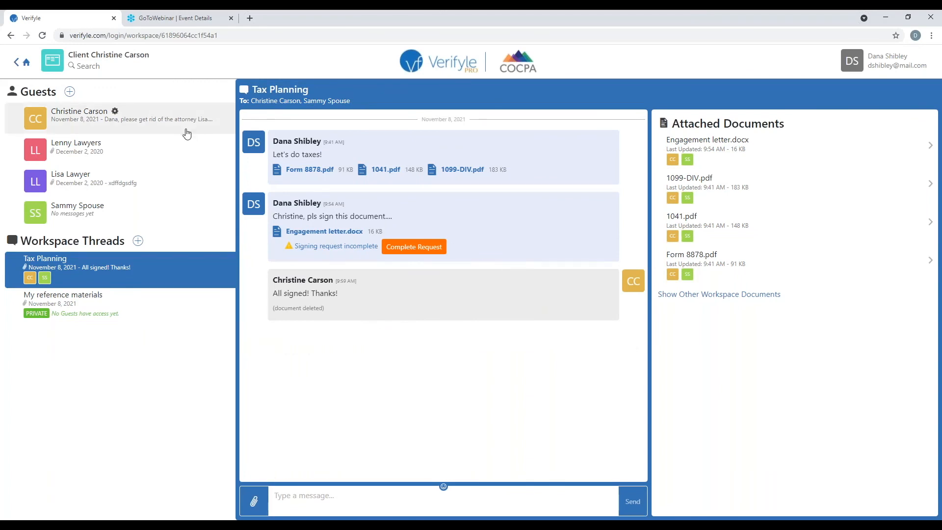
left_click(27, 63)
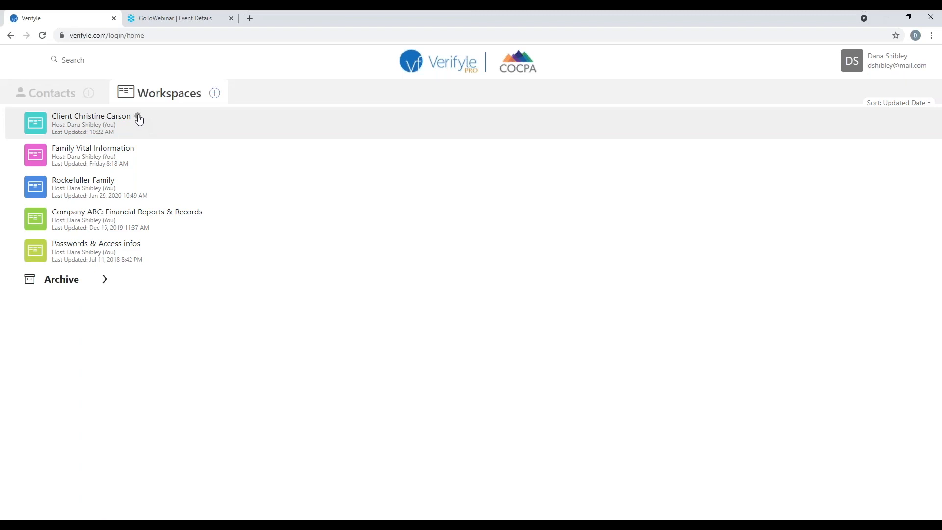
left_click(139, 118)
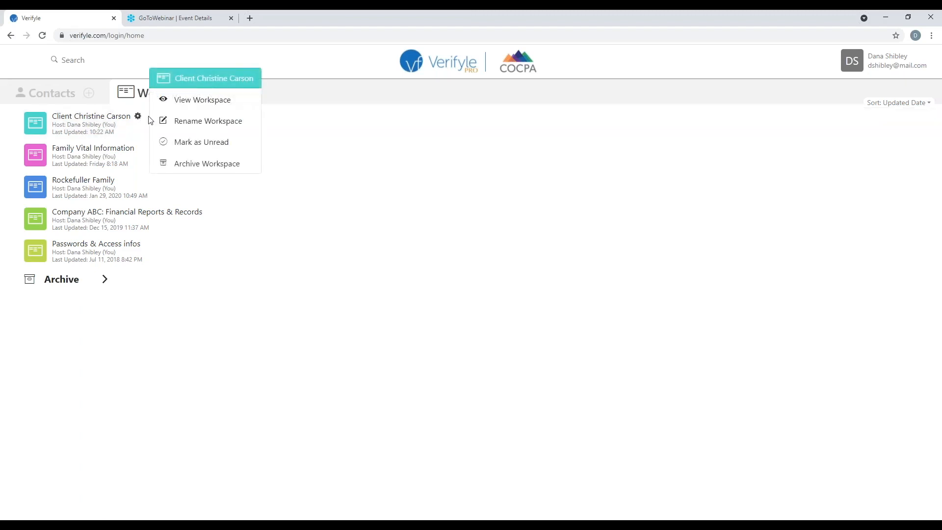
left_click(249, 164)
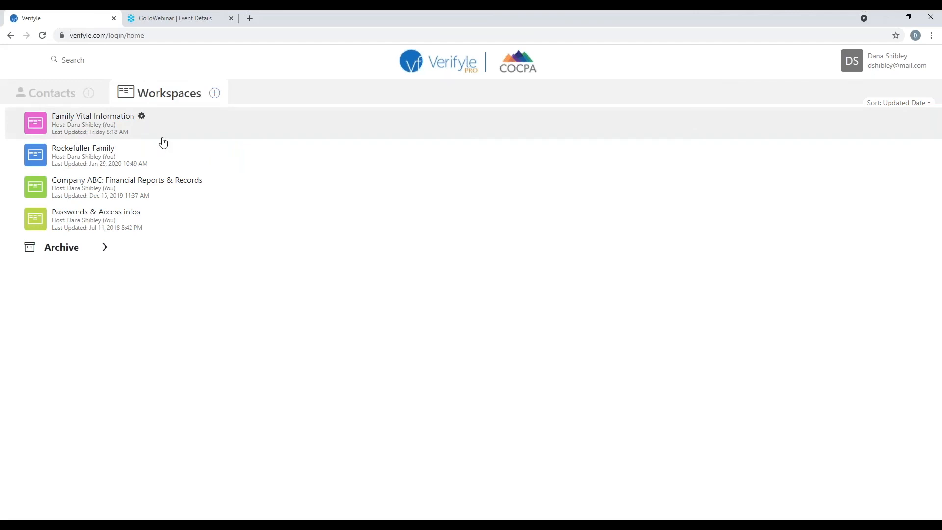
left_click(70, 247)
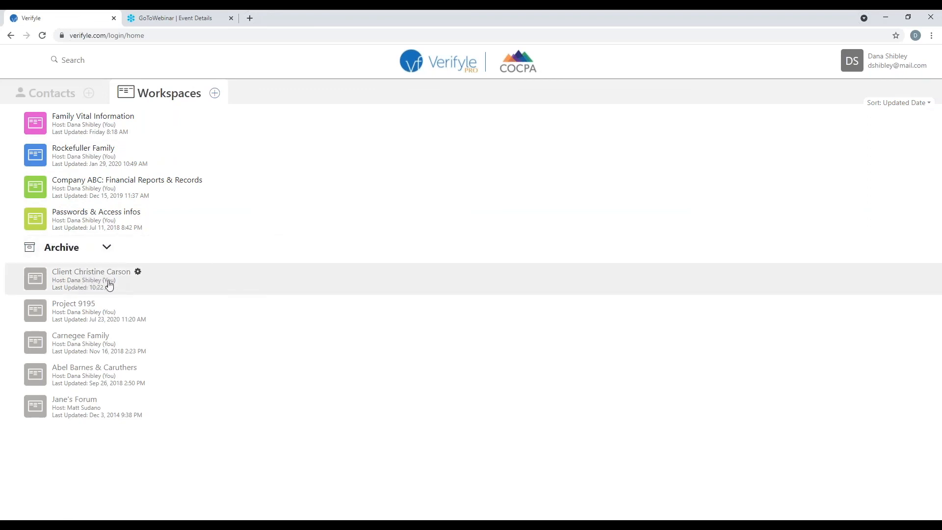
left_click(138, 272)
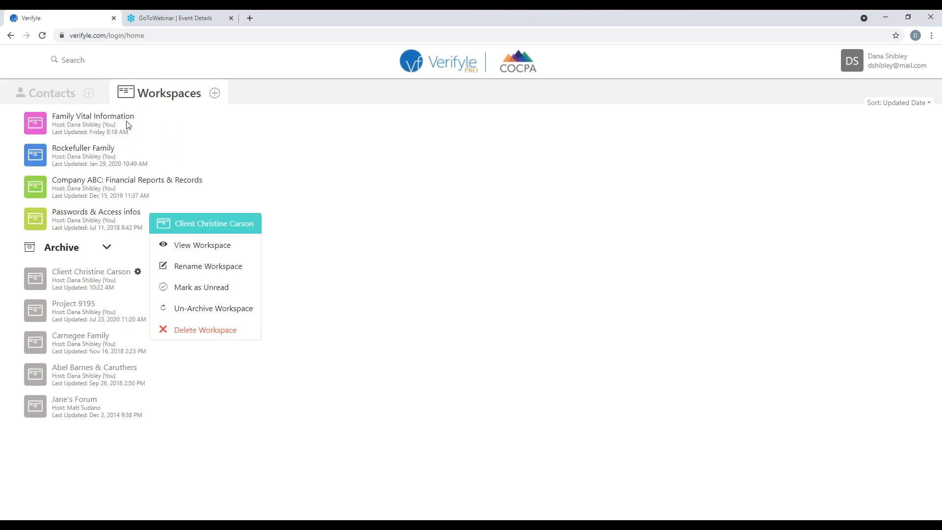
left_click(222, 332)
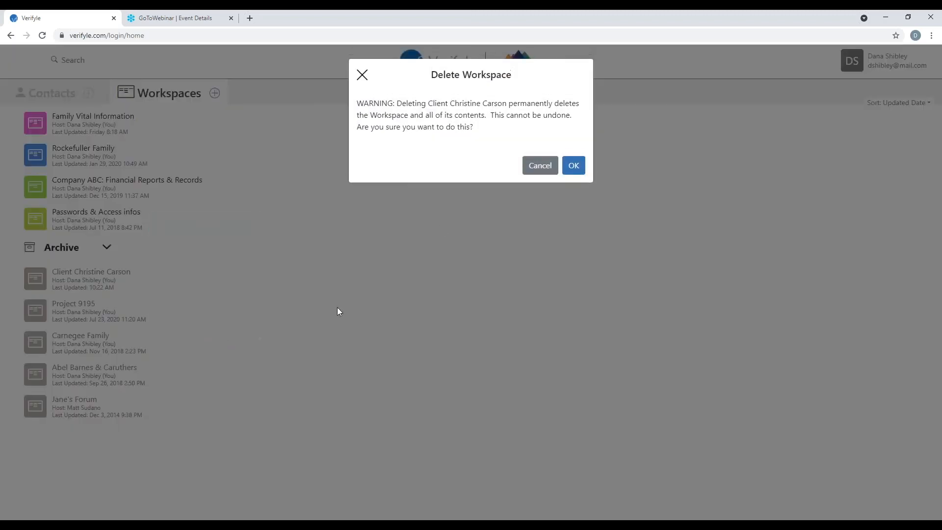
left_click(574, 166)
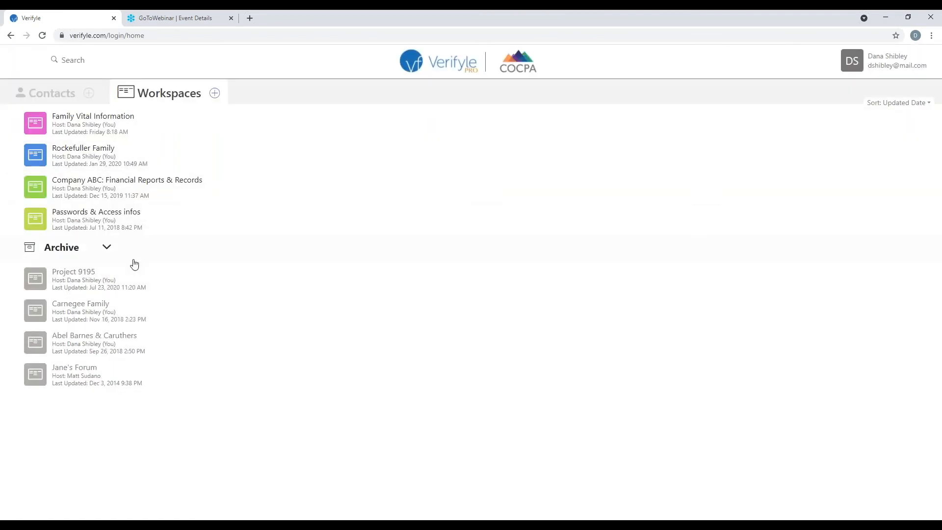
left_click(107, 248)
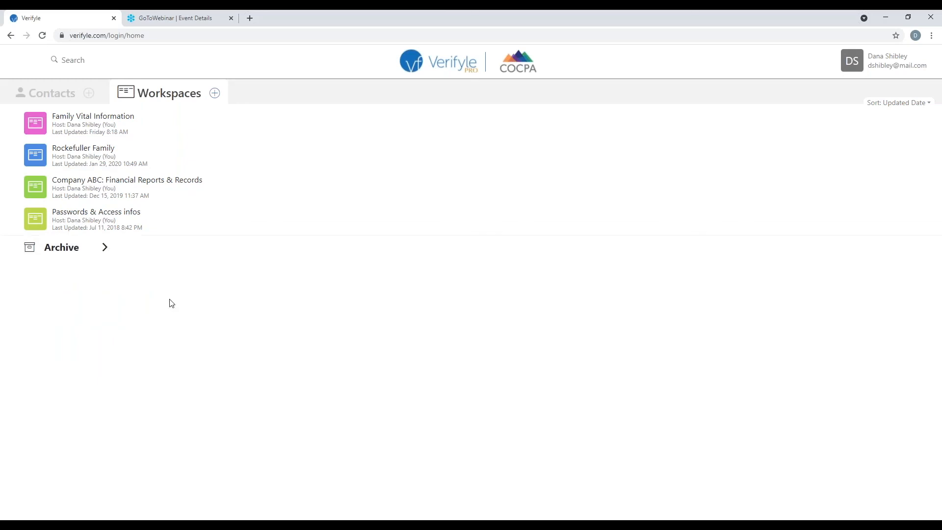